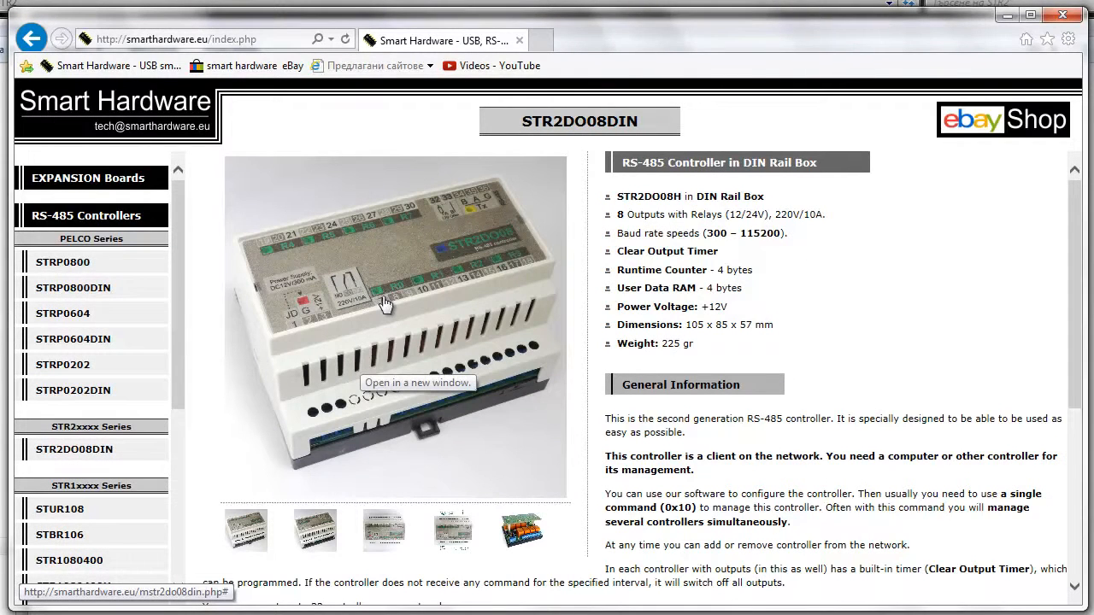
# View the enlarged STR2DO08DIN photo, return to the product page and read its description.
pyautogui.click(391, 308)
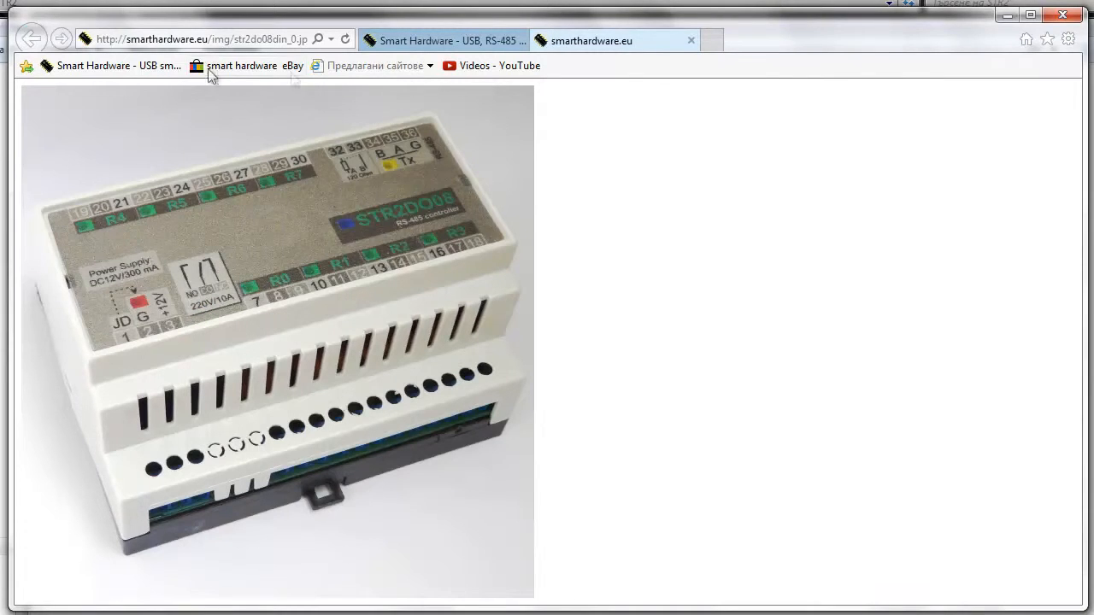
pyautogui.click(691, 40)
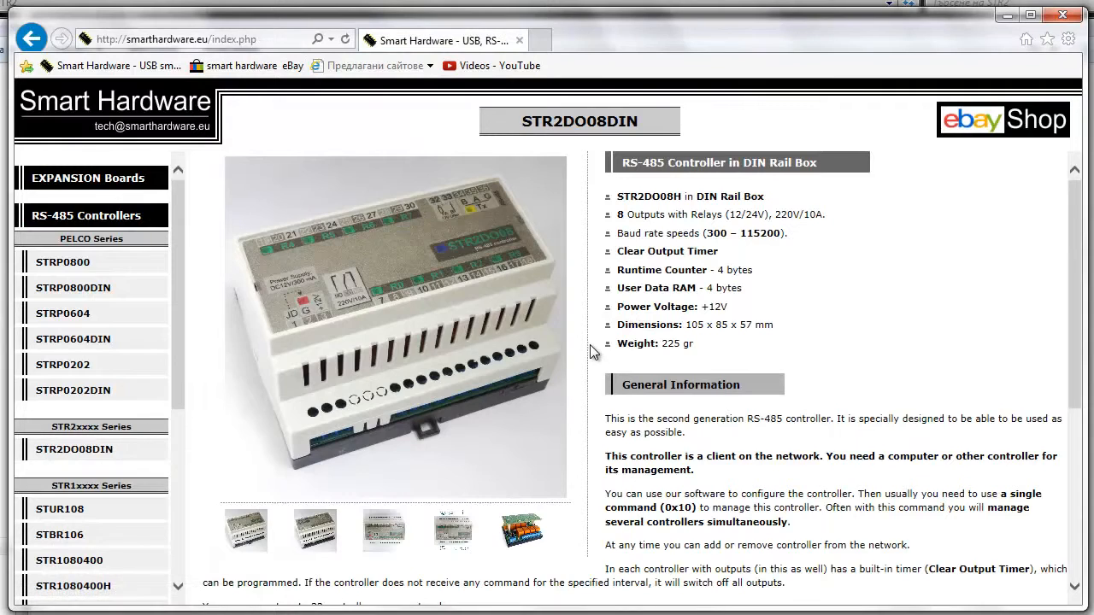
pyautogui.scroll(-4, 589, 345)
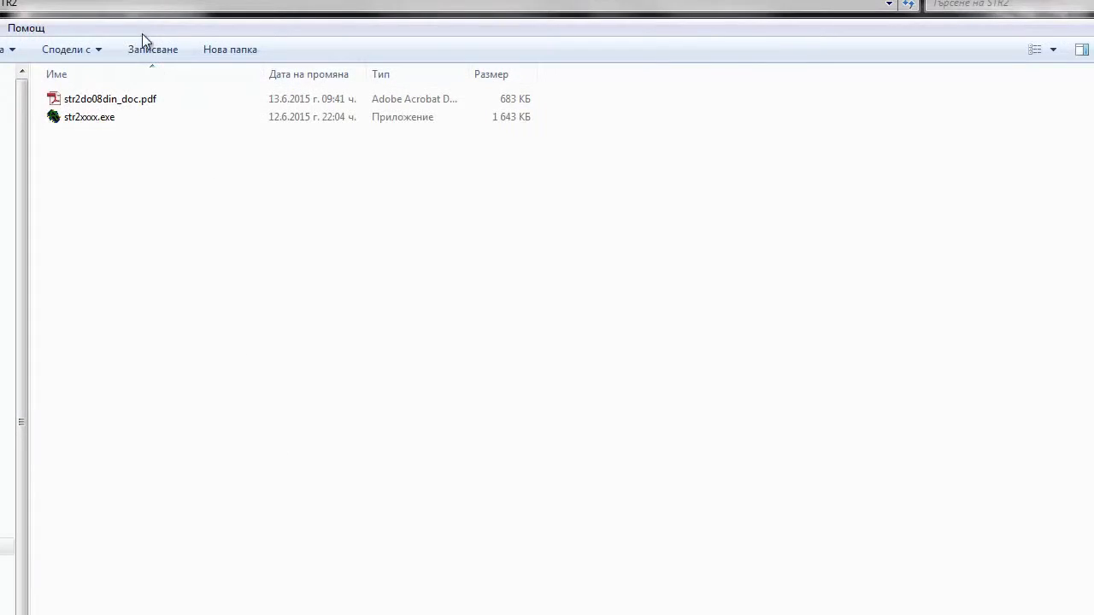
# Open str2do08din_doc.pdf and examine the relay output, power, 120 Ohm and RS-485 terminals in the controller picture on page 4.
pyautogui.click(124, 101)
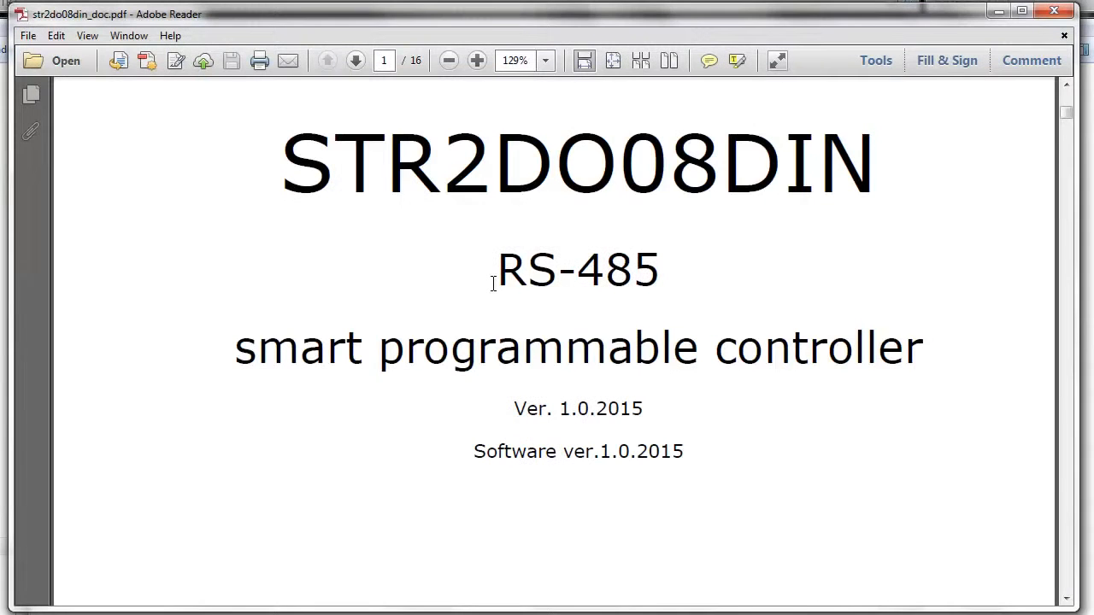
pyautogui.scroll(-15, 751, 248)
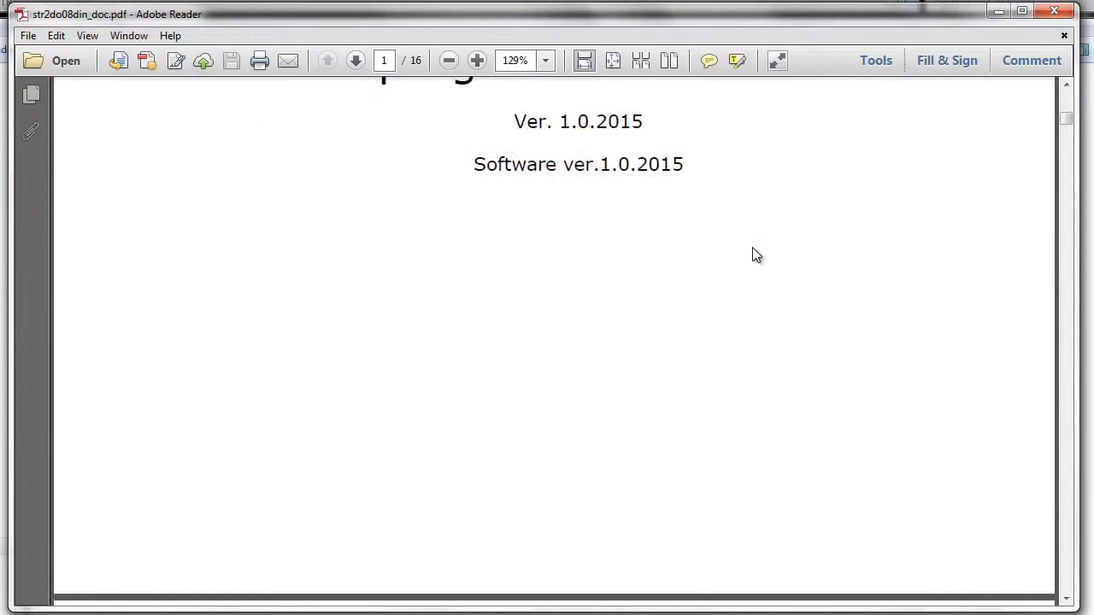
pyautogui.scroll(-15, 776, 331)
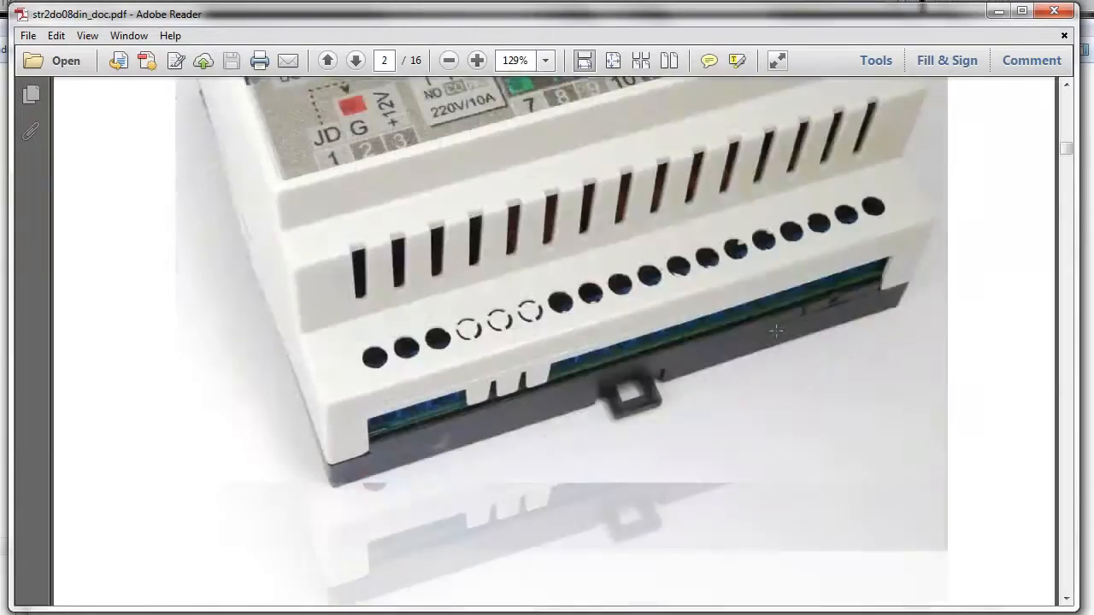
pyautogui.scroll(-15, 776, 331)
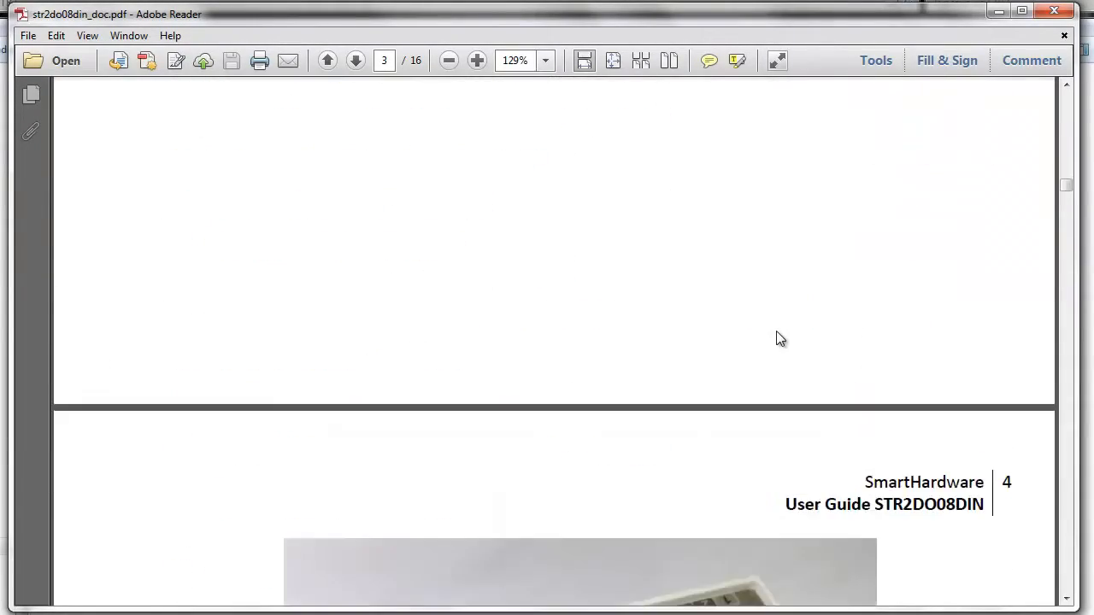
pyautogui.scroll(-3, 776, 331)
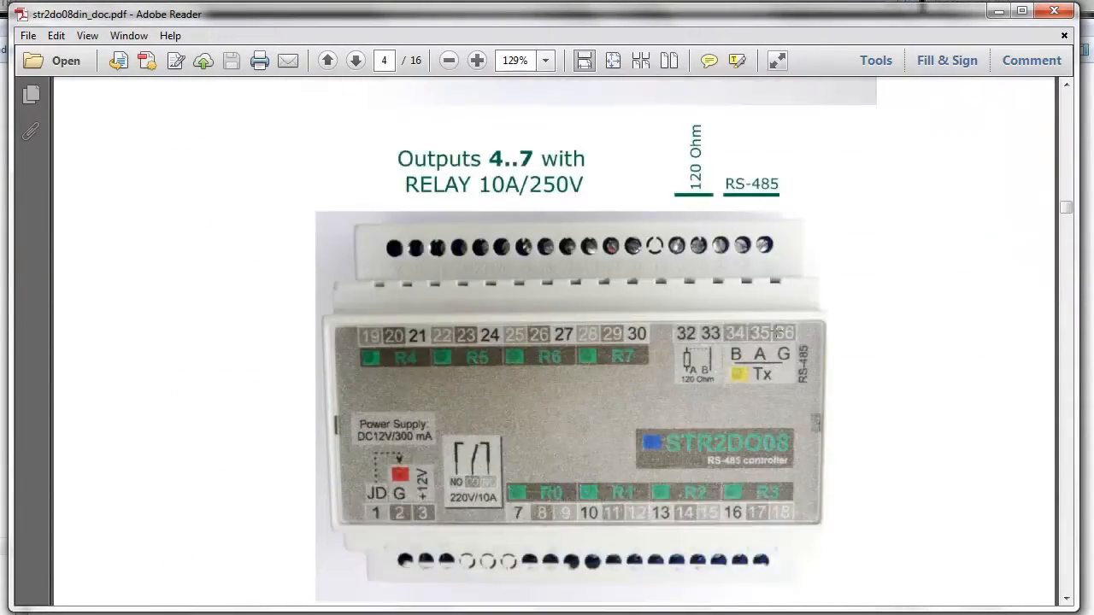
pyautogui.scroll(-1, 778, 331)
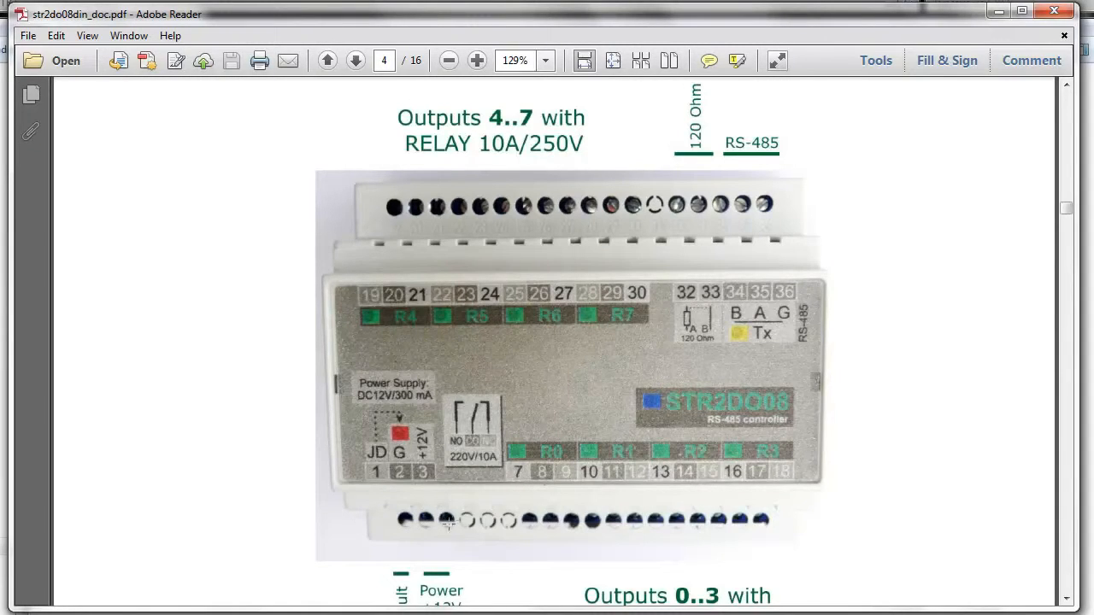
pyautogui.scroll(-1, 448, 525)
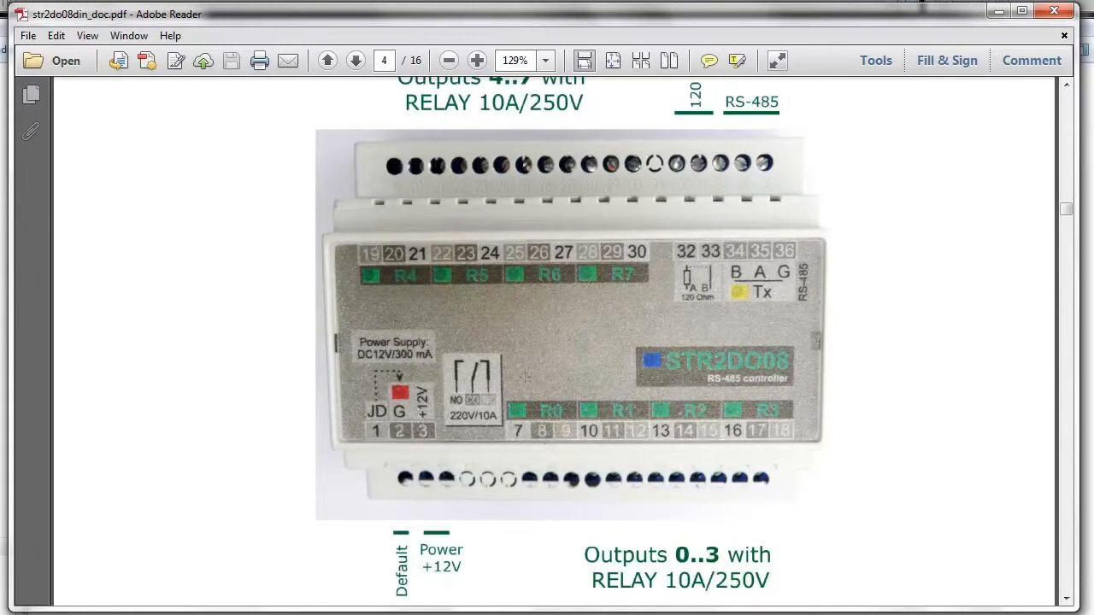
pyautogui.scroll(1, 525, 377)
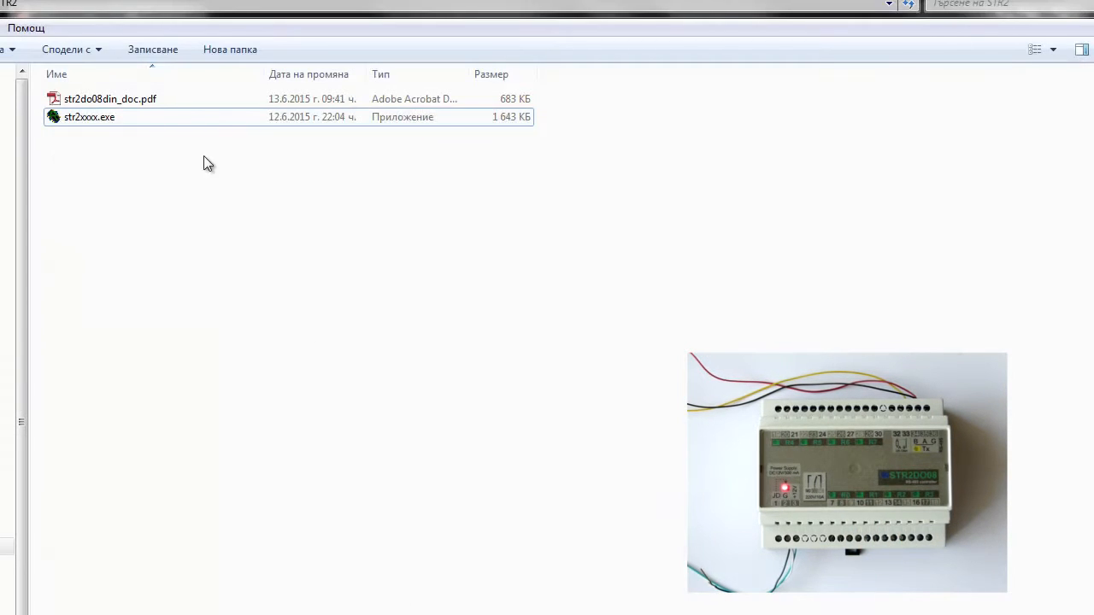
# Launch str2xxxx.exe, open port 5 at 9600 baud and enable use of controller FE.
pyautogui.doubleClick(101, 117)
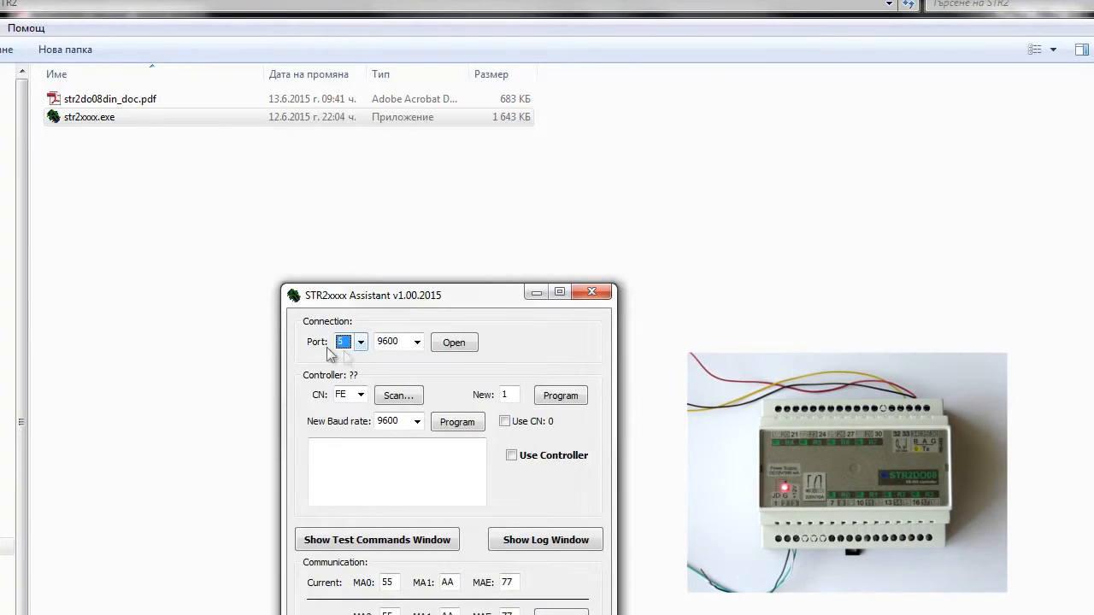
pyautogui.click(454, 342)
pyautogui.click(511, 456)
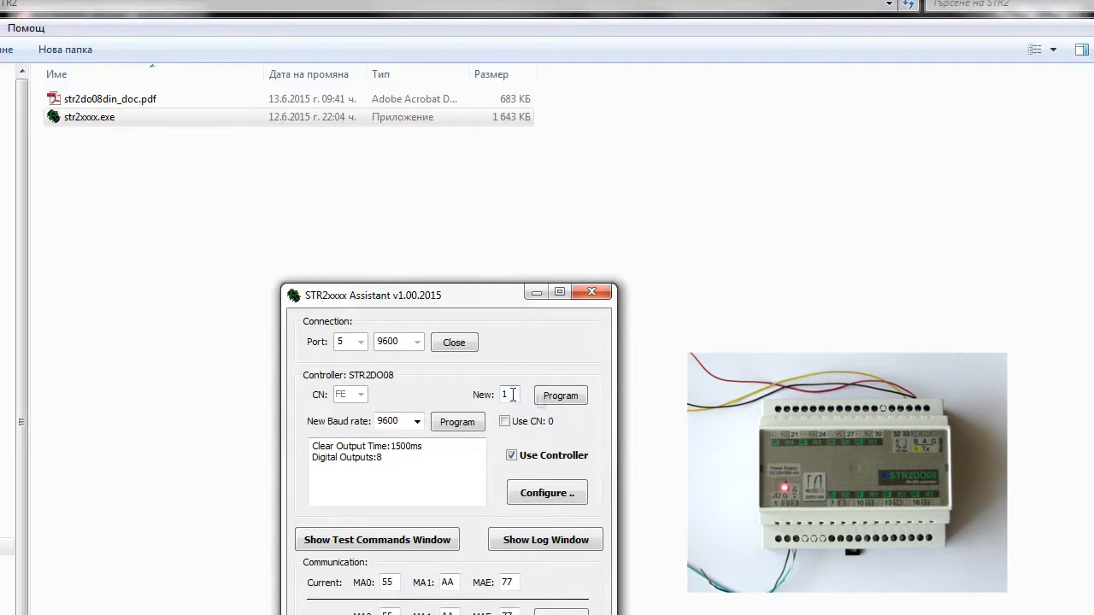
# Program the controller's new number as 1, stop using the controller and close the port.
pyautogui.click(563, 400)
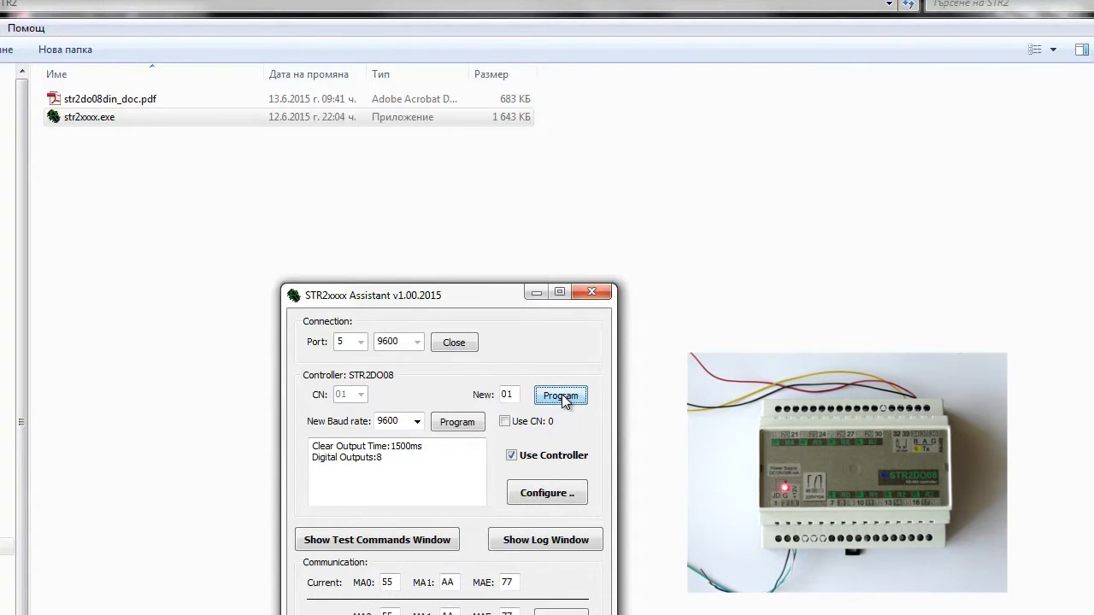
pyautogui.click(535, 455)
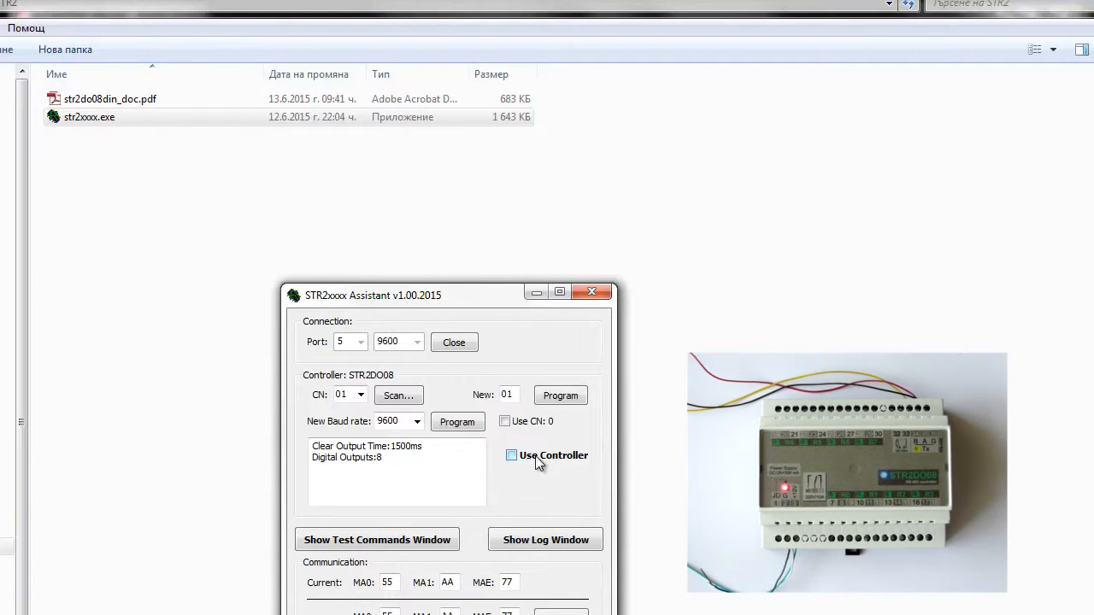
pyautogui.click(453, 341)
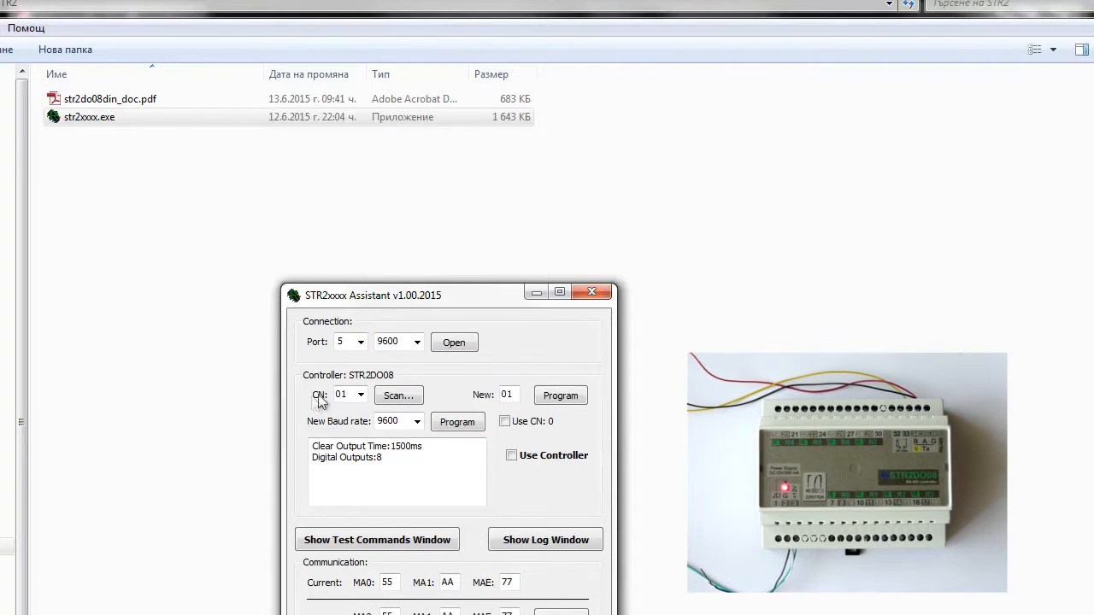
pyautogui.click(451, 343)
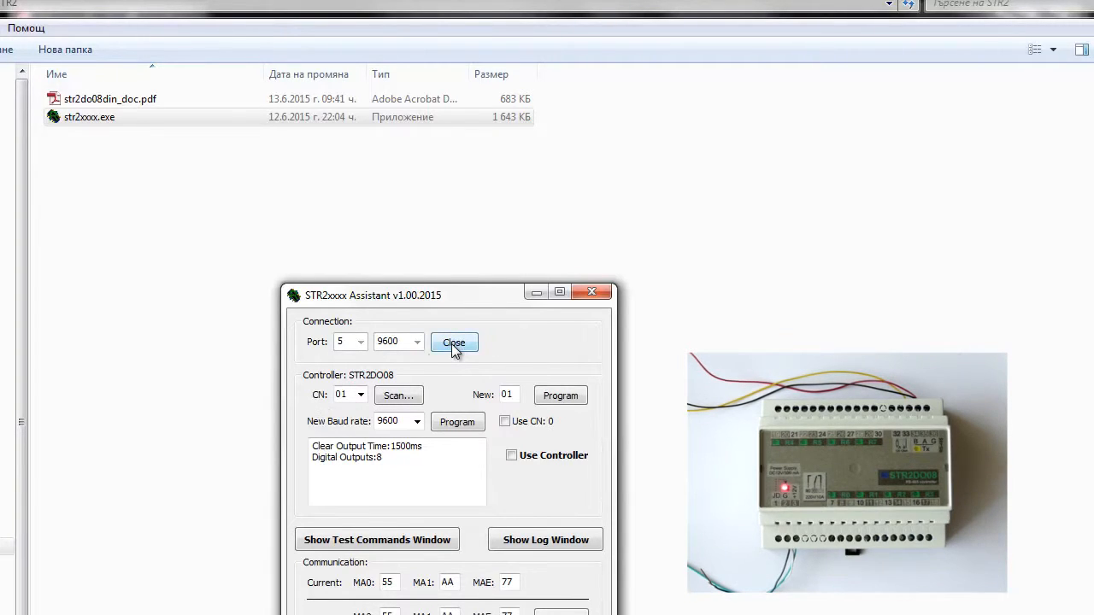
pyautogui.doubleClick(350, 396)
pyautogui.write('fe')
pyautogui.doubleClick(508, 394)
pyautogui.click(465, 344)
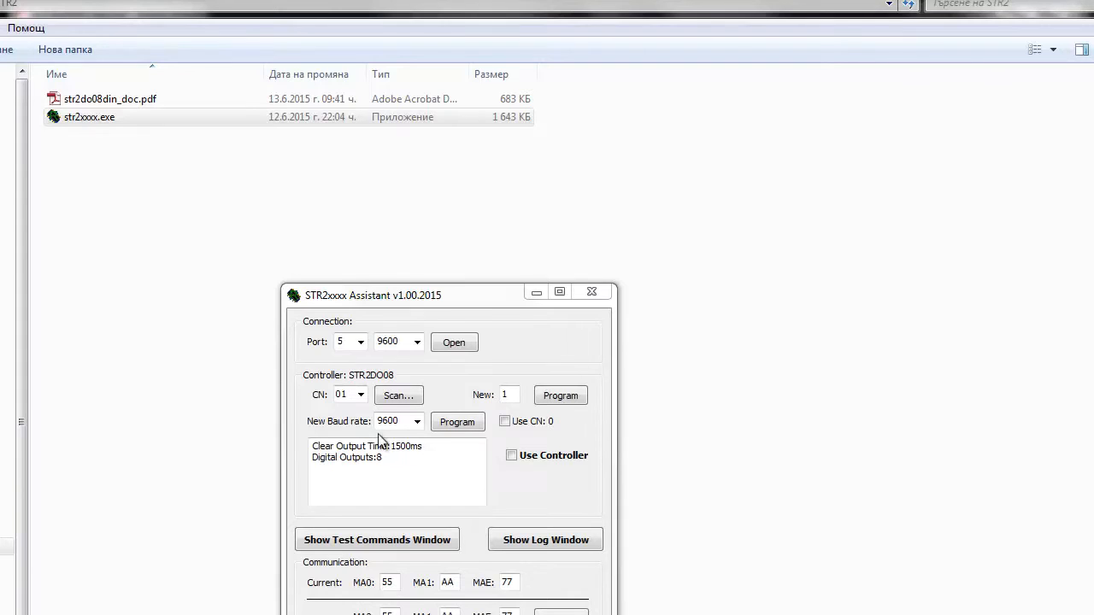
# Reconnect to controller 01, program its baud rate as 9600 with the Use CN: 0 option enabled, and close the port.
pyautogui.click(450, 342)
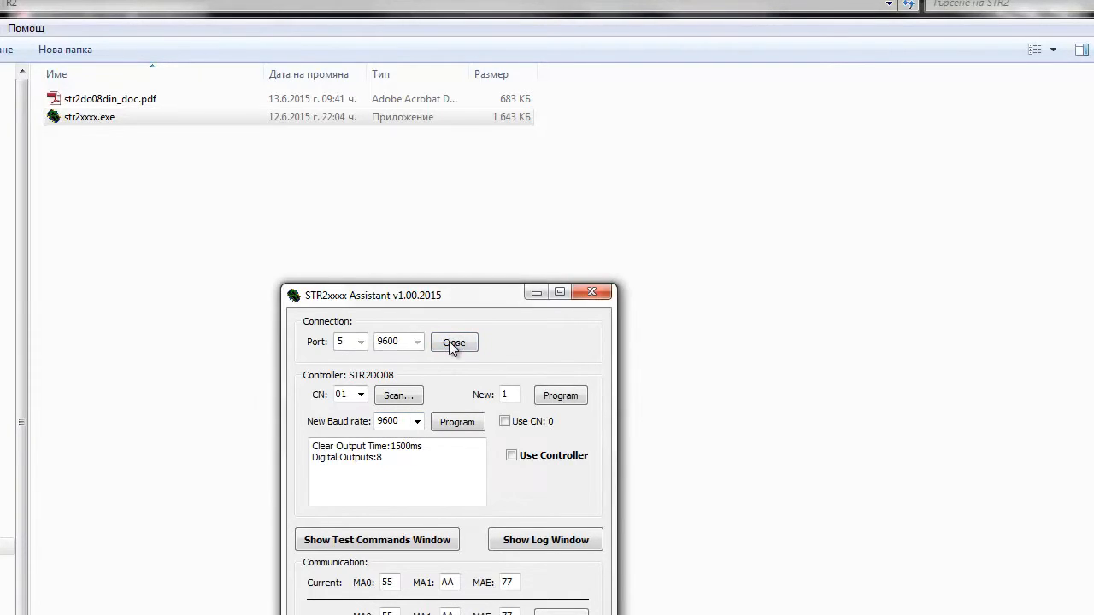
pyautogui.click(511, 456)
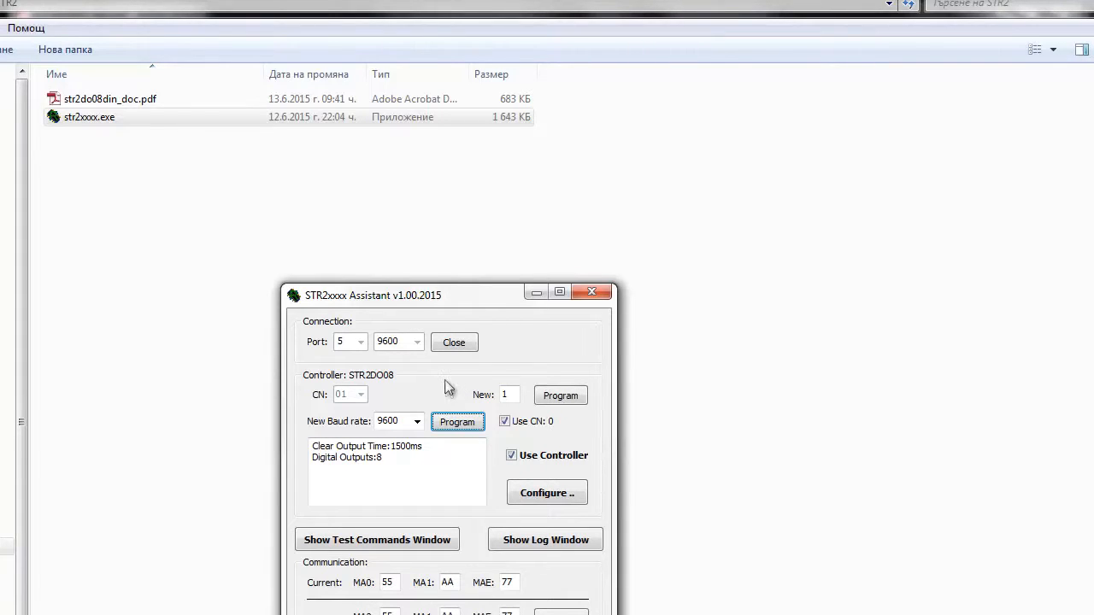
pyautogui.click(457, 340)
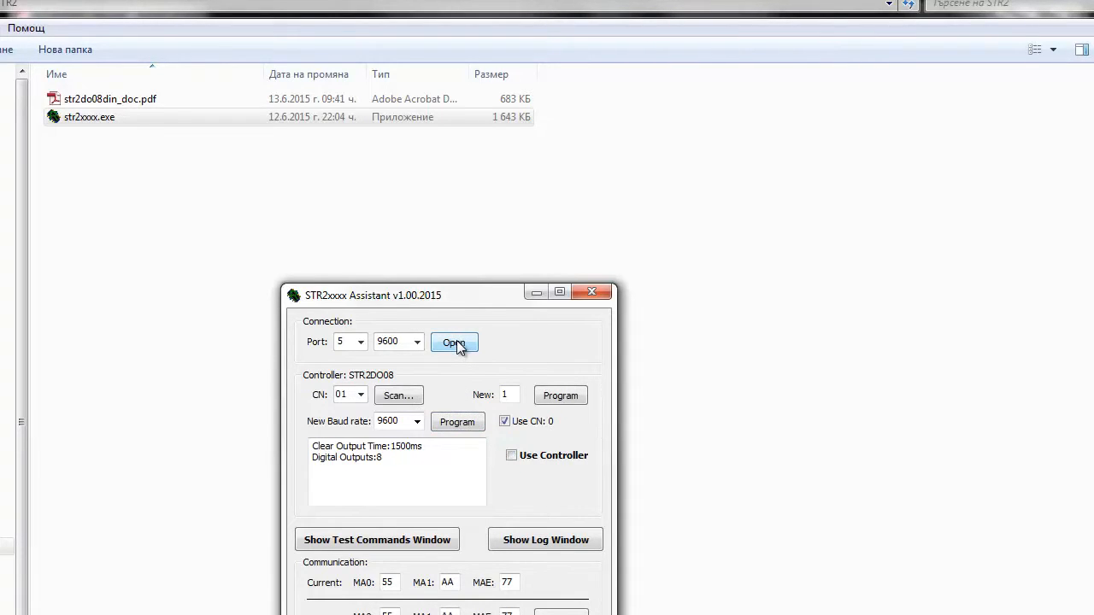
# Reopen port 5 with the connection speed set to 9600 and enable use of controller 01.
pyautogui.click(416, 342)
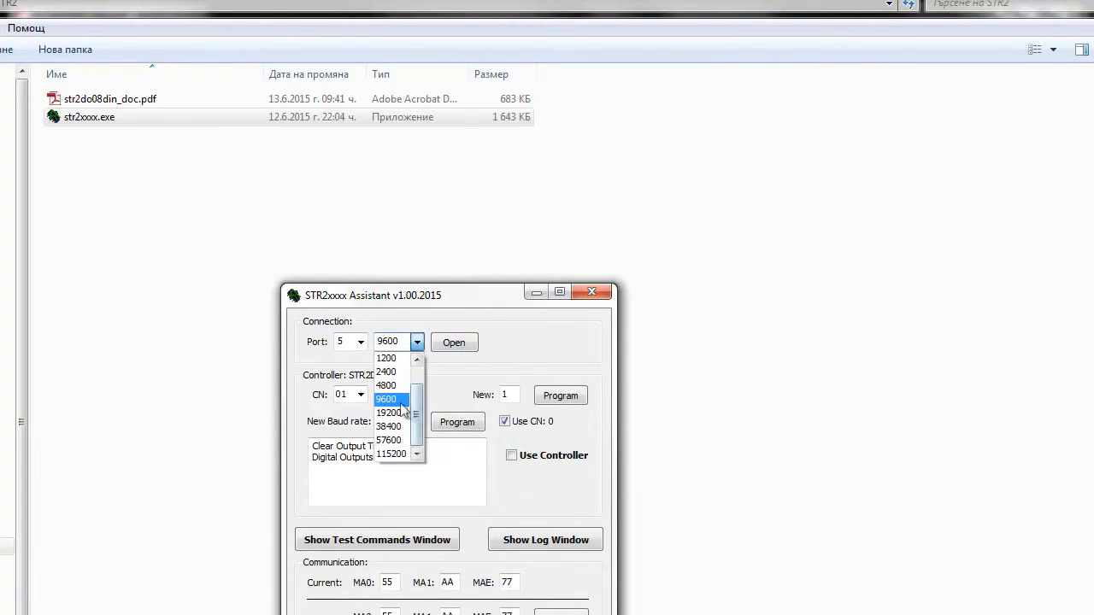
pyautogui.click(392, 399)
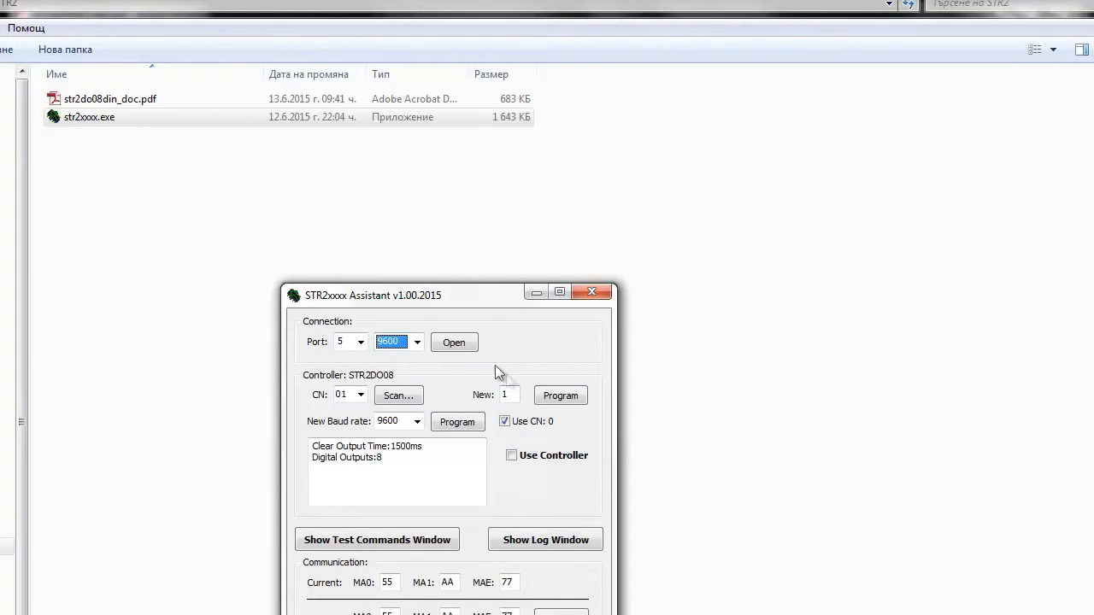
pyautogui.click(473, 350)
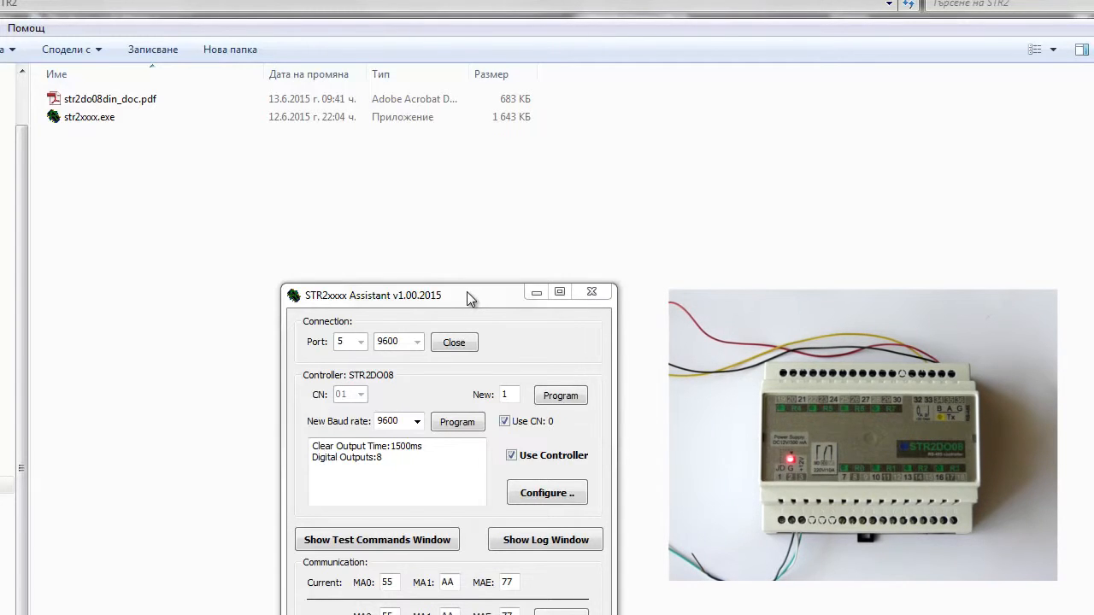
# Move the STR2xxxx Assistant window so its communication settings are fully shown, and close the port.
pyautogui.moveTo(466, 293); pyautogui.dragTo(404, 168)
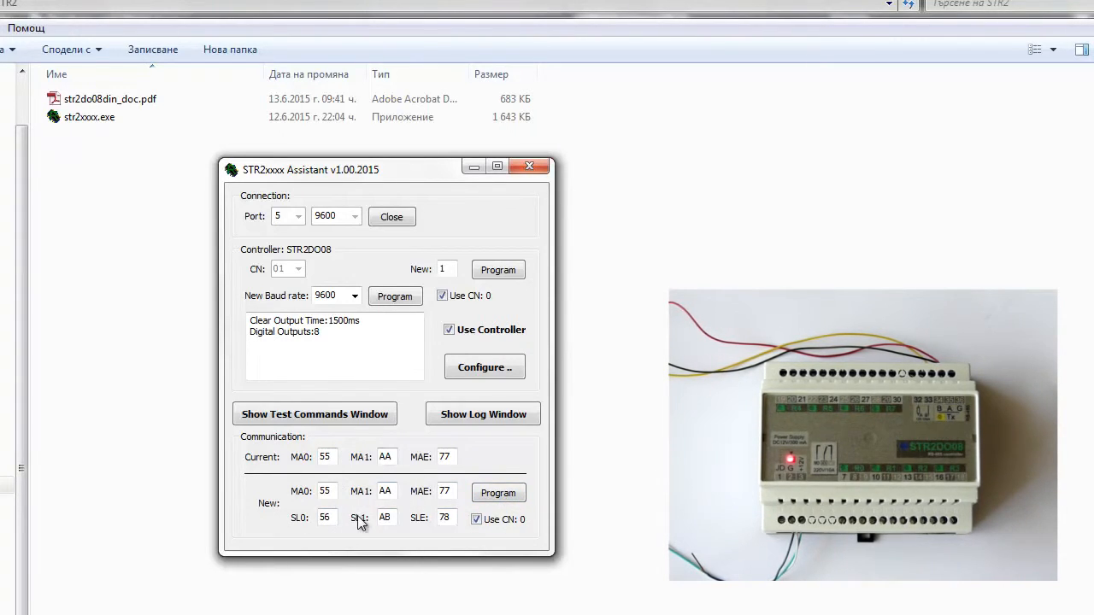
pyautogui.click(476, 519)
pyautogui.click(393, 217)
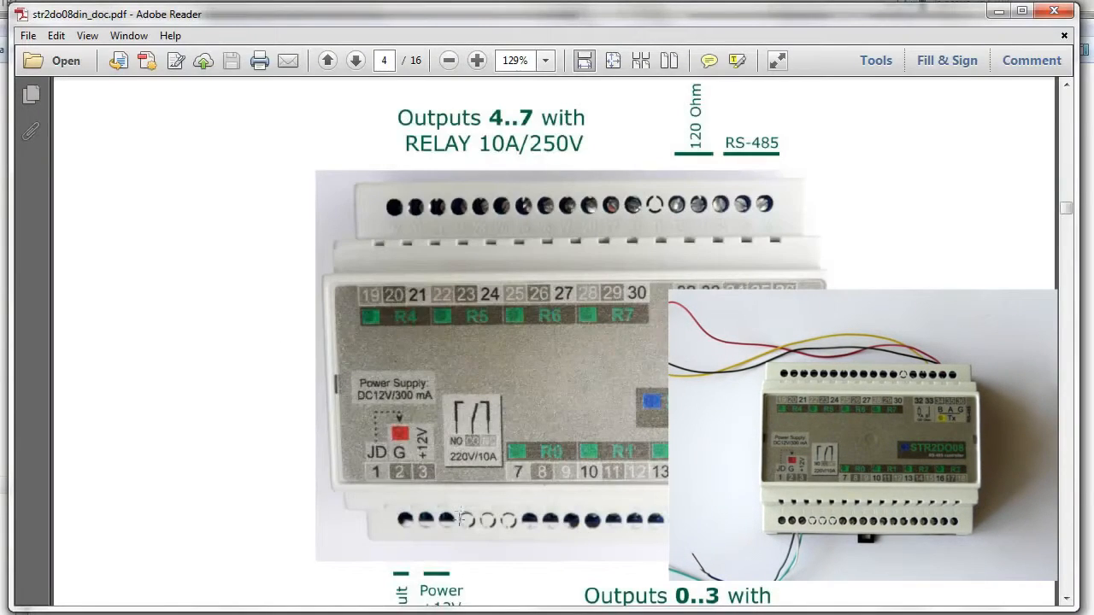
# Review the Default and Power terminals on page 4 of the user guide and return to the STR2xxxx Assistant.
pyautogui.scroll(-3, 431, 527)
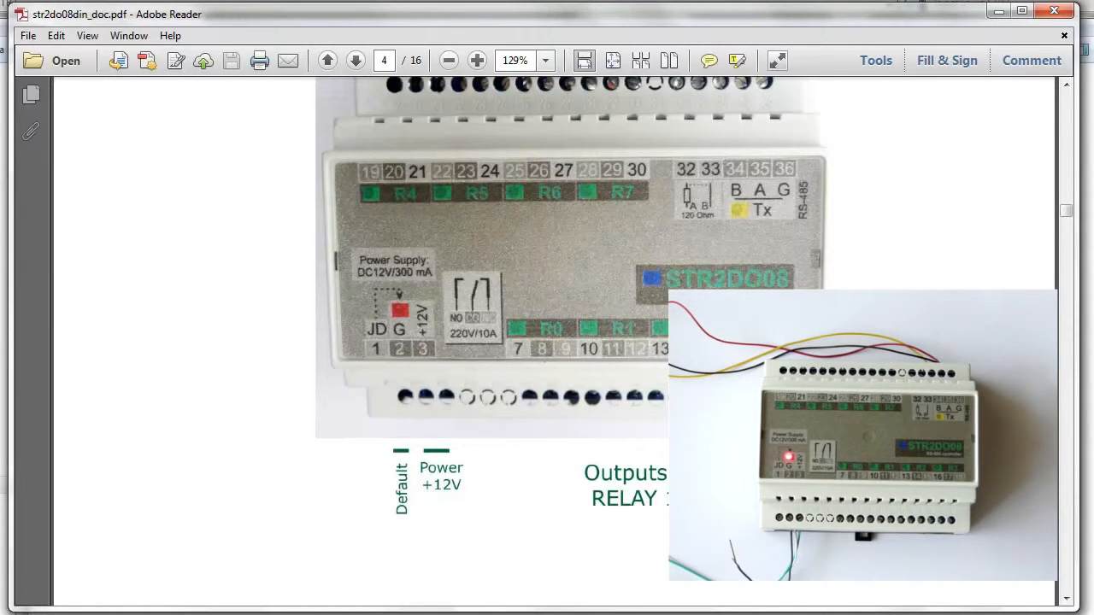
pyautogui.click(369, 612)
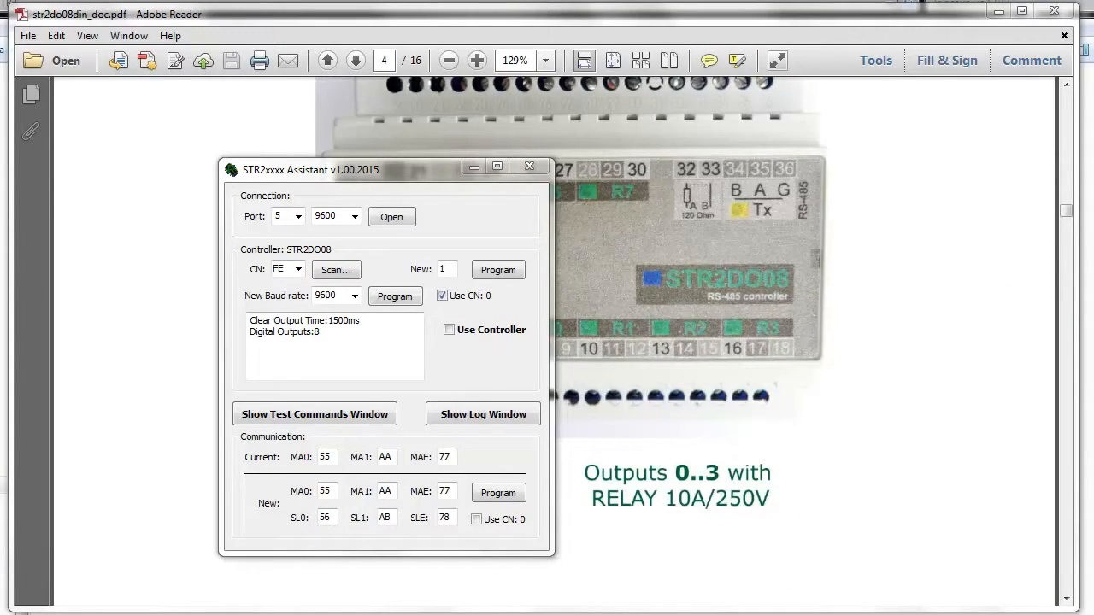
# Open port 5 at 9600 baud, enable use of controller FE and program its new number as 1.
pyautogui.click(395, 218)
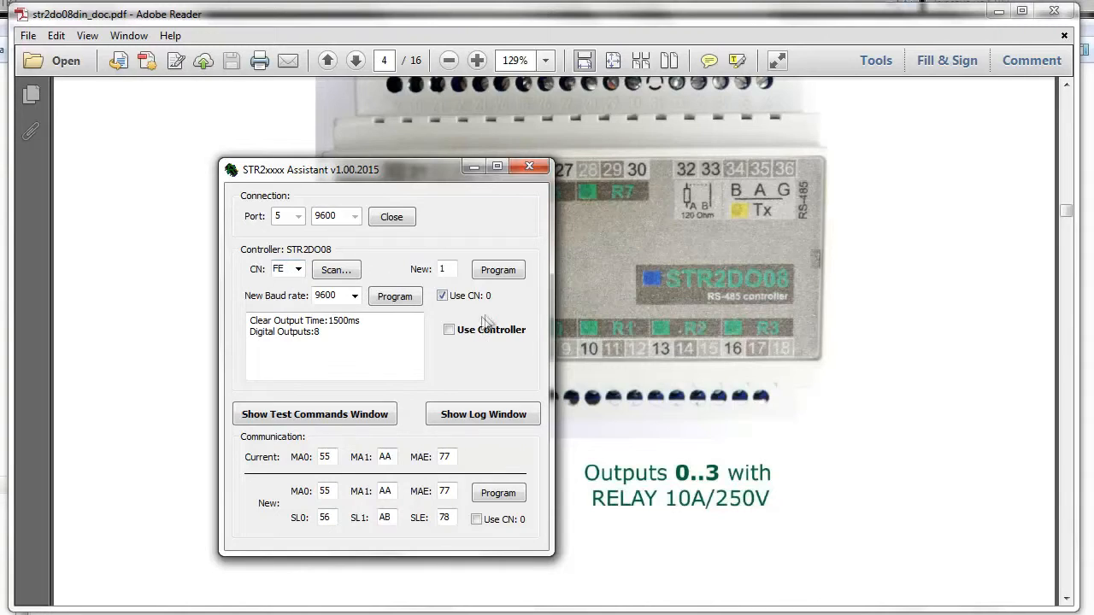
pyautogui.click(450, 331)
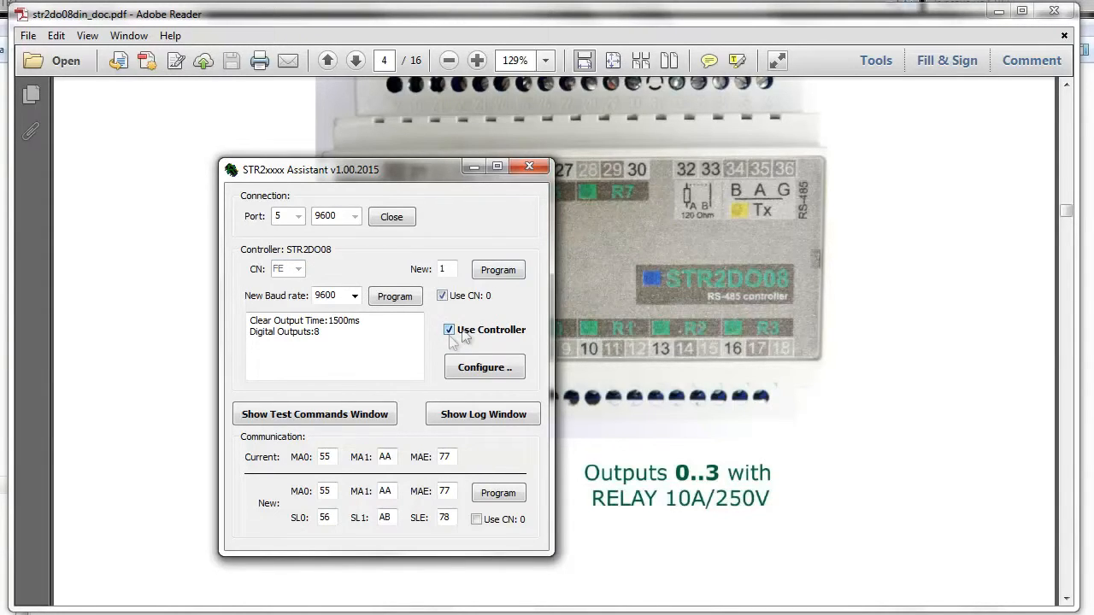
pyautogui.click(500, 272)
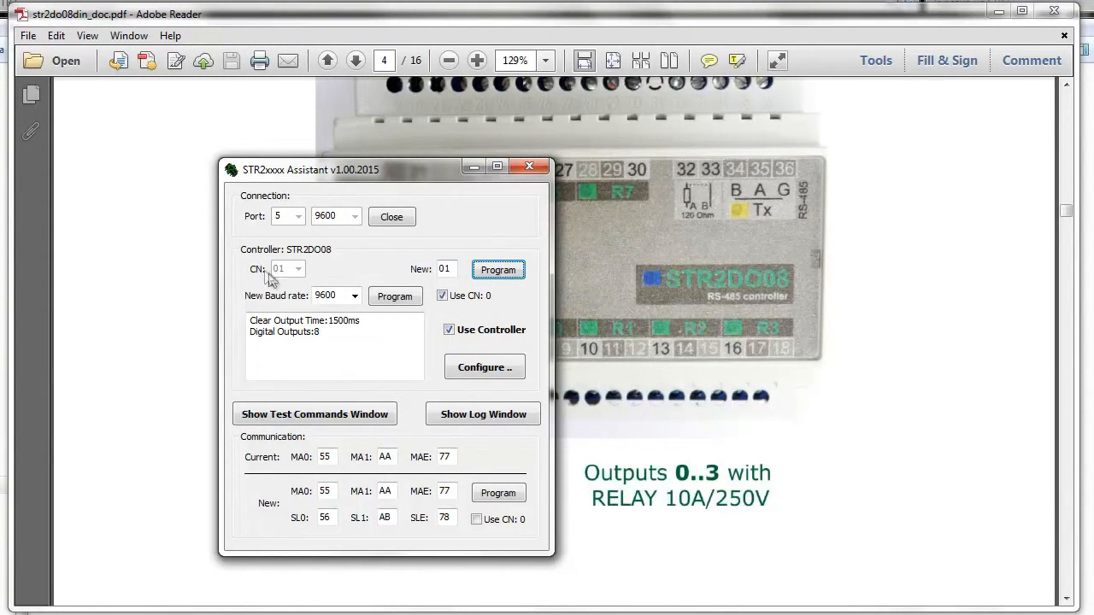
# Show the Log Window, move it over the assistant and clear its logged entries.
pyautogui.click(503, 416)
pyautogui.moveTo(224, 117); pyautogui.dragTo(508, 236)
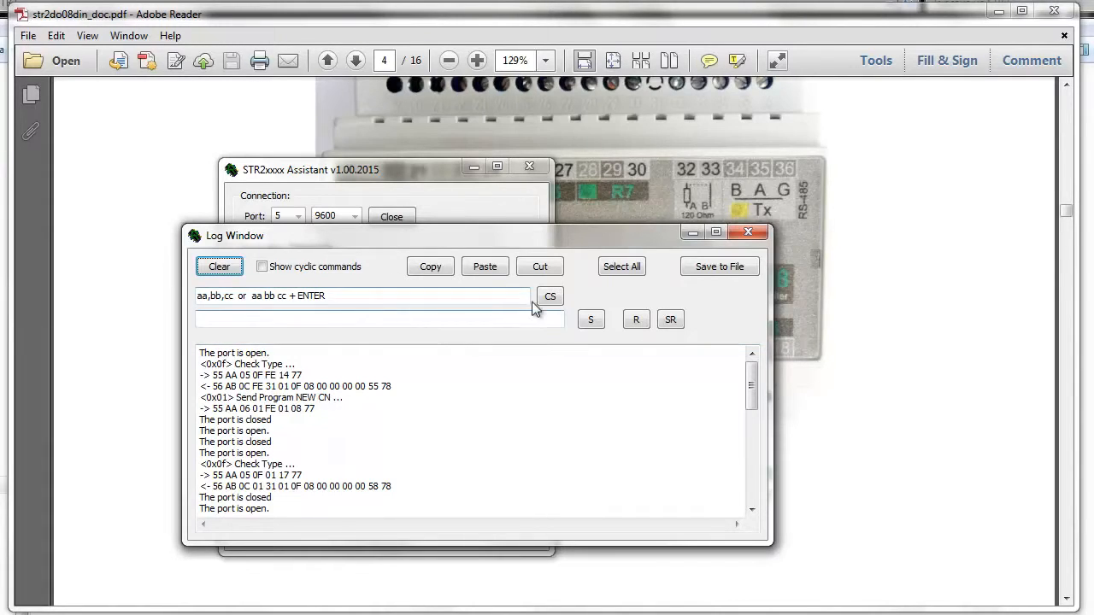
pyautogui.click(221, 267)
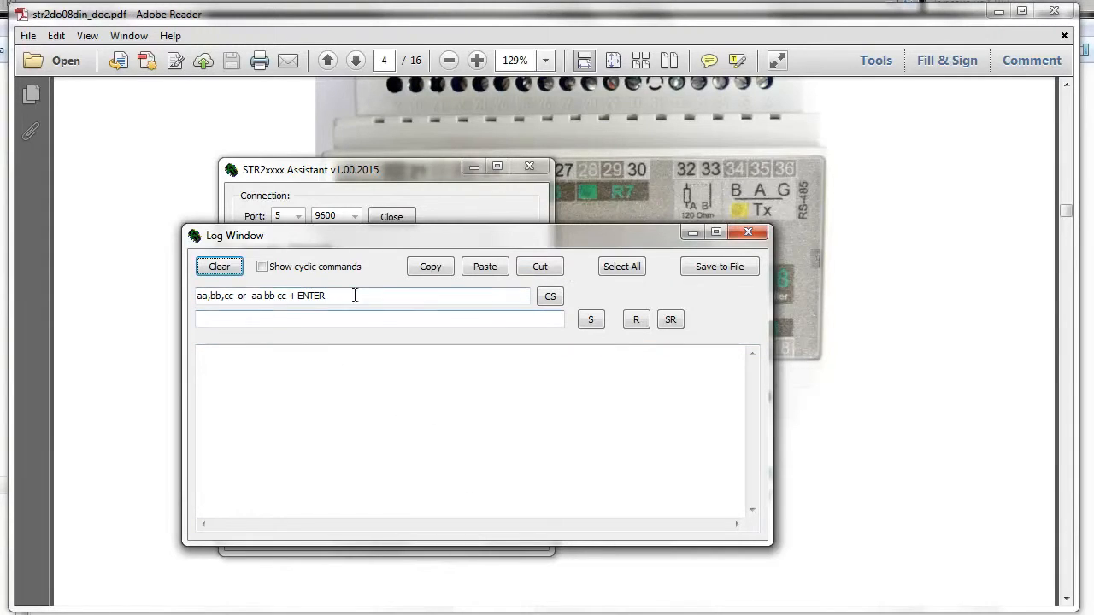
# Separate the Log Window from the STR2xxxx Assistant so that both windows are fully uncovered.
pyautogui.moveTo(379, 296); pyautogui.dragTo(201, 298)
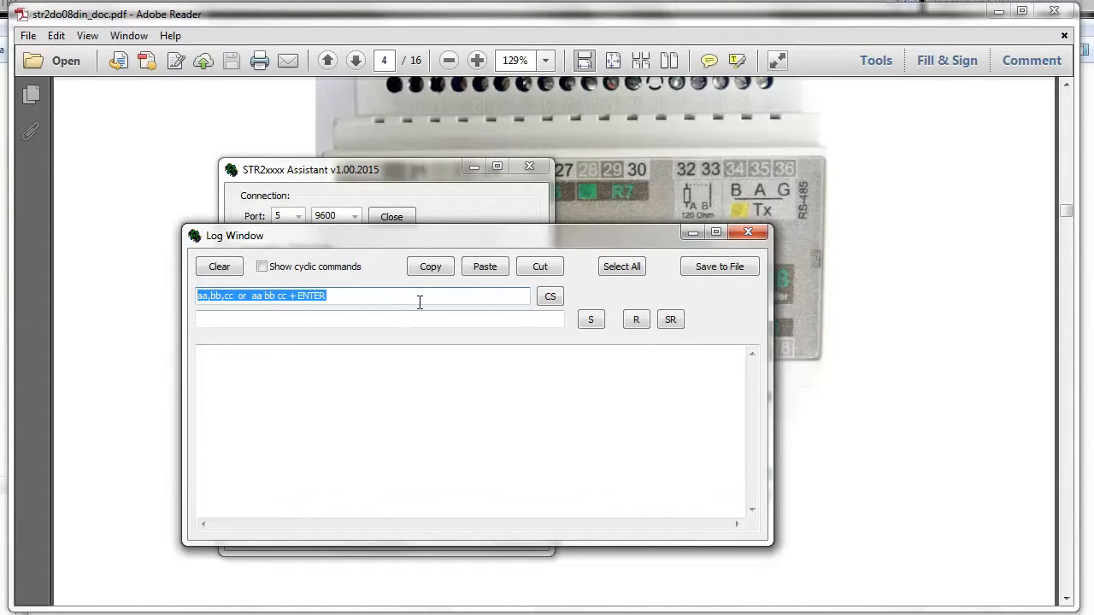
pyautogui.click(251, 321)
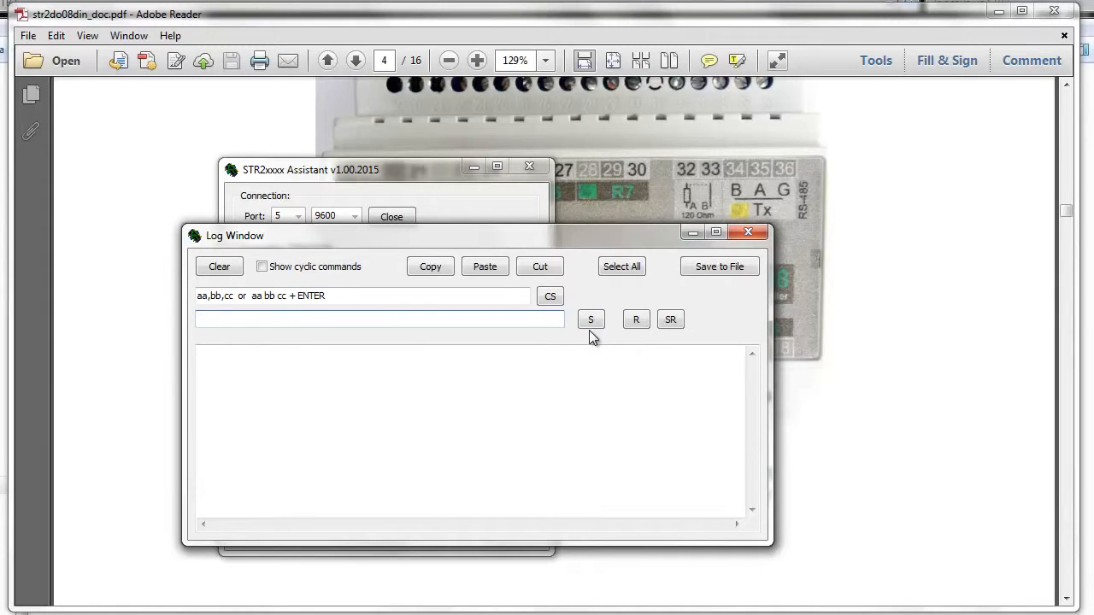
pyautogui.moveTo(471, 237); pyautogui.dragTo(759, 58)
pyautogui.moveTo(406, 180); pyautogui.dragTo(268, 176)
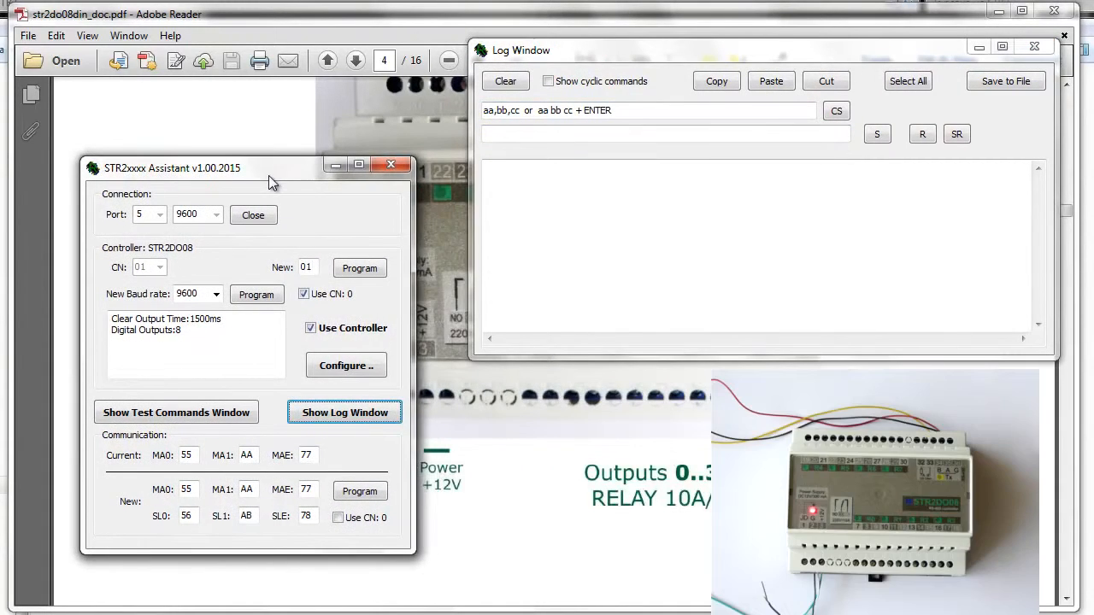
# Open the configuration of the STR2DO08 controller and place its dialog clear of the assistant, below the logged commands.
pyautogui.click(343, 367)
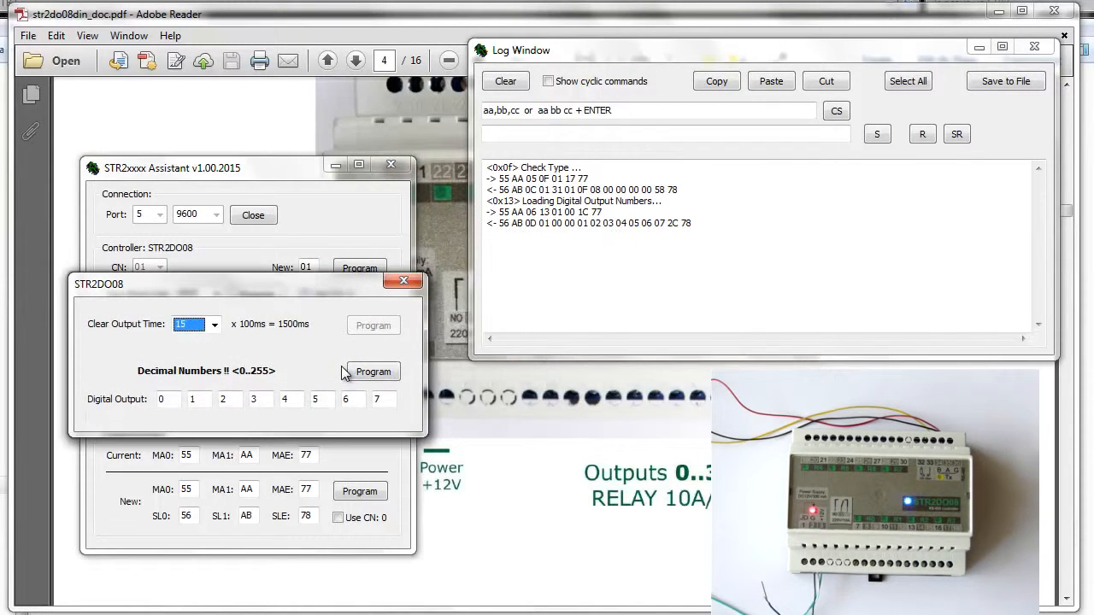
pyautogui.moveTo(276, 280); pyautogui.dragTo(311, 304)
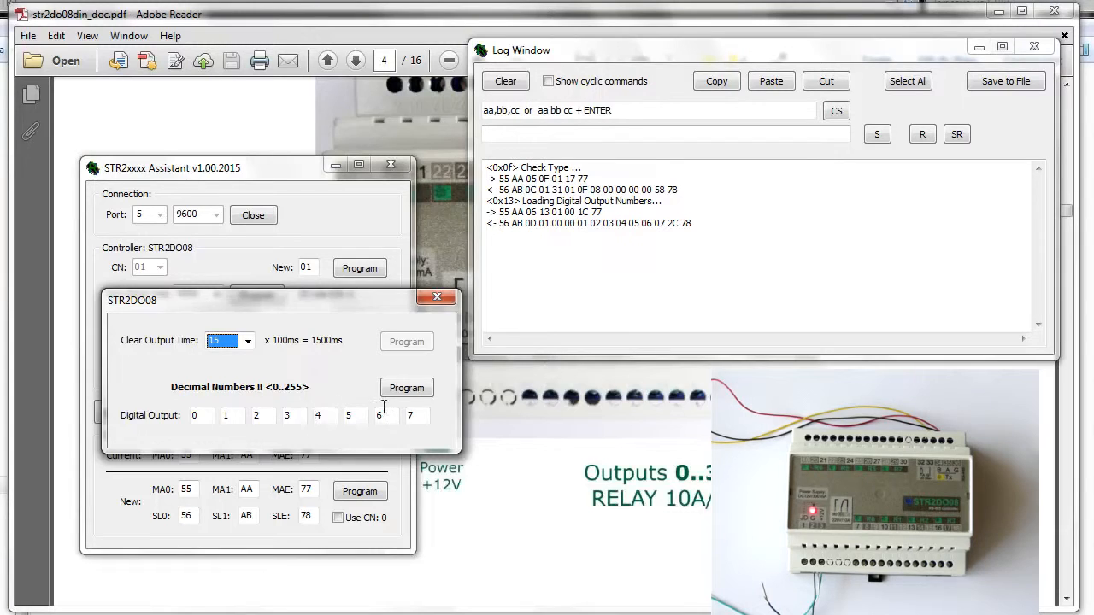
pyautogui.moveTo(305, 308); pyautogui.dragTo(737, 335)
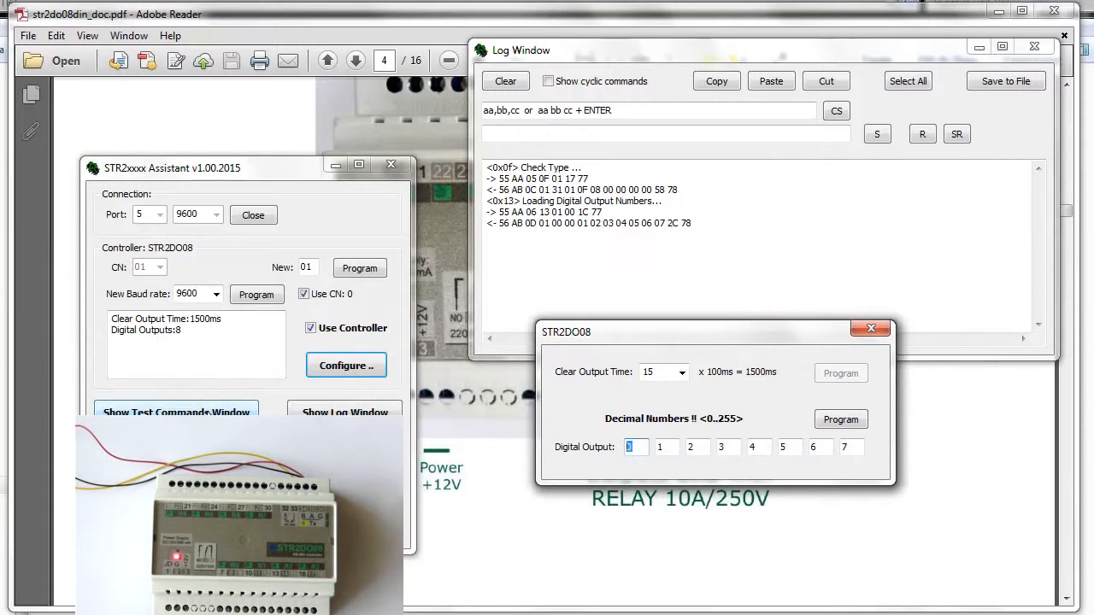
# Set the Clear Output Time to Disable and program it into the controller.
pyautogui.click(681, 372)
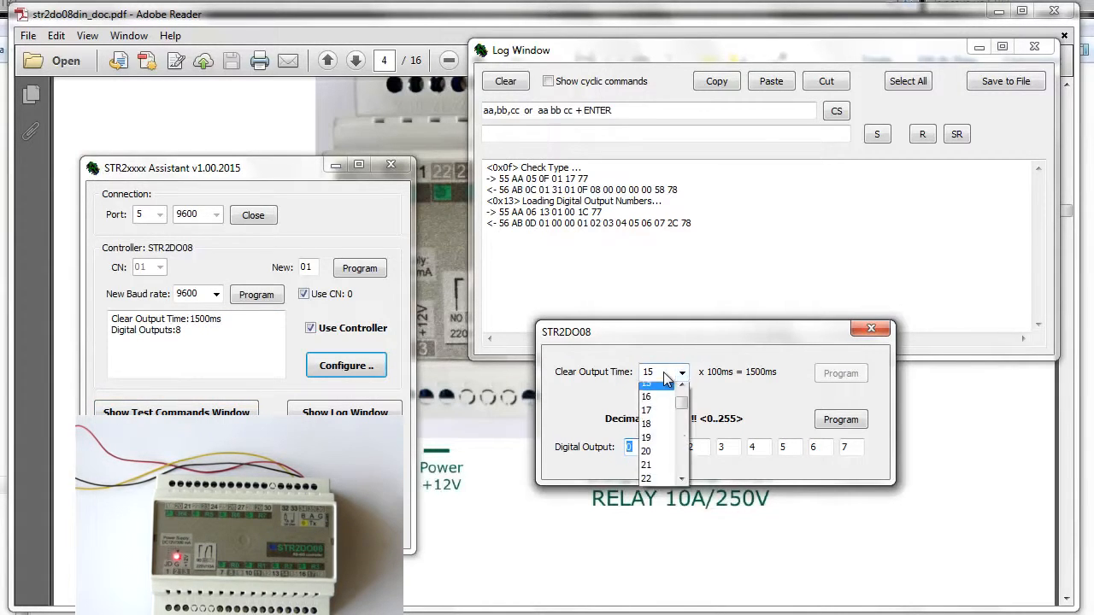
pyautogui.scroll(5, 688, 406)
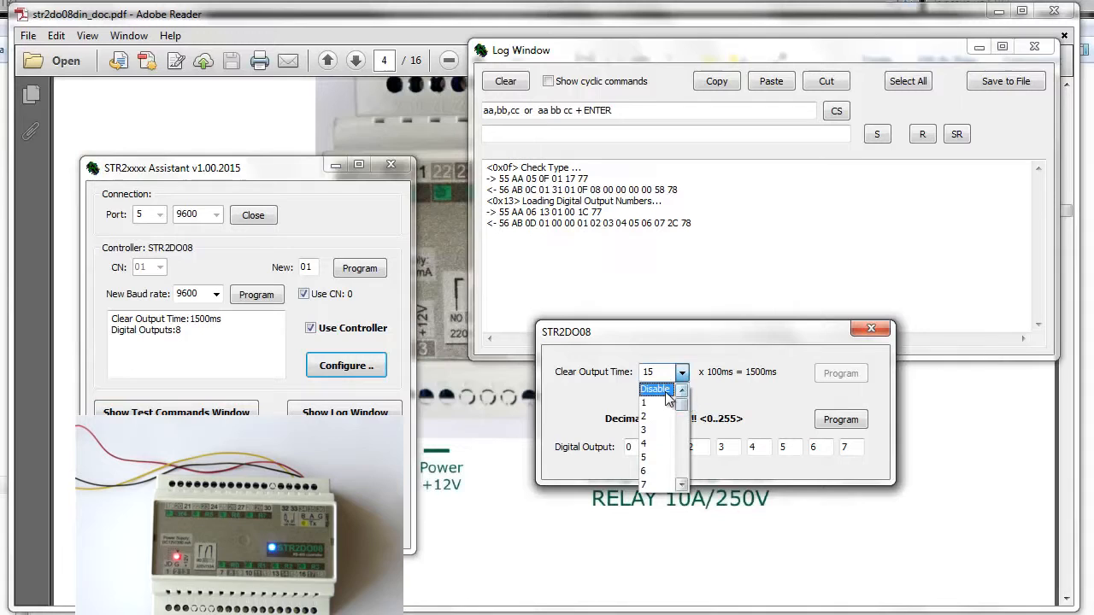
pyautogui.click(656, 389)
pyautogui.click(840, 375)
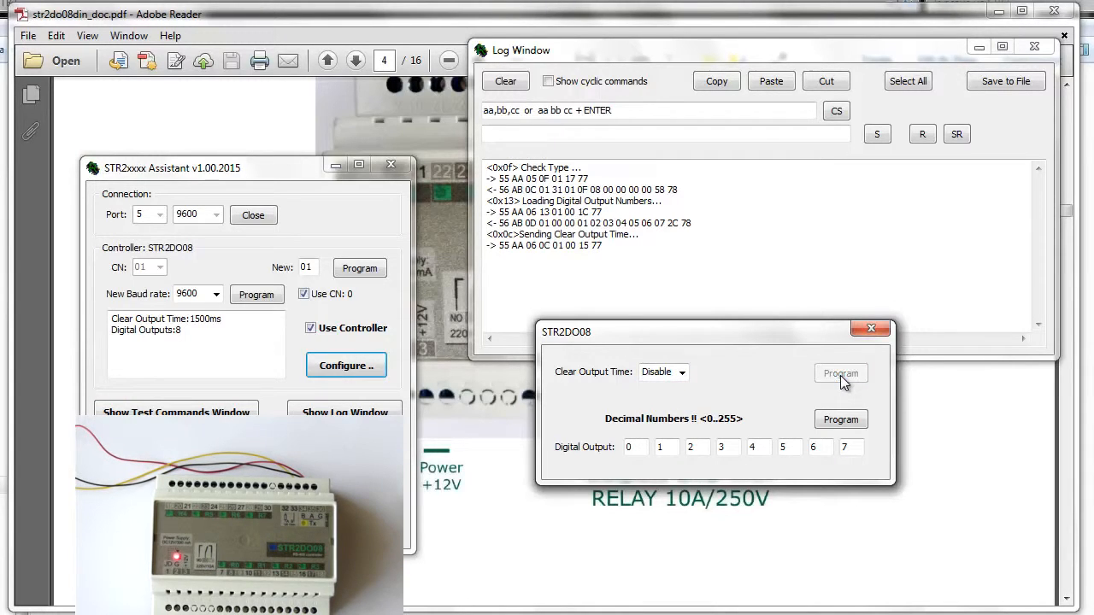
# Show the Test Commands Window and place it beside the Log Window and the STR2DO08 dialog.
pyautogui.click(190, 411)
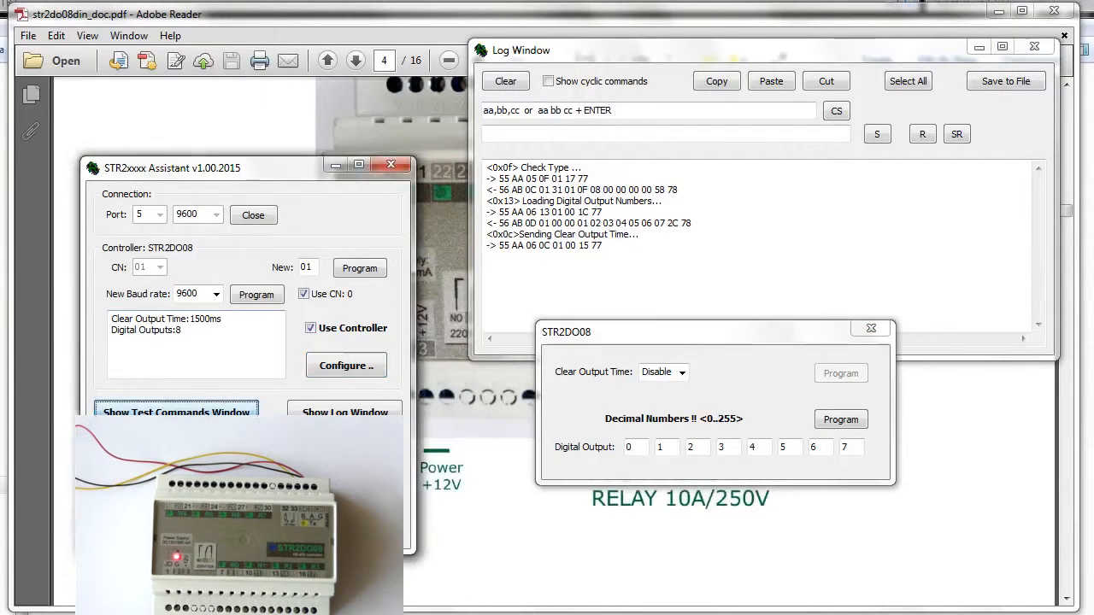
pyautogui.moveTo(93, 1); pyautogui.dragTo(367, 46)
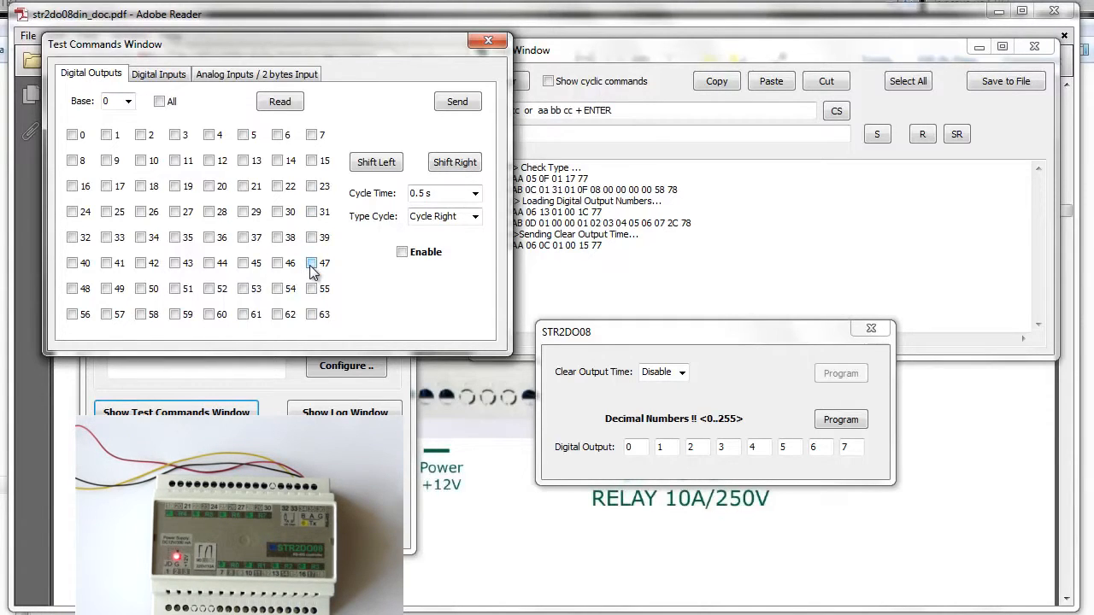
pyautogui.click(639, 447)
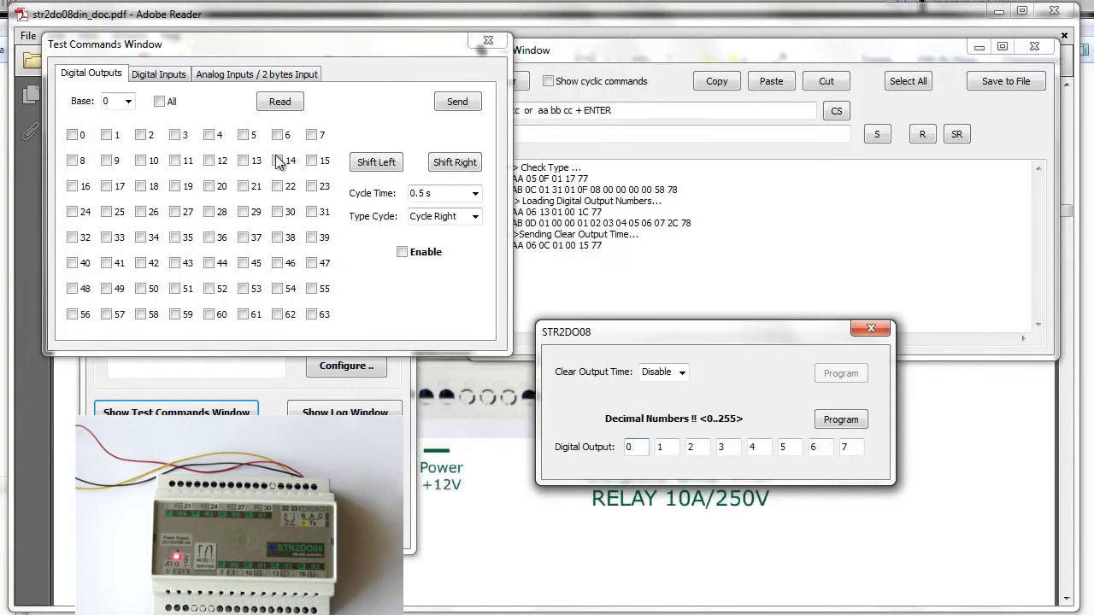
# Select digital outputs 0, 2 and 5, uncover the log beside the test commands, and send the outputs to the controller.
pyautogui.click(72, 135)
pyautogui.click(144, 139)
pyautogui.click(244, 138)
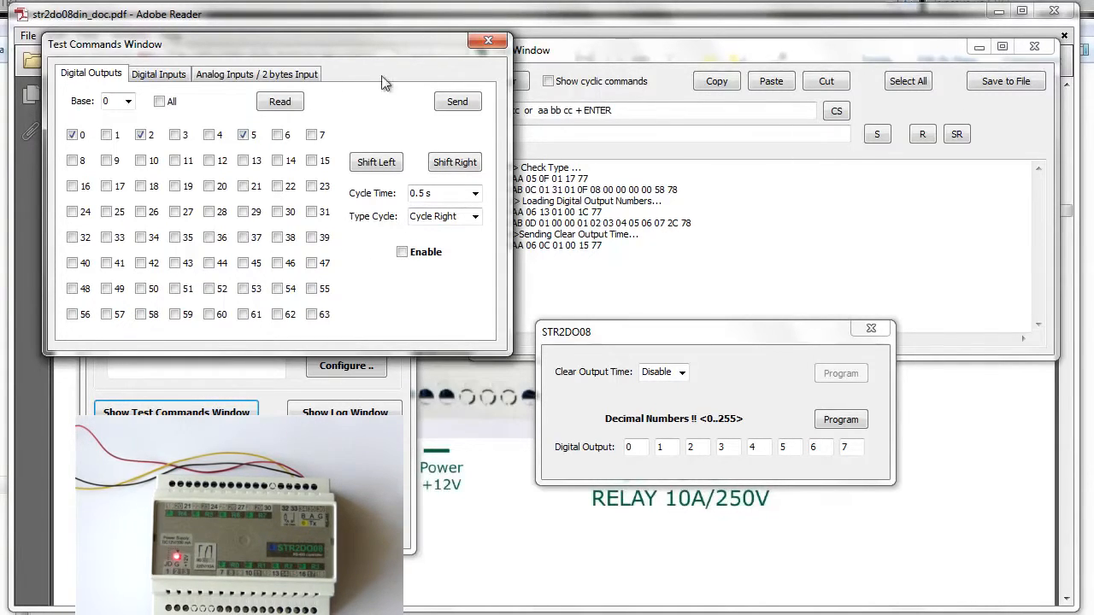
pyautogui.moveTo(566, 53); pyautogui.dragTo(584, 45)
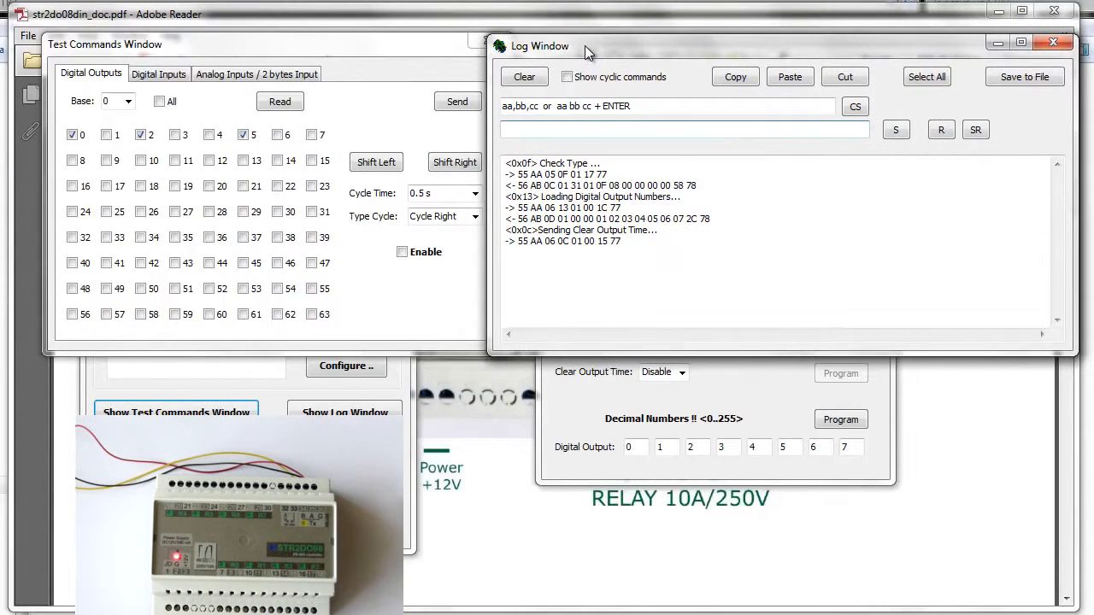
pyautogui.click(293, 42)
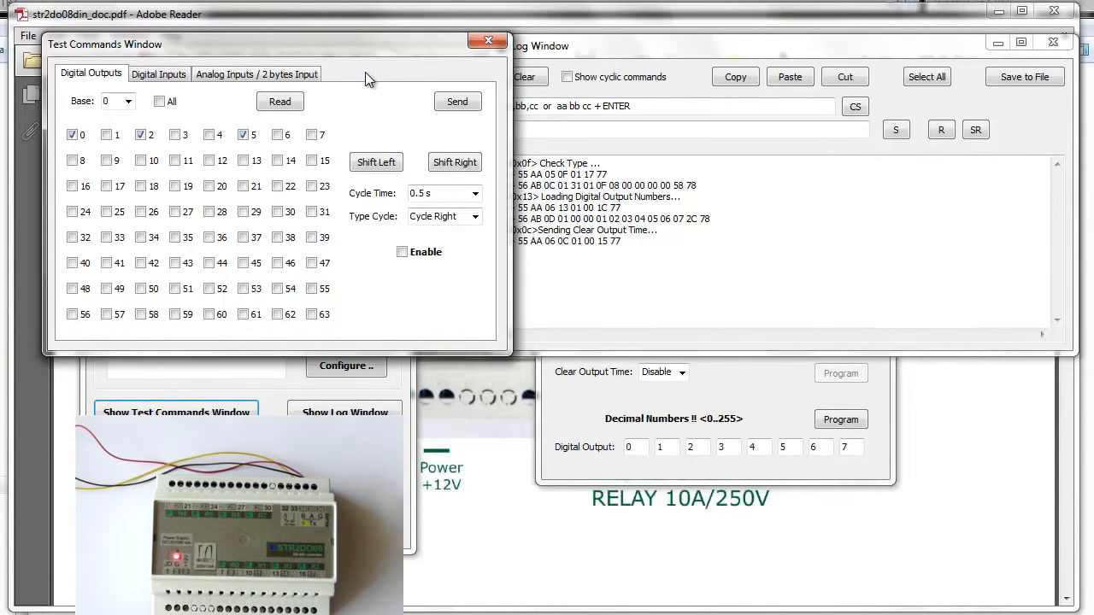
pyautogui.click(453, 104)
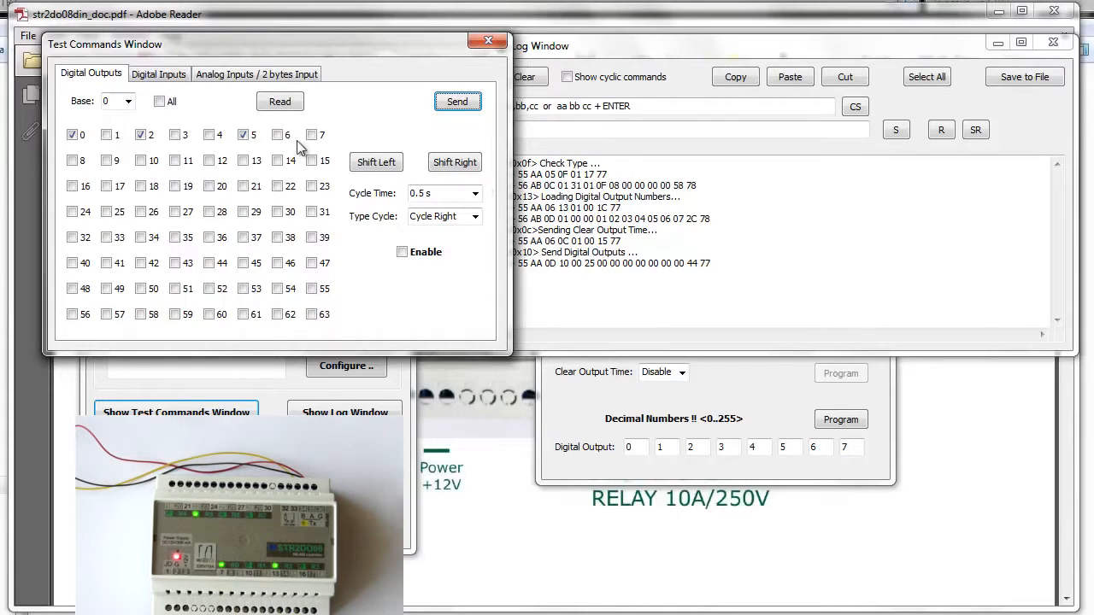
# Deselect all digital outputs and send the cleared state to the controller.
pyautogui.click(160, 102)
pyautogui.click(163, 102)
pyautogui.click(464, 101)
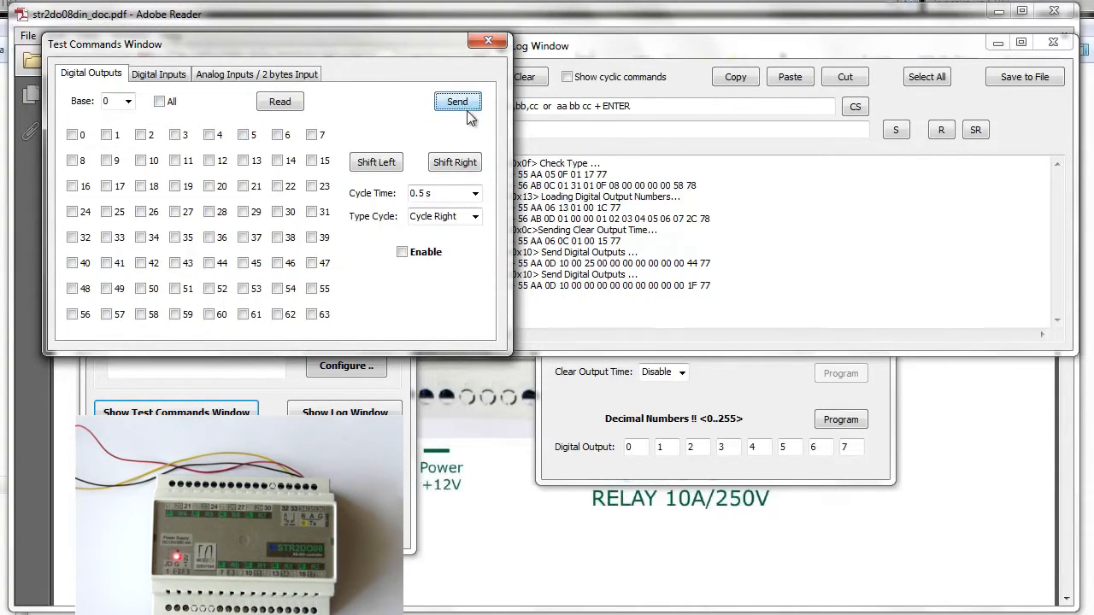
# Check the latest Send Digital Outputs entry in the log, and send digital output 0 alone as on.
pyautogui.click(605, 290)
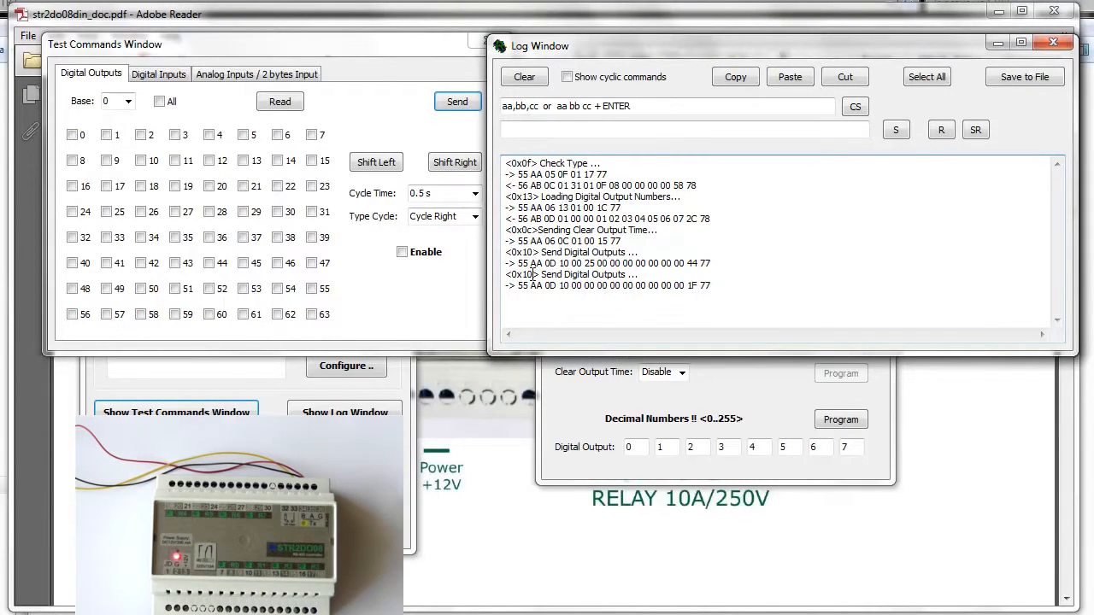
pyautogui.moveTo(537, 275); pyautogui.dragTo(511, 275)
pyautogui.click(72, 135)
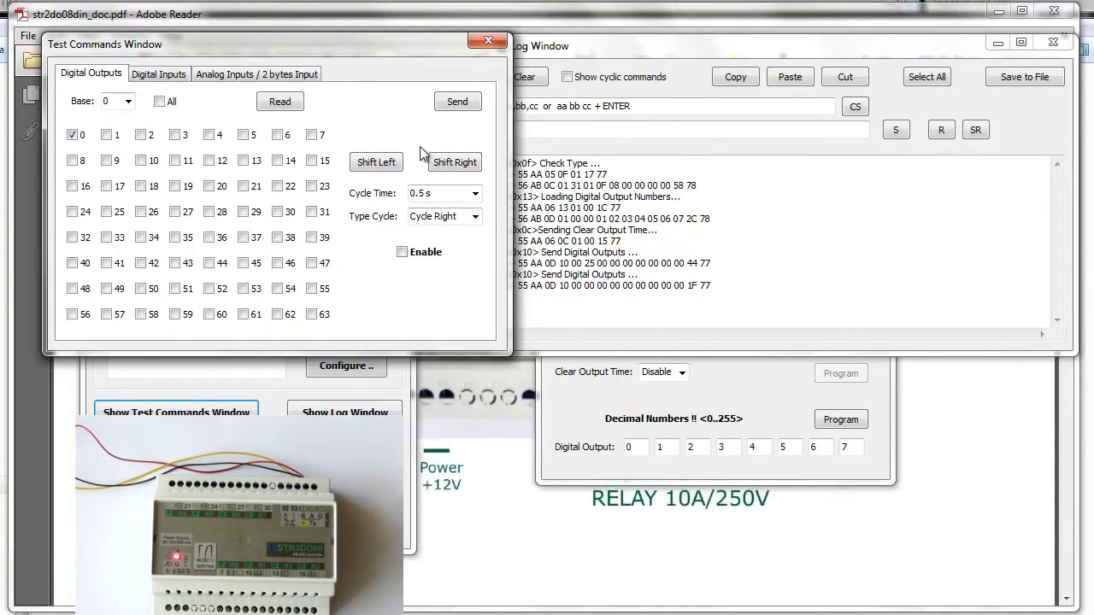
pyautogui.click(455, 103)
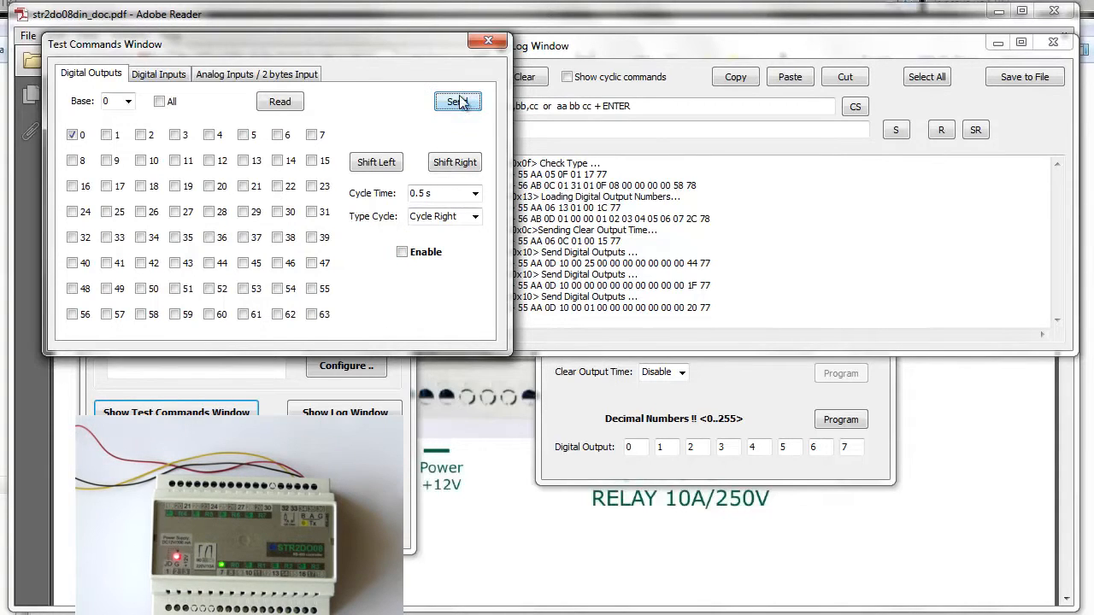
# Set the cycle type to Cycle and enable repeated sending of the digital outputs.
pyautogui.click(440, 216)
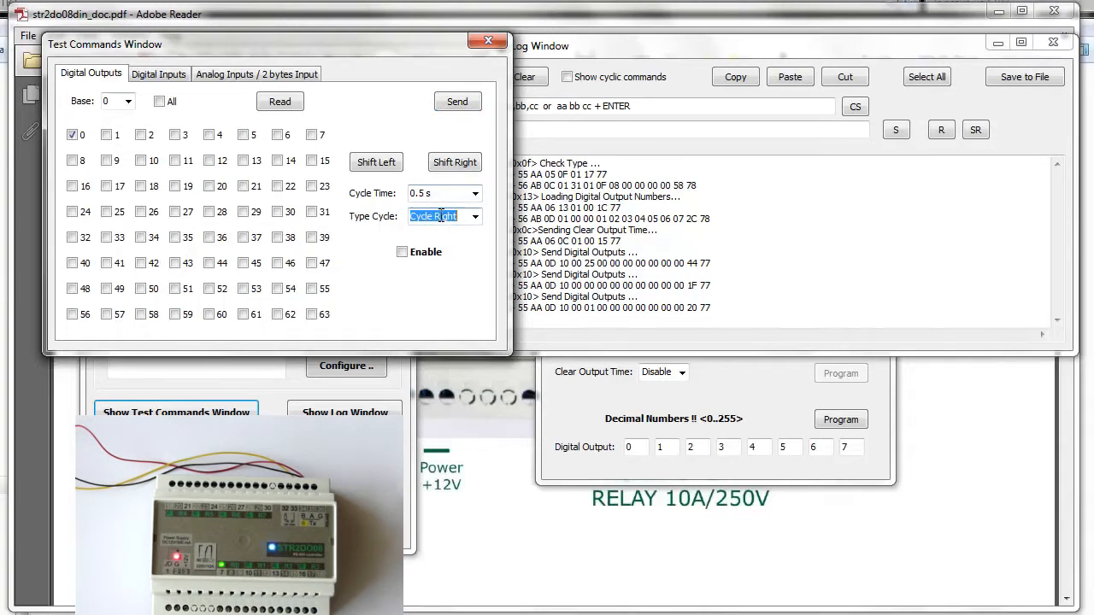
pyautogui.scroll(1, 477, 219)
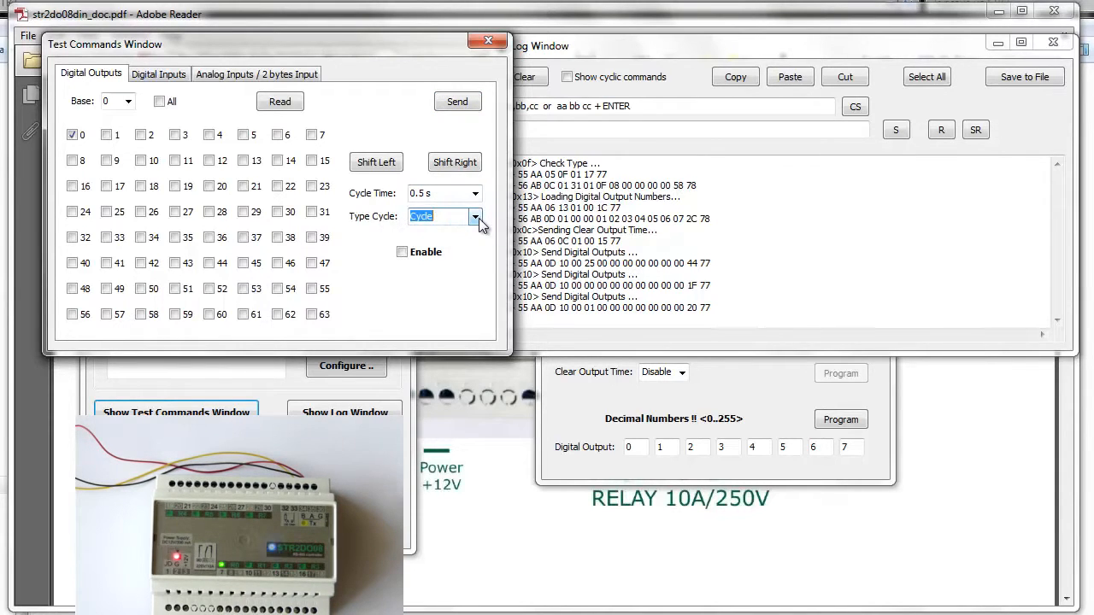
pyautogui.click(403, 255)
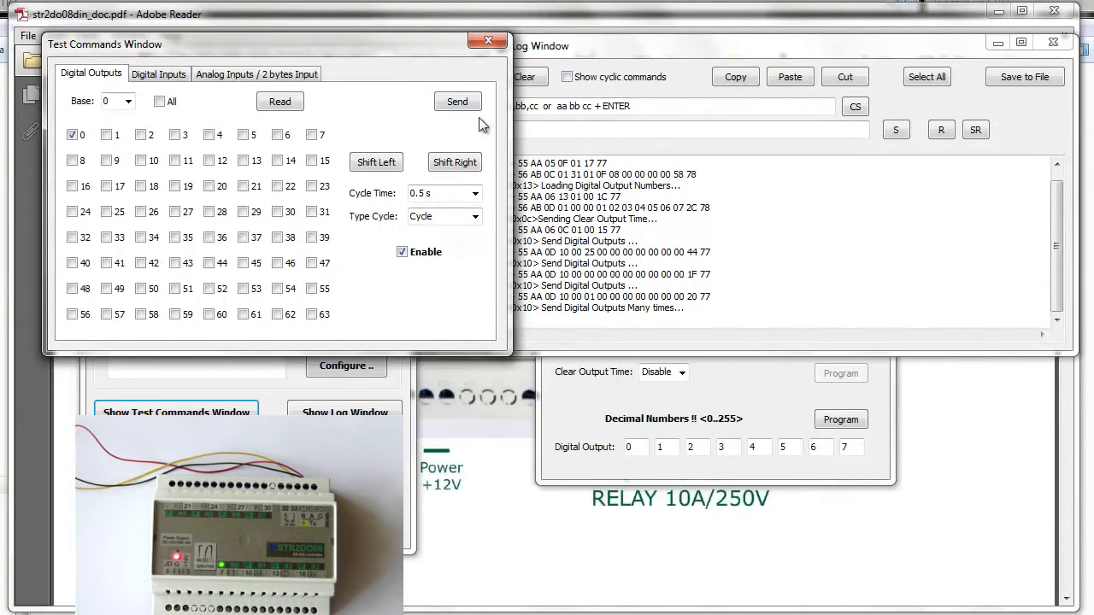
# Show the cyclic commands briefly in the log, hide them again and clear the logged entries.
pyautogui.click(567, 77)
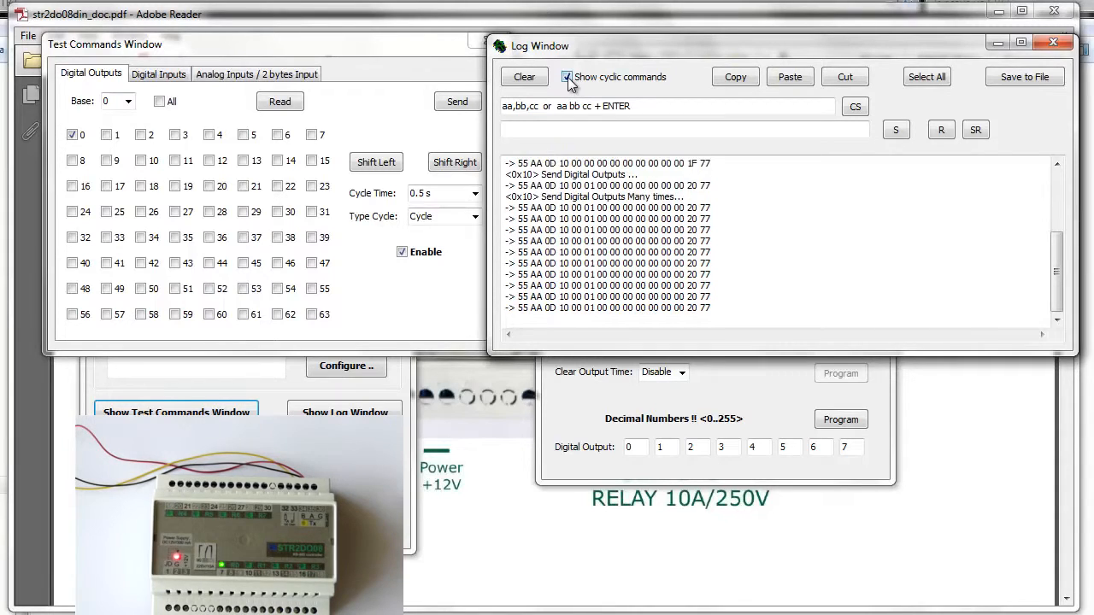
pyautogui.click(566, 77)
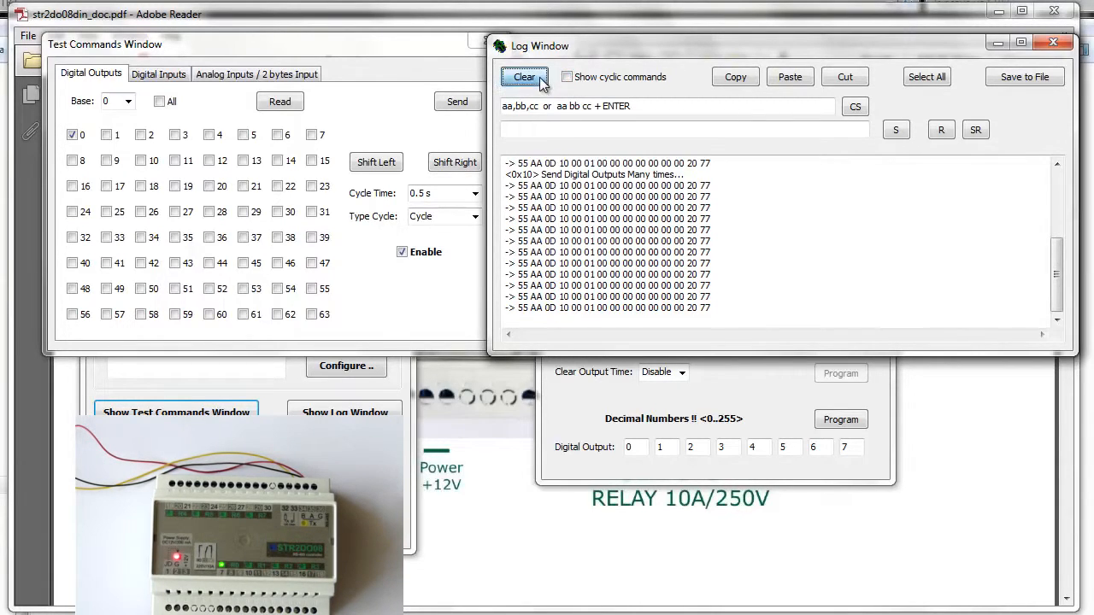
pyautogui.click(524, 77)
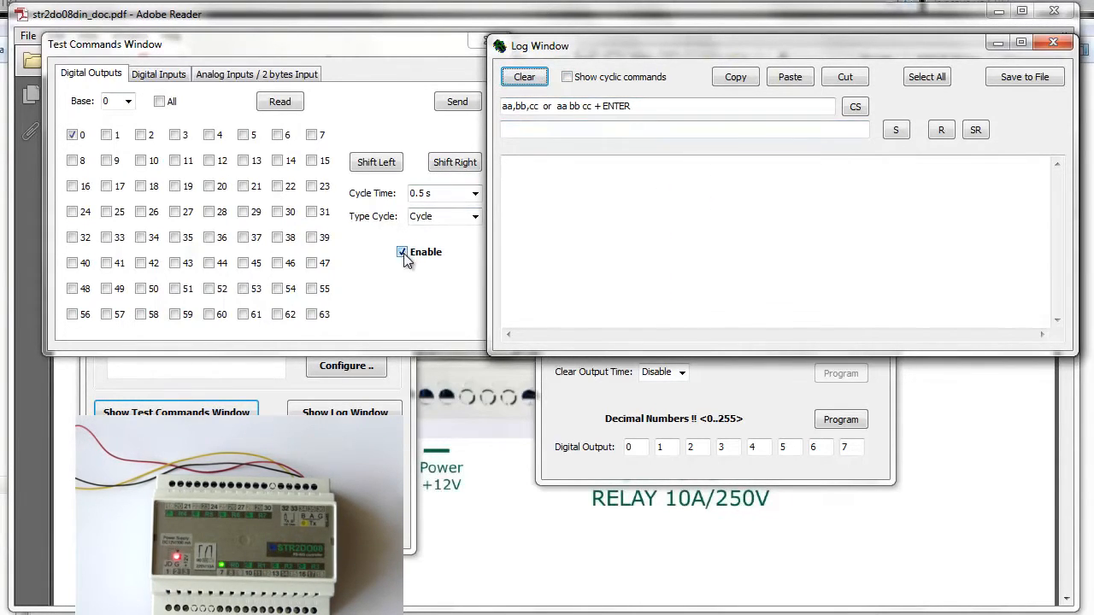
# Disable the repeated sending of outputs and set the cycle type to Cycle Right.
pyautogui.click(403, 251)
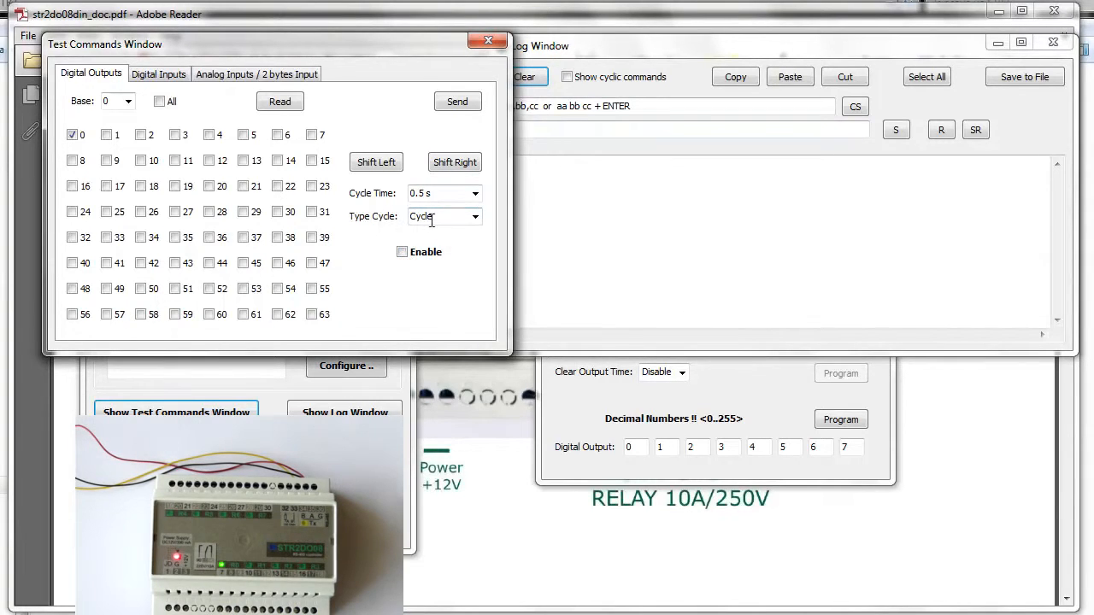
pyautogui.click(476, 217)
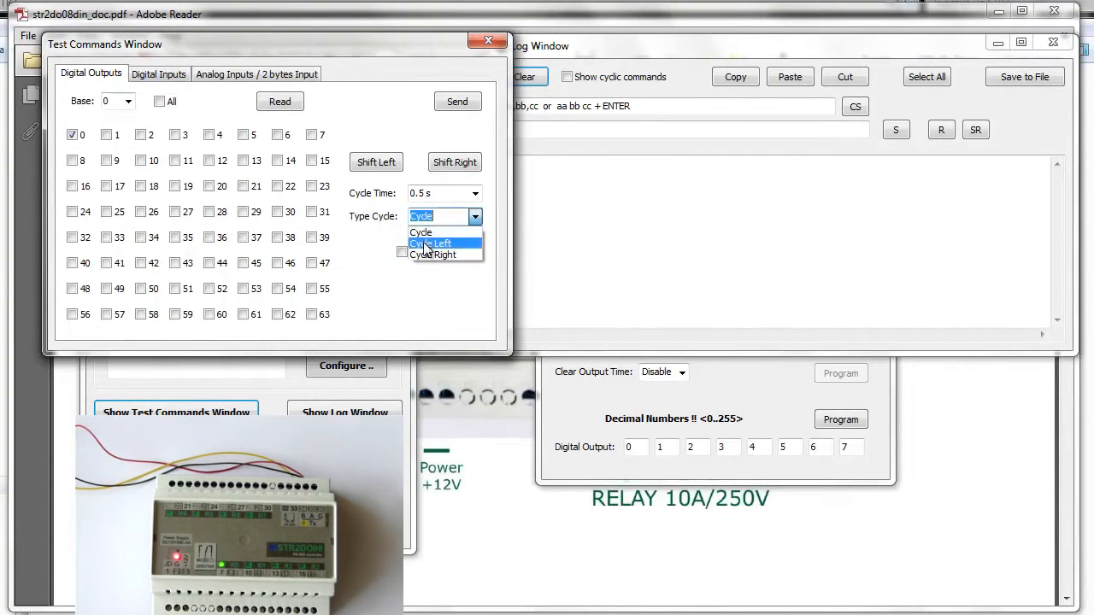
pyautogui.click(433, 254)
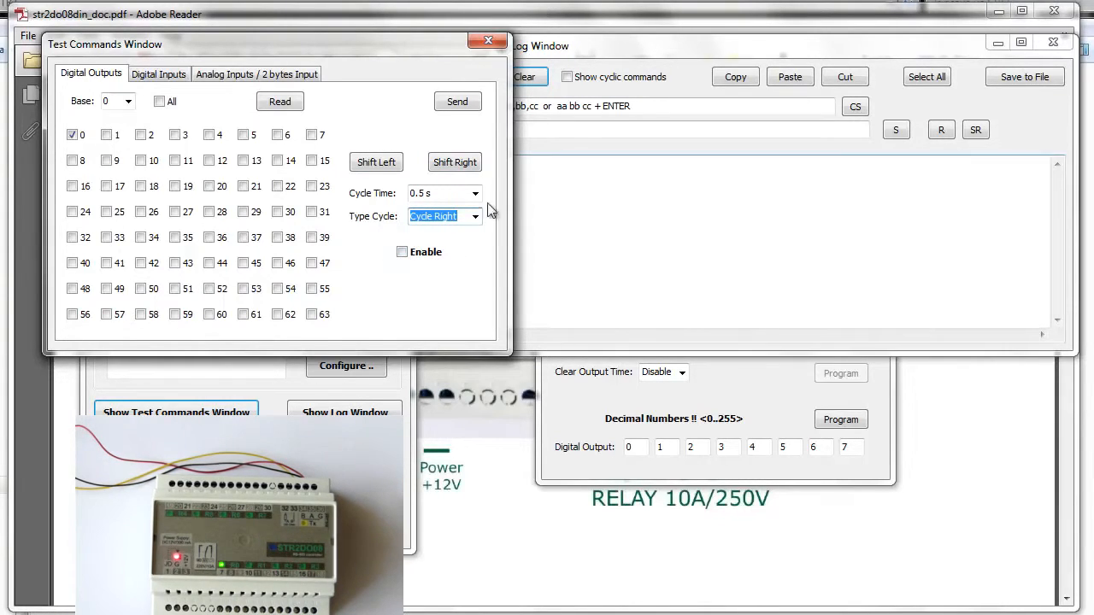
# Try shifting the selected digital output several places right and back left to output 0.
pyautogui.click(460, 162)
pyautogui.click(462, 164)
pyautogui.click(462, 164)
pyautogui.click(461, 164)
pyautogui.click(461, 164)
pyautogui.click(362, 166)
pyautogui.click(365, 167)
pyautogui.click(365, 168)
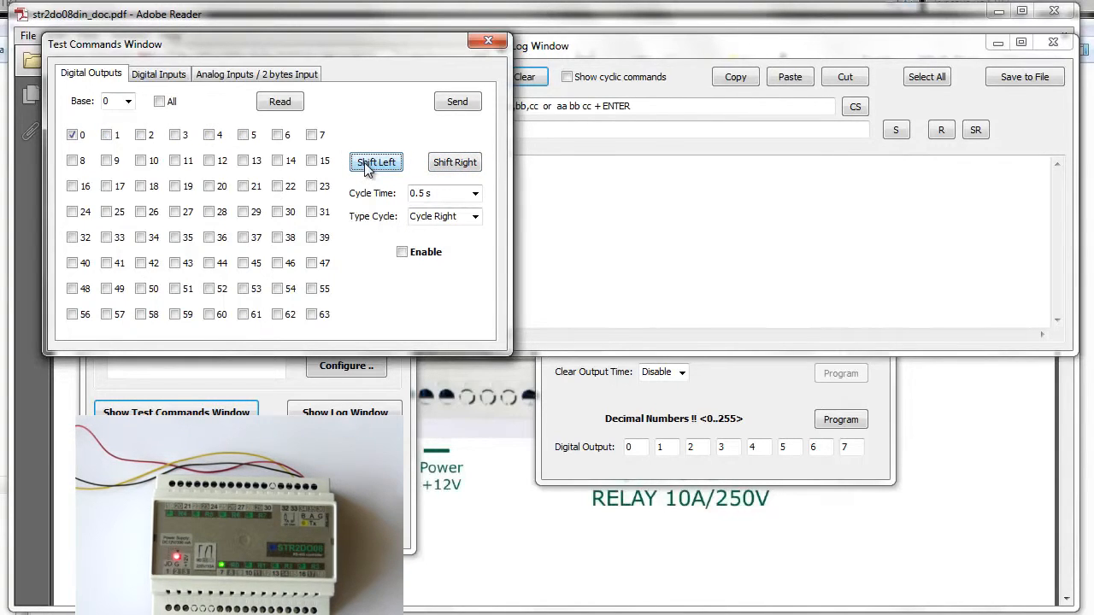
# Run the output cycling to the right, change its type to Cycle Left while running, and disable the cycle.
pyautogui.click(402, 253)
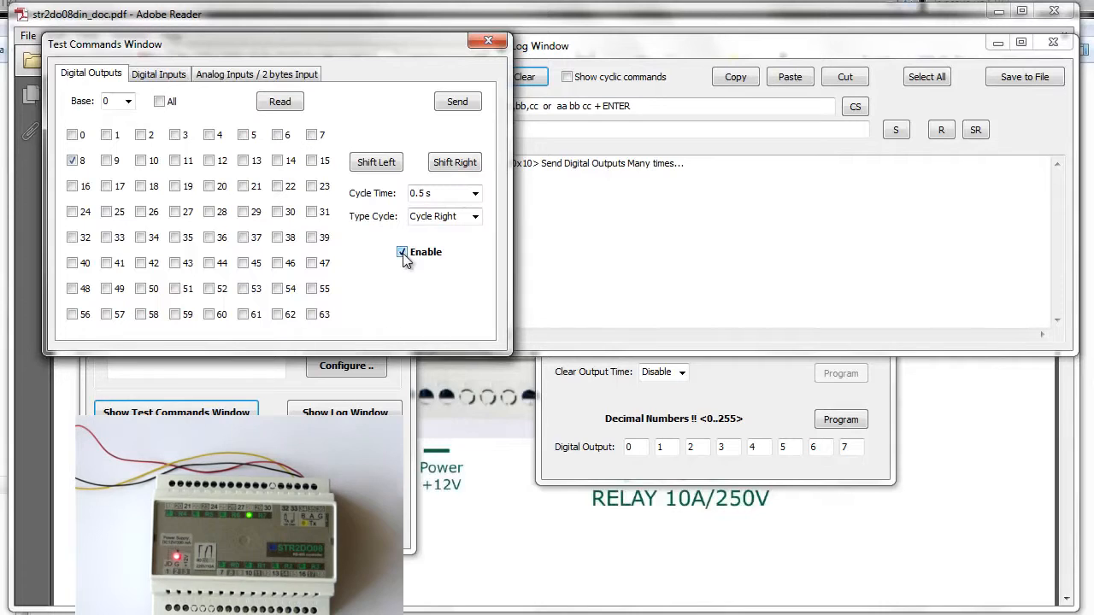
pyautogui.click(453, 221)
pyautogui.scroll(1, 453, 222)
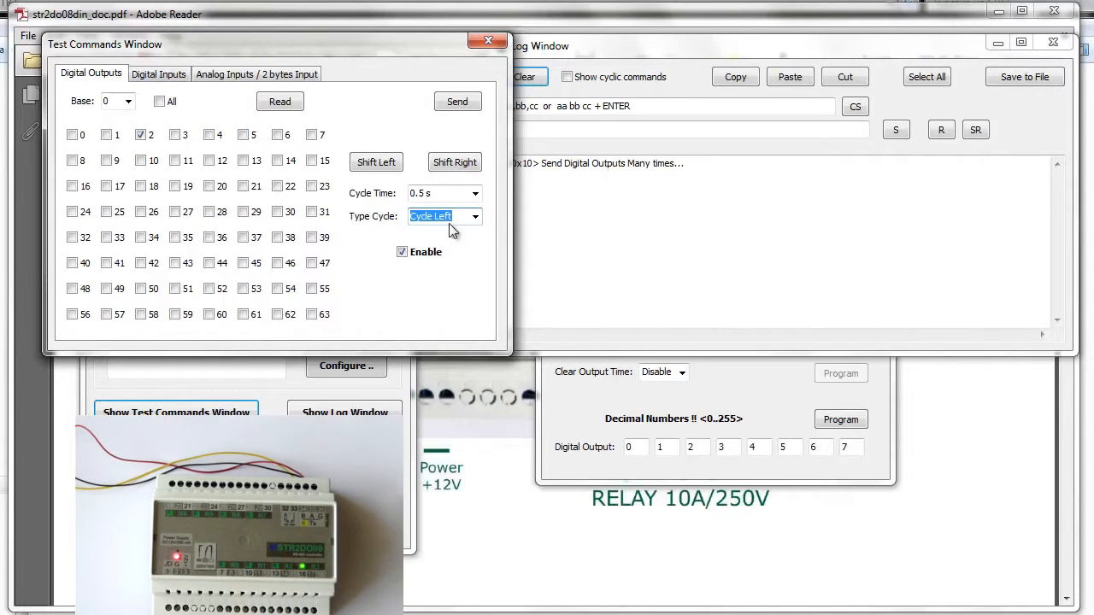
pyautogui.click(402, 254)
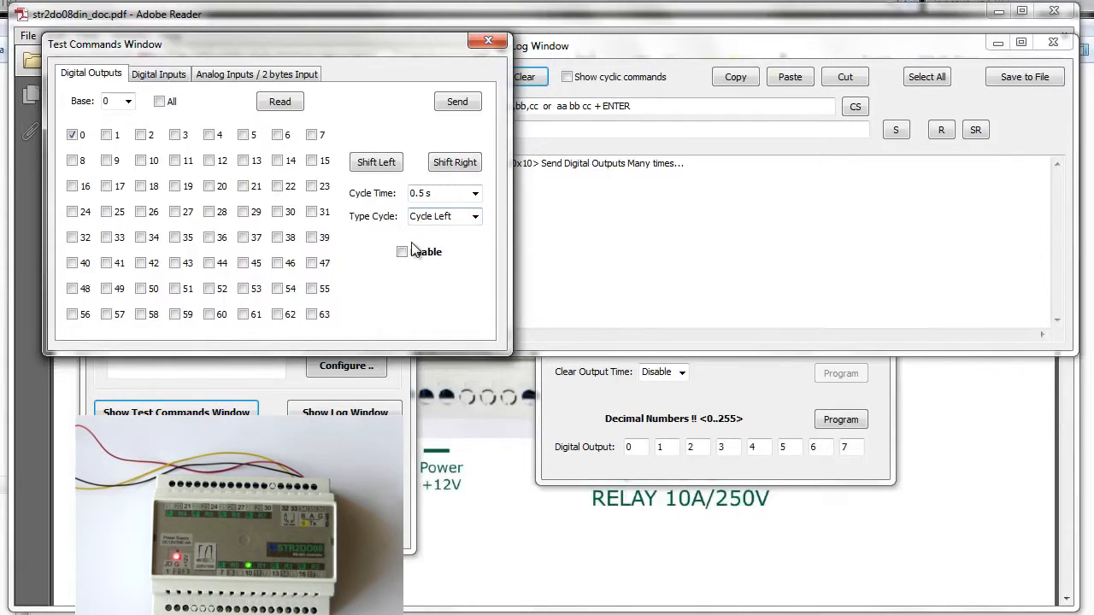
# Program the STR2DO08 Clear Output Time to 10 x 100 ms.
pyautogui.click(851, 448)
pyautogui.click(758, 393)
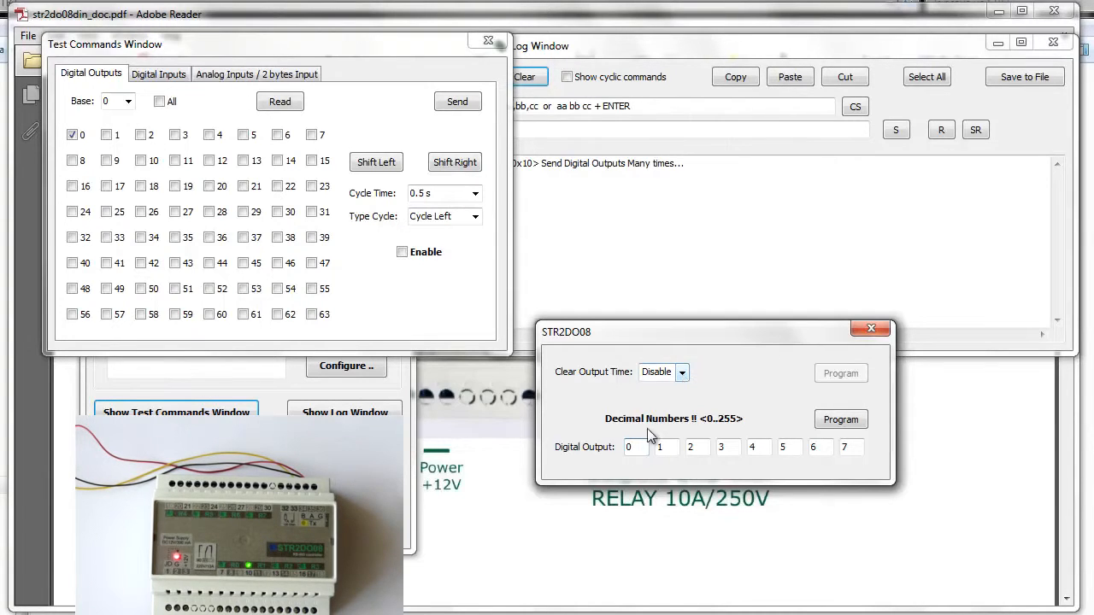
pyautogui.click(683, 373)
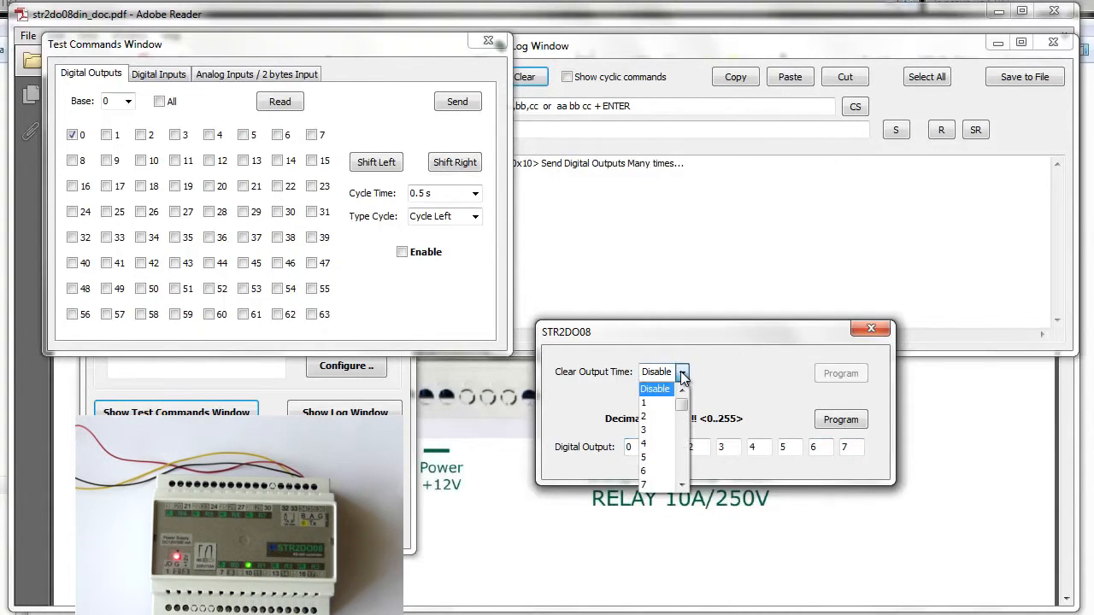
pyautogui.moveTo(683, 398)
pyautogui.mouseDown()
pyautogui.moveTo(683, 416)
pyautogui.moveTo(683, 402)
pyautogui.mouseUp()
pyautogui.click(659, 388)
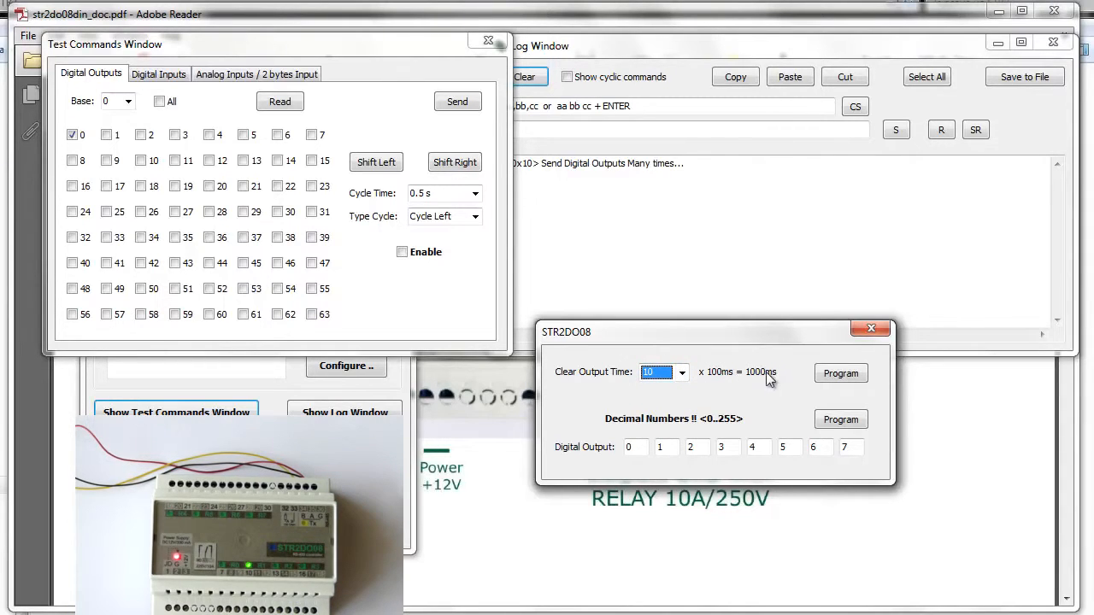
pyautogui.click(834, 374)
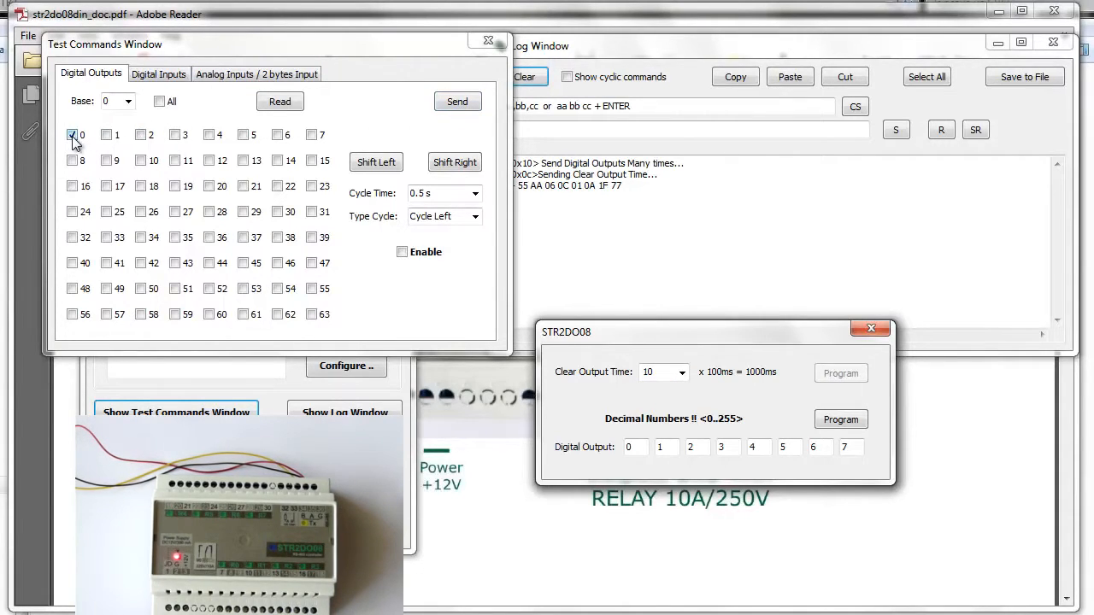
# Send the digital output command with only output 0 on, repeating it to test the Clear Output Time.
pyautogui.click(471, 109)
pyautogui.click(472, 109)
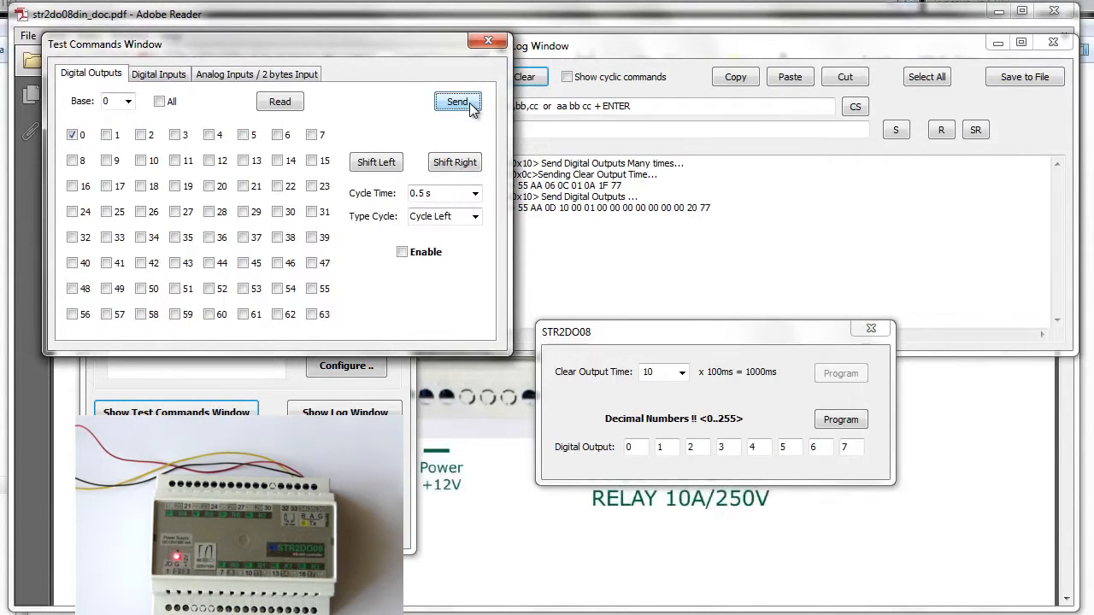
pyautogui.click(470, 108)
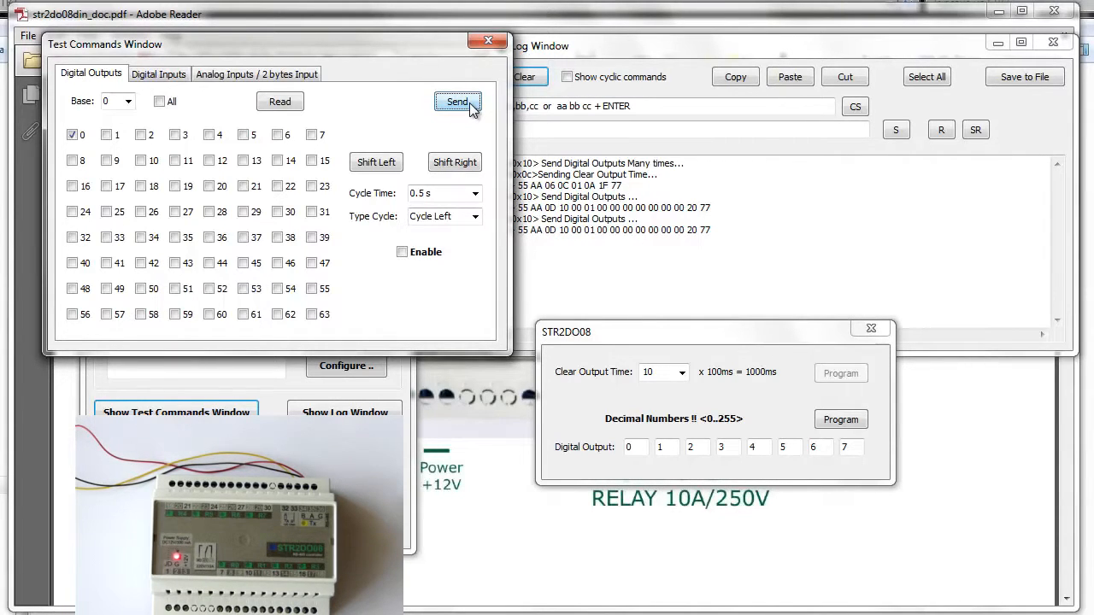
# Add digital outputs 1, 2 and 3 to the selection and send the command several times.
pyautogui.click(107, 136)
pyautogui.click(145, 139)
pyautogui.click(177, 139)
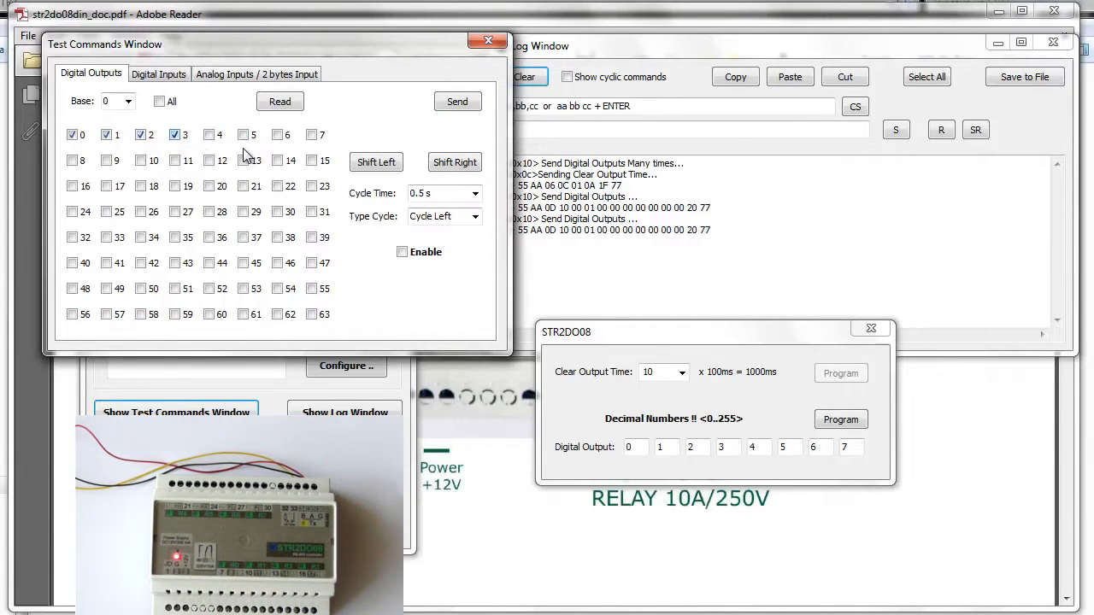
pyautogui.click(458, 102)
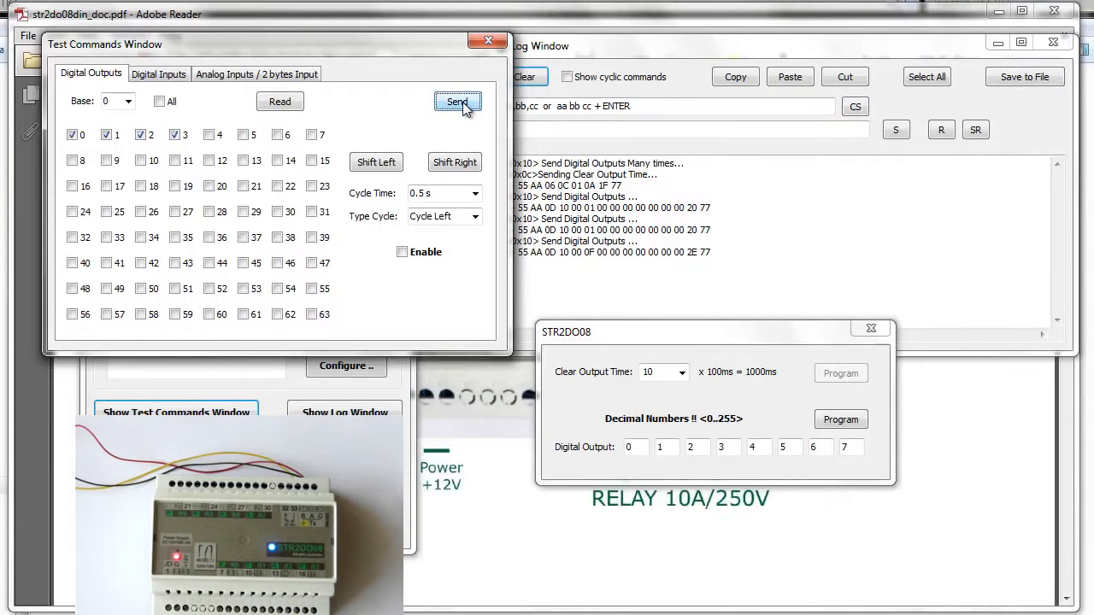
pyautogui.click(458, 102)
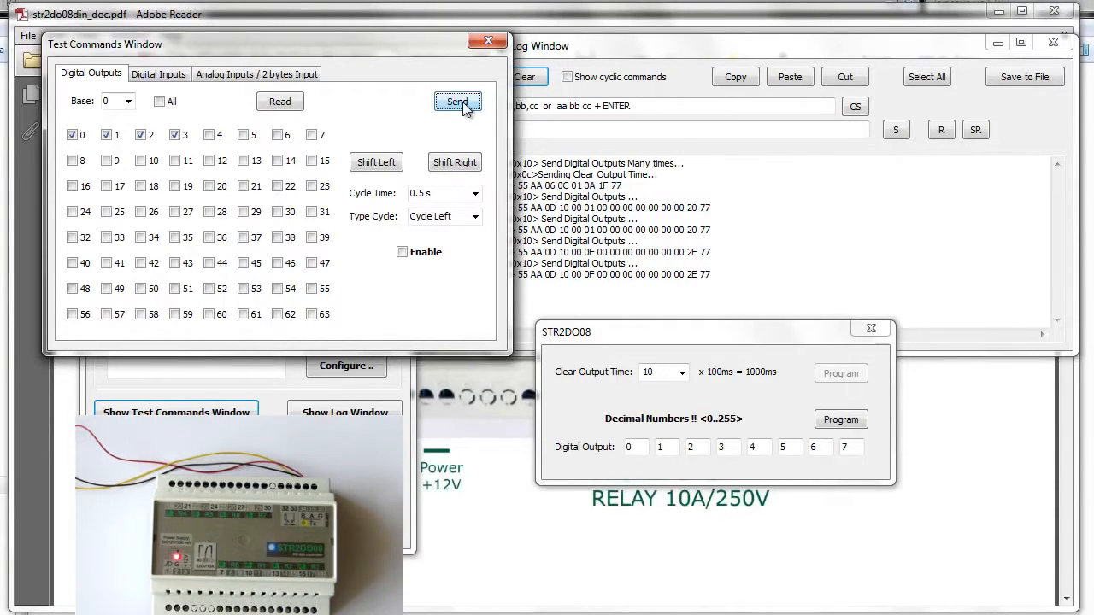
pyautogui.click(458, 102)
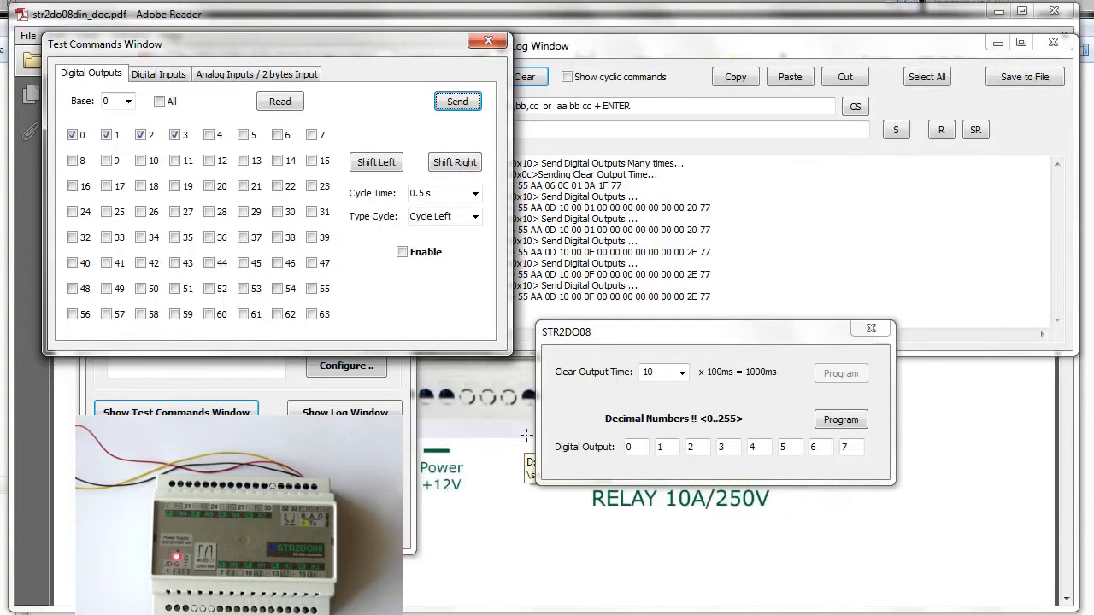
# Program the Clear Output Time to 20 x 100 ms and test it by sending outputs 0 to 3.
pyautogui.click(681, 373)
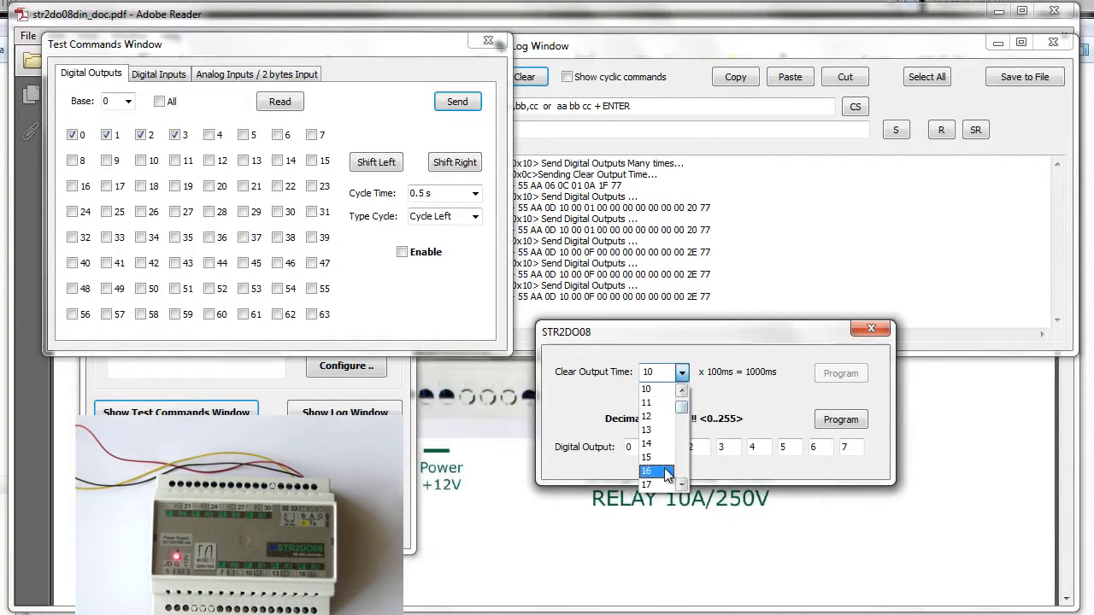
pyautogui.scroll(-4, 665, 475)
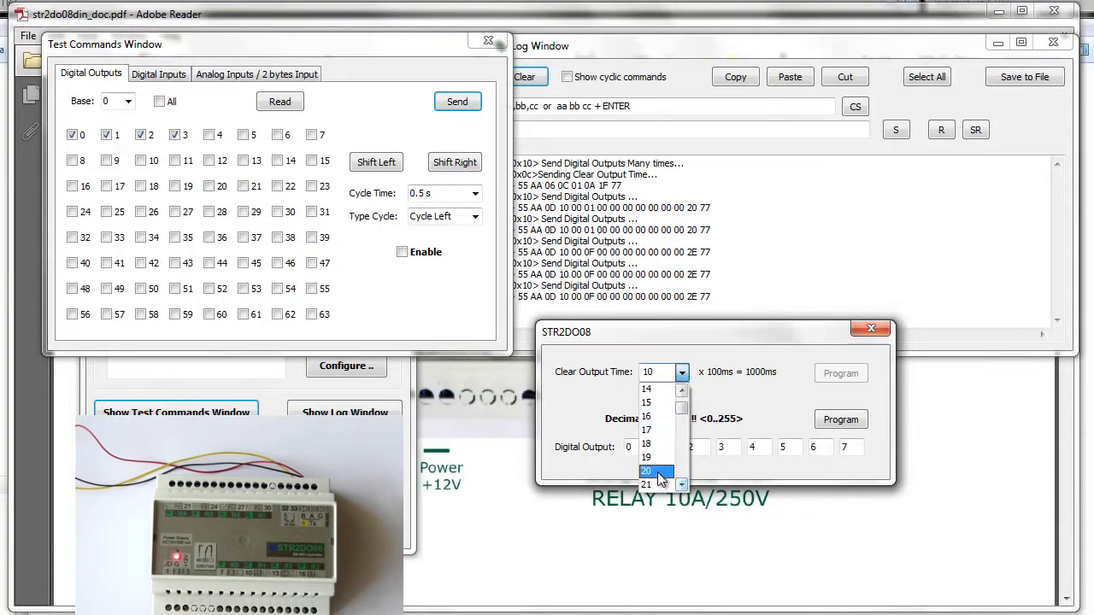
pyautogui.click(660, 473)
pyautogui.click(833, 373)
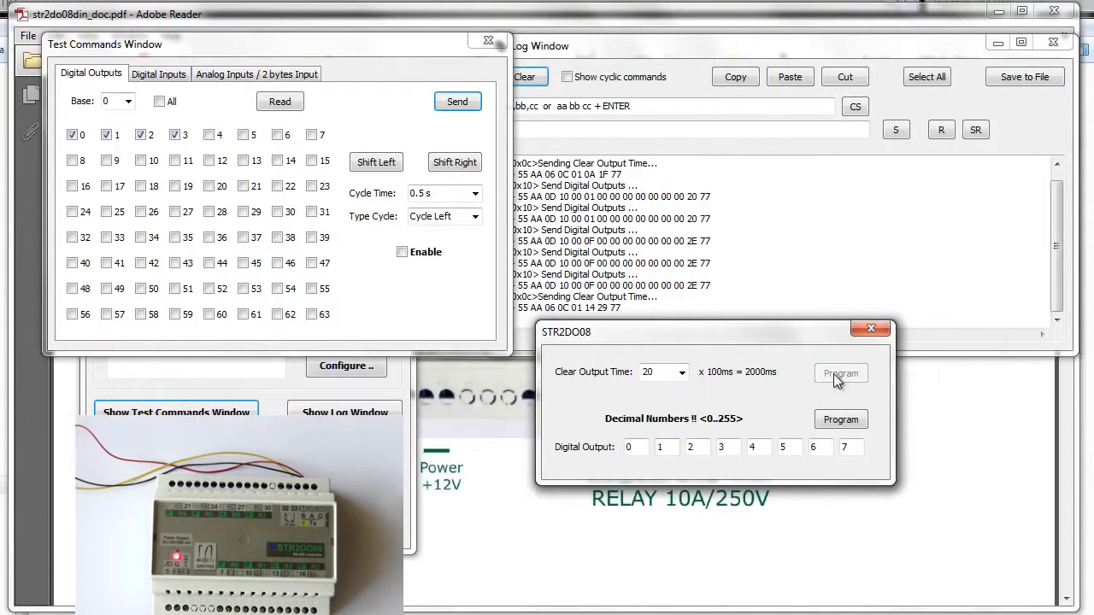
pyautogui.click(459, 103)
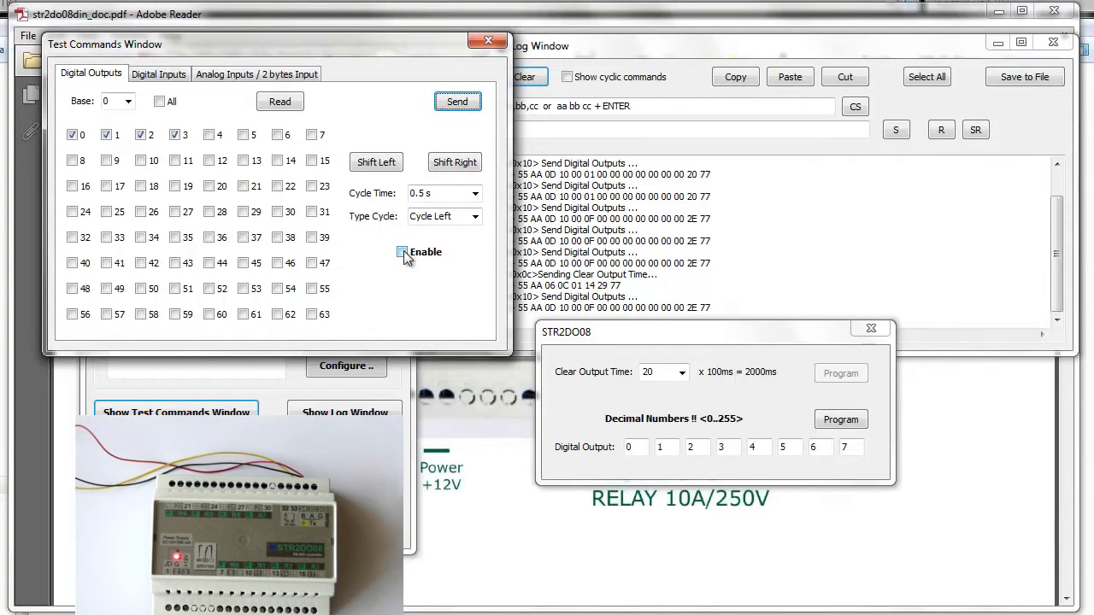
# Program the Clear Output Time to 15 x 100 ms.
pyautogui.click(681, 372)
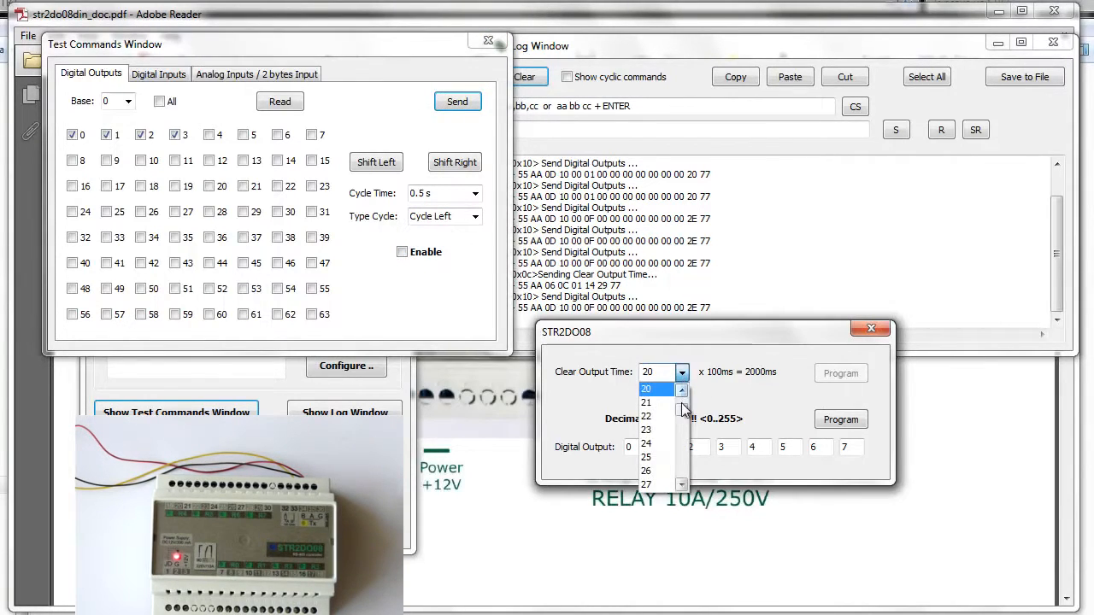
pyautogui.scroll(3, 684, 416)
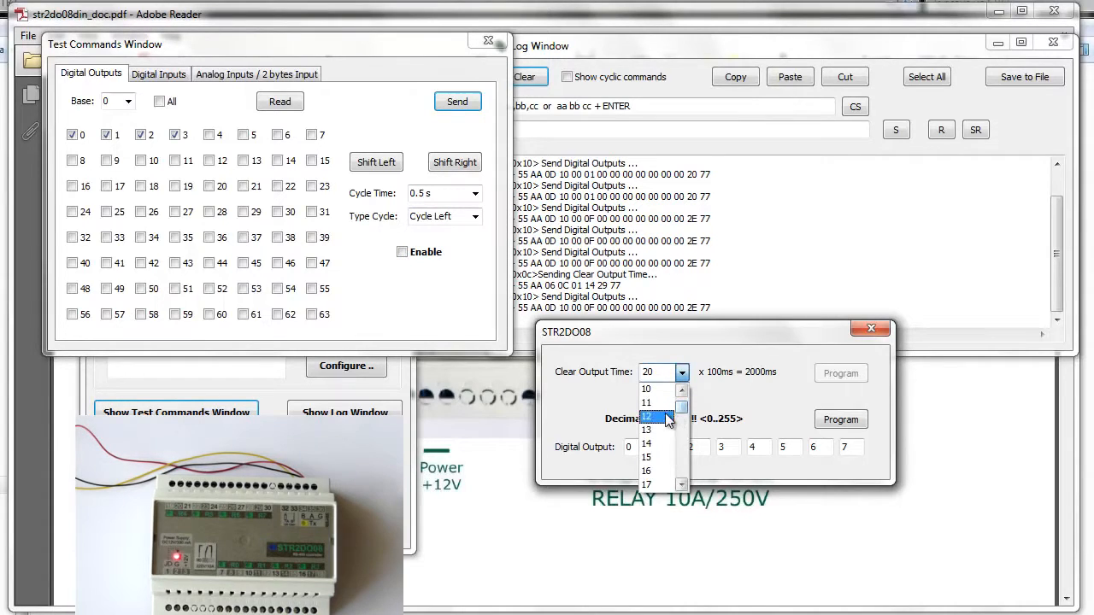
pyautogui.click(658, 457)
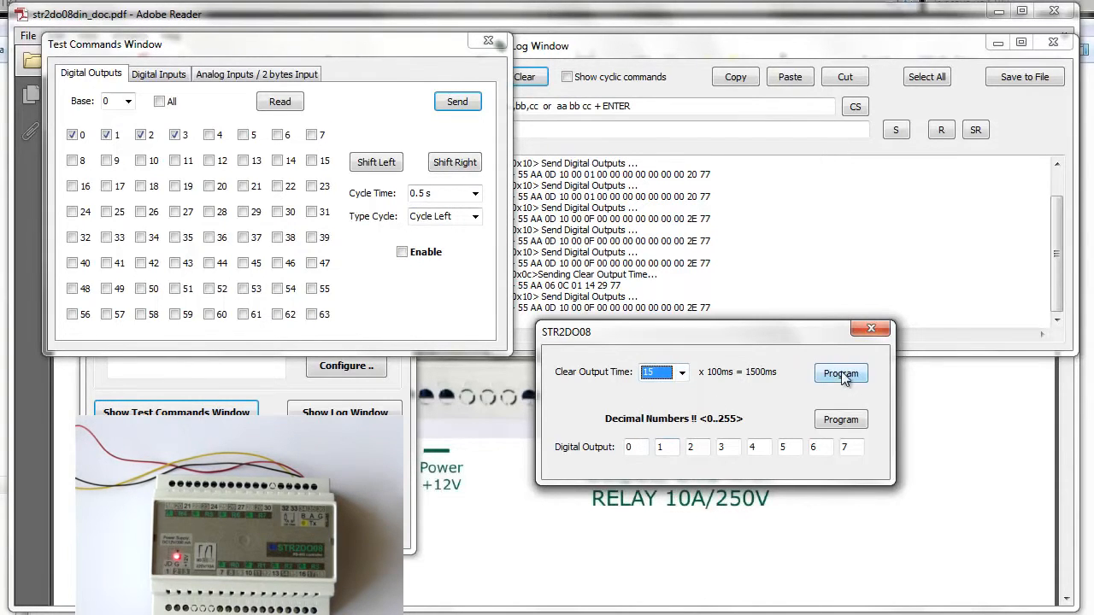
pyautogui.click(839, 374)
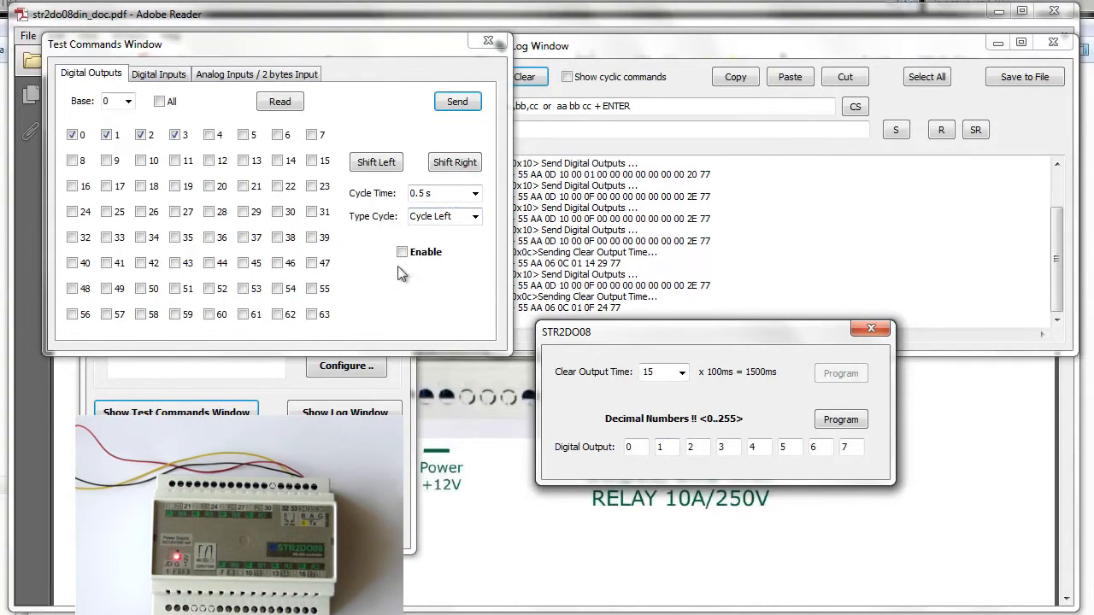
# Enable repeated sending of the outputs with the type Cycle and raise the cycle time to 2.0 s.
pyautogui.click(445, 218)
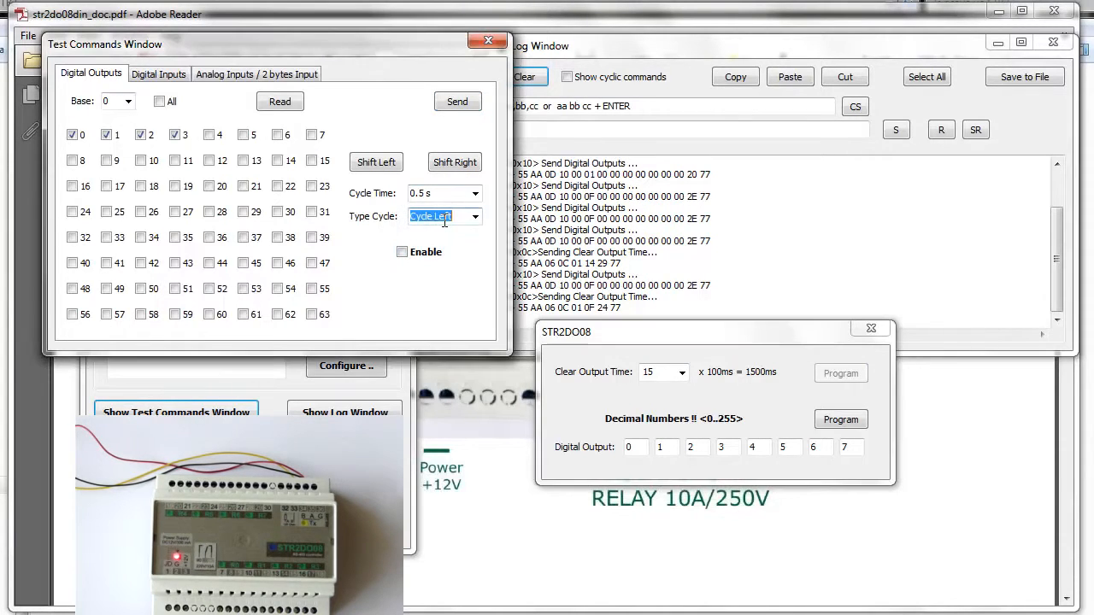
pyautogui.scroll(-1, 466, 229)
pyautogui.scroll(1, 467, 238)
pyautogui.click(403, 253)
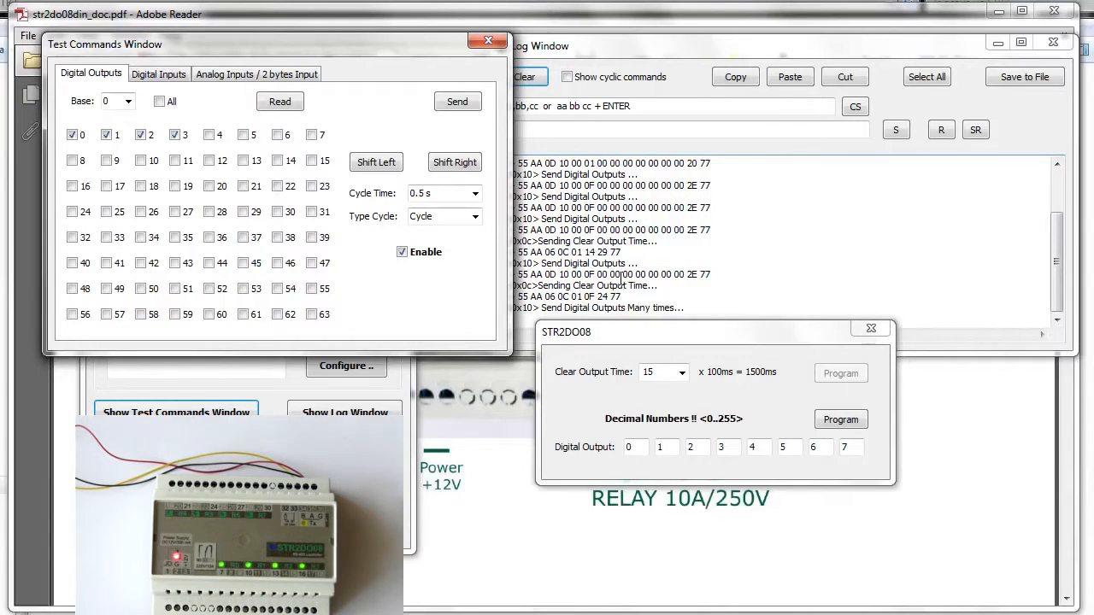
pyautogui.click(453, 194)
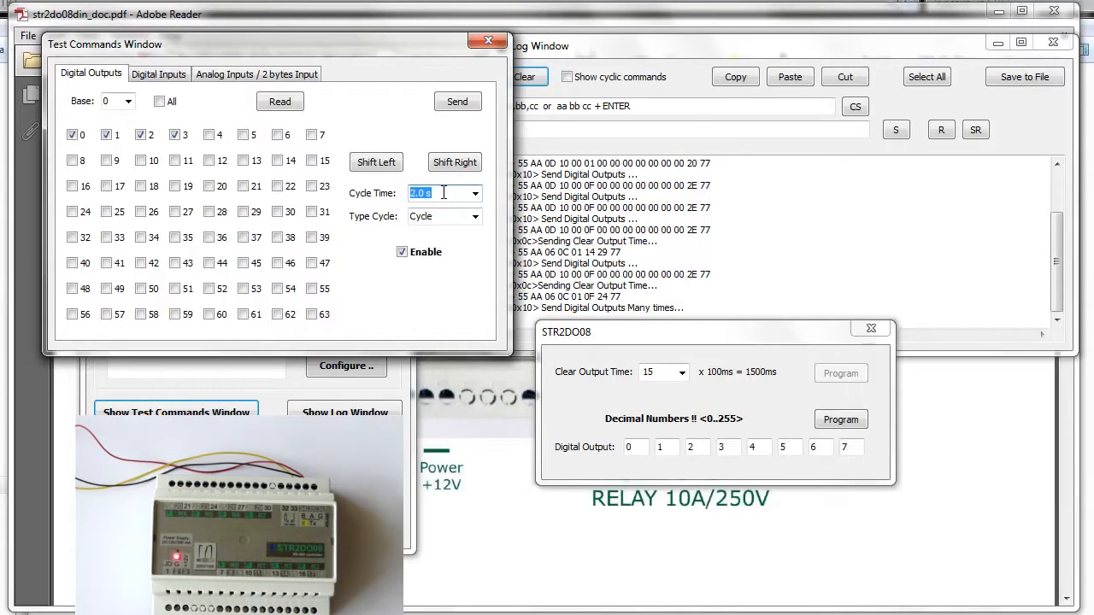
# Show the cyclic commands in the log and reduce the cycle time to 1.0 s.
pyautogui.click(566, 77)
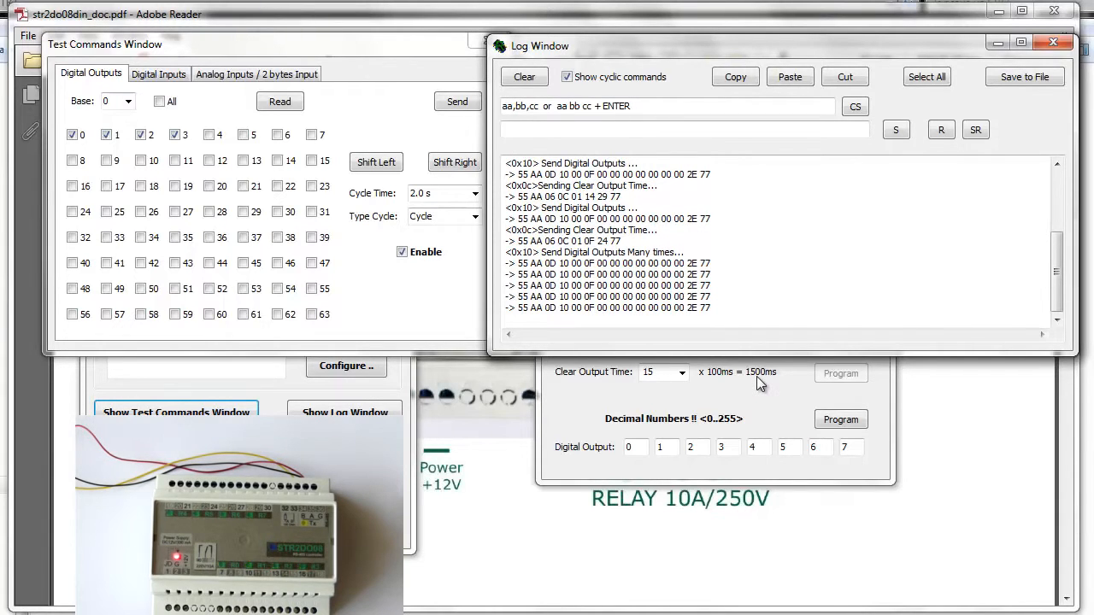
pyautogui.click(444, 193)
pyautogui.scroll(1, 445, 194)
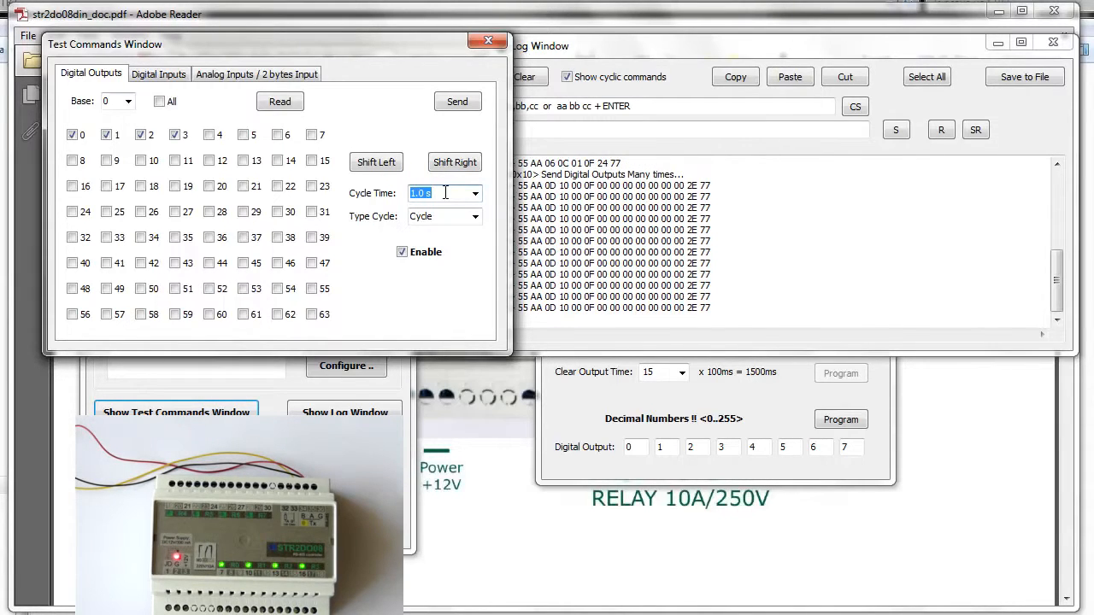
pyautogui.click(794, 407)
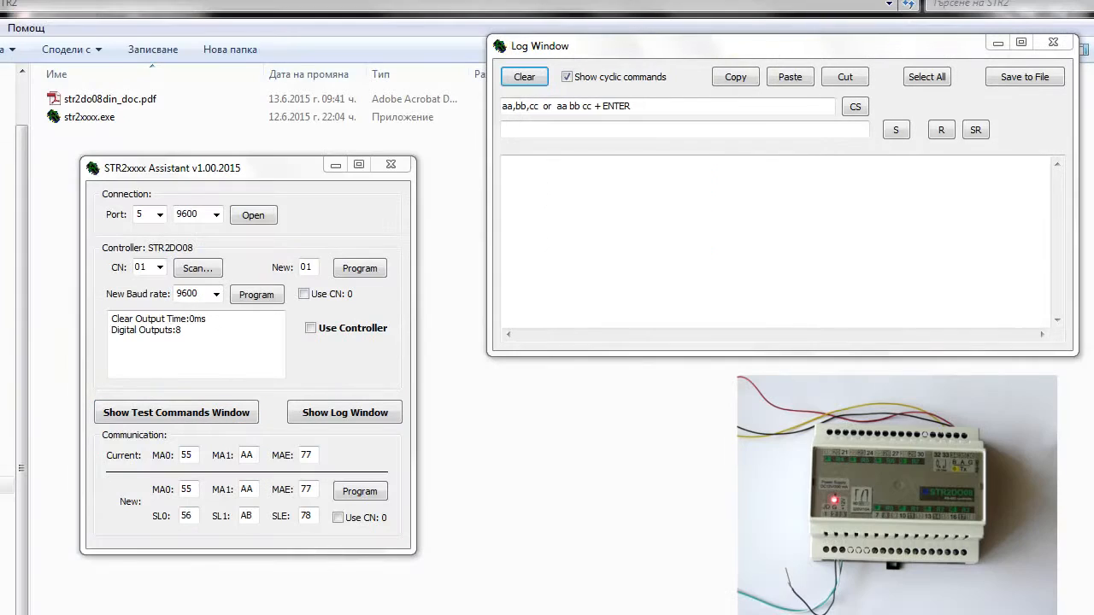
# Open port 5 at 9600 with the controller in use, and bring up its configuration and the test commands.
pyautogui.click(258, 215)
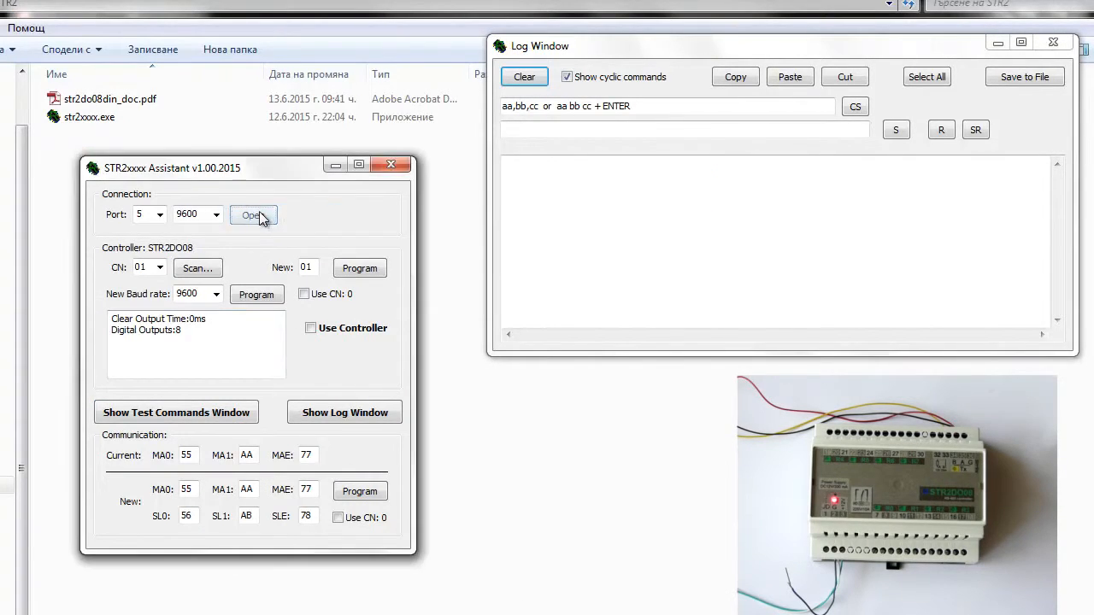
pyautogui.click(311, 327)
pyautogui.click(330, 369)
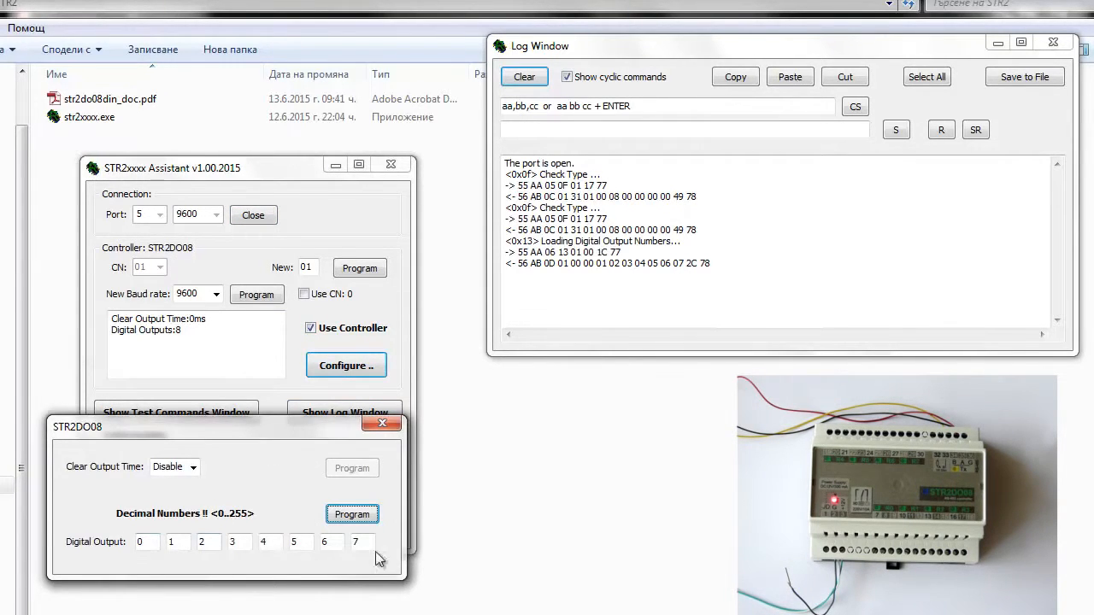
pyautogui.click(169, 408)
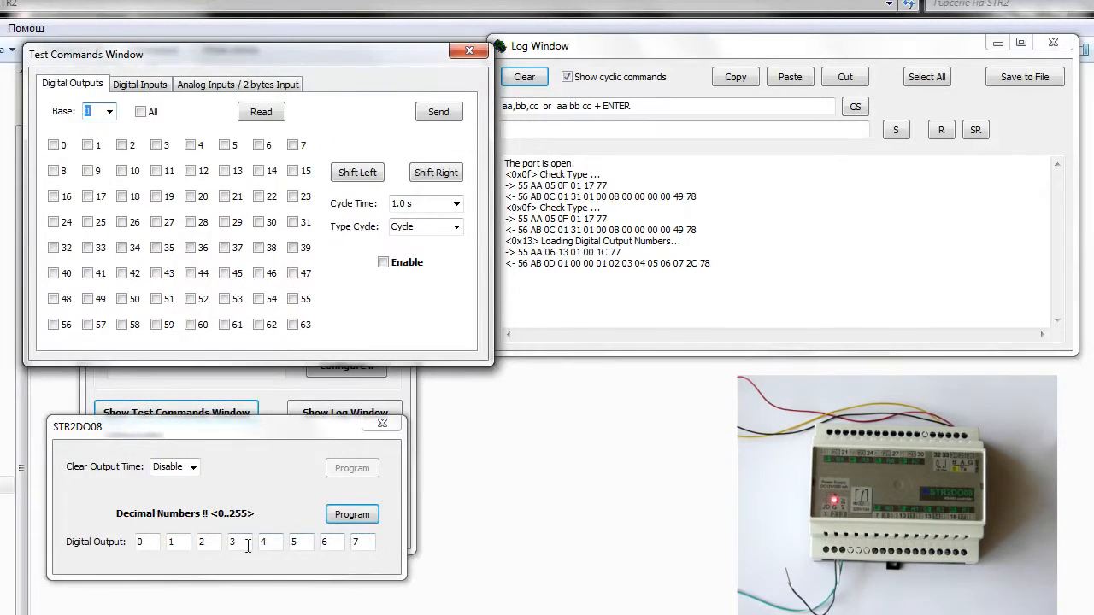
# Send the command with all digital outputs on, and send it again with all of them off.
pyautogui.click(53, 145)
pyautogui.click(88, 145)
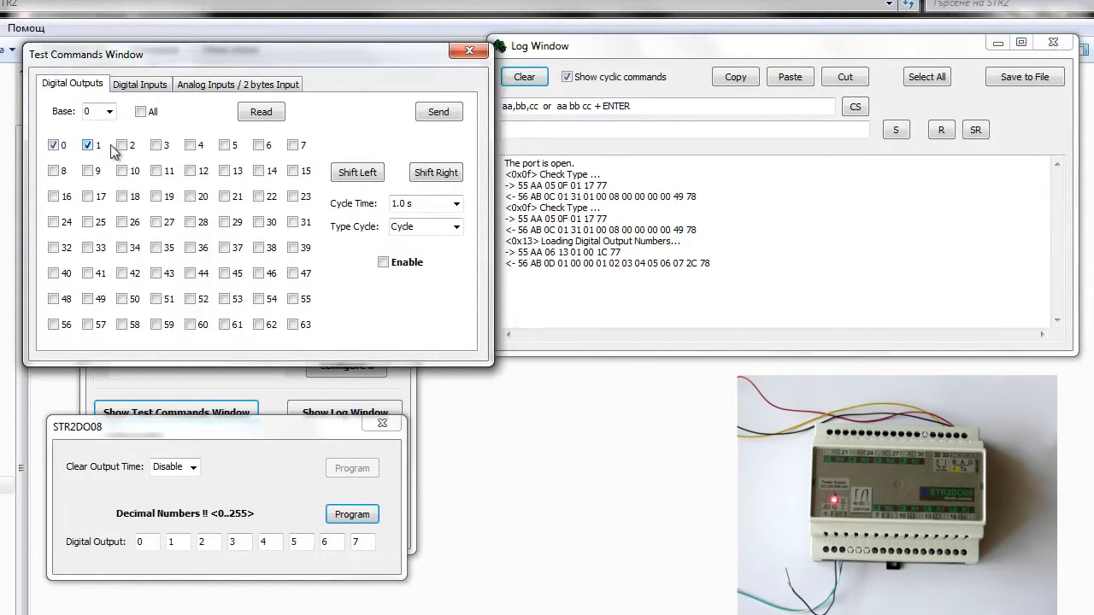
pyautogui.click(145, 113)
pyautogui.click(442, 114)
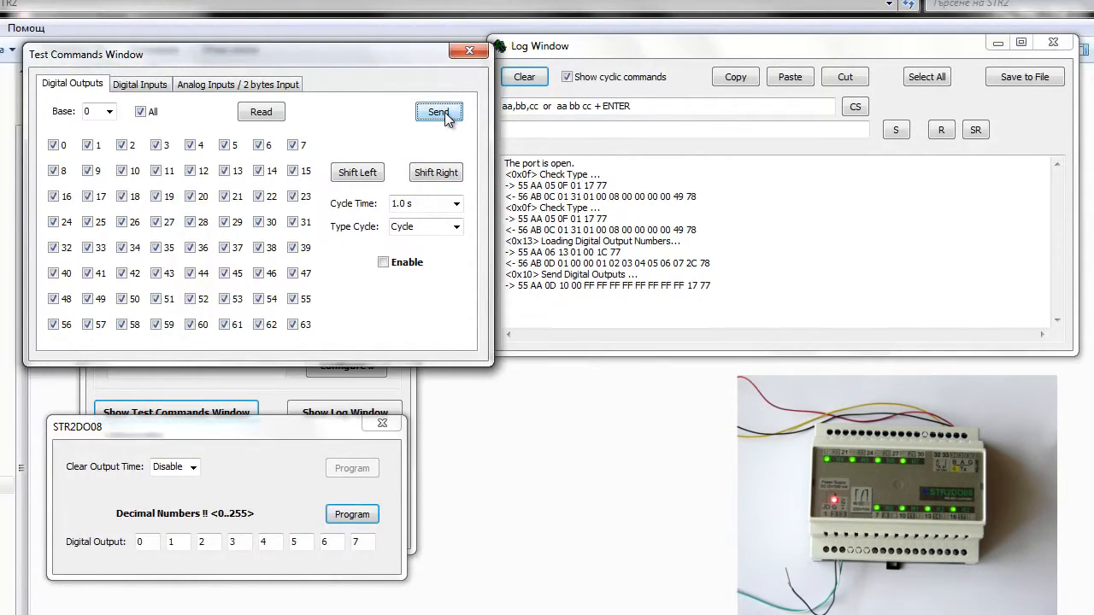
pyautogui.click(141, 112)
pyautogui.click(440, 114)
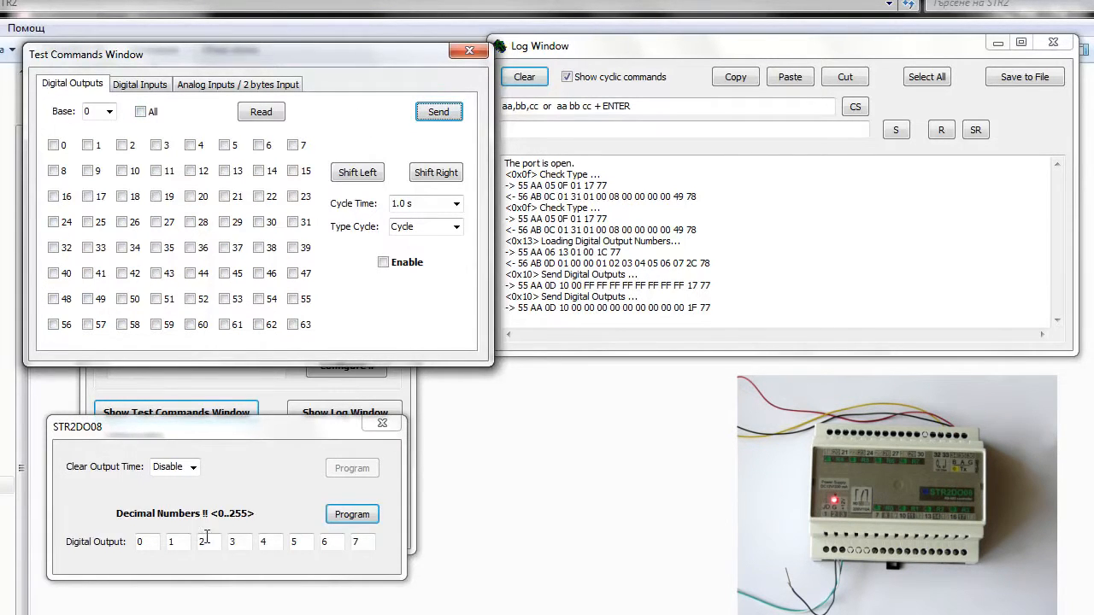
# Program the controller's third digital output number as 100 and its eighth as 200.
pyautogui.moveTo(209, 542); pyautogui.dragTo(180, 543)
pyautogui.write('100')
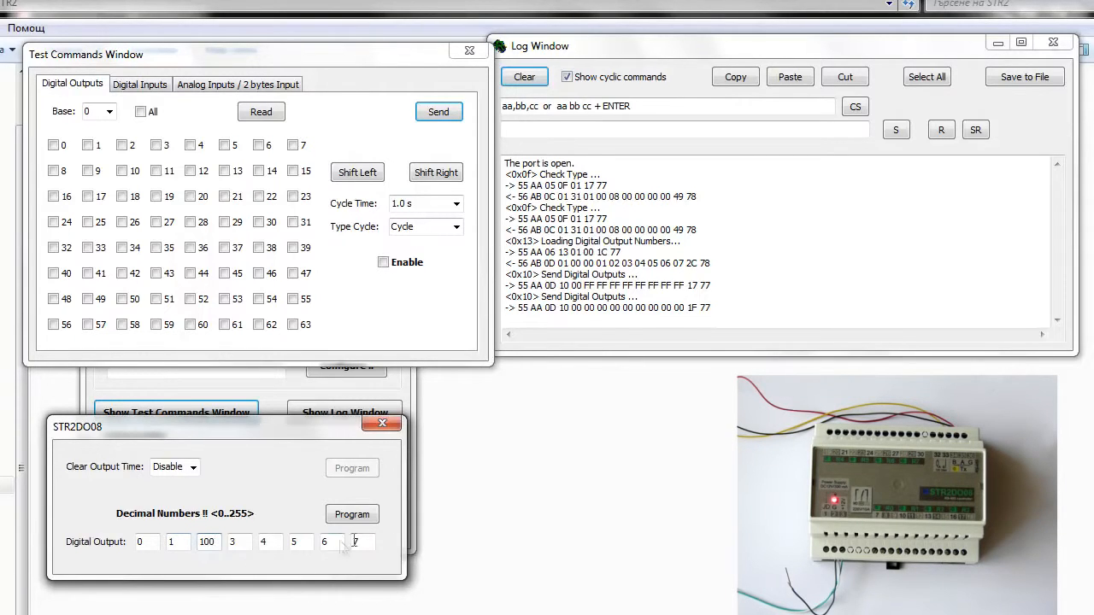
pyautogui.moveTo(373, 542); pyautogui.dragTo(329, 541)
pyautogui.write('200')
pyautogui.click(350, 516)
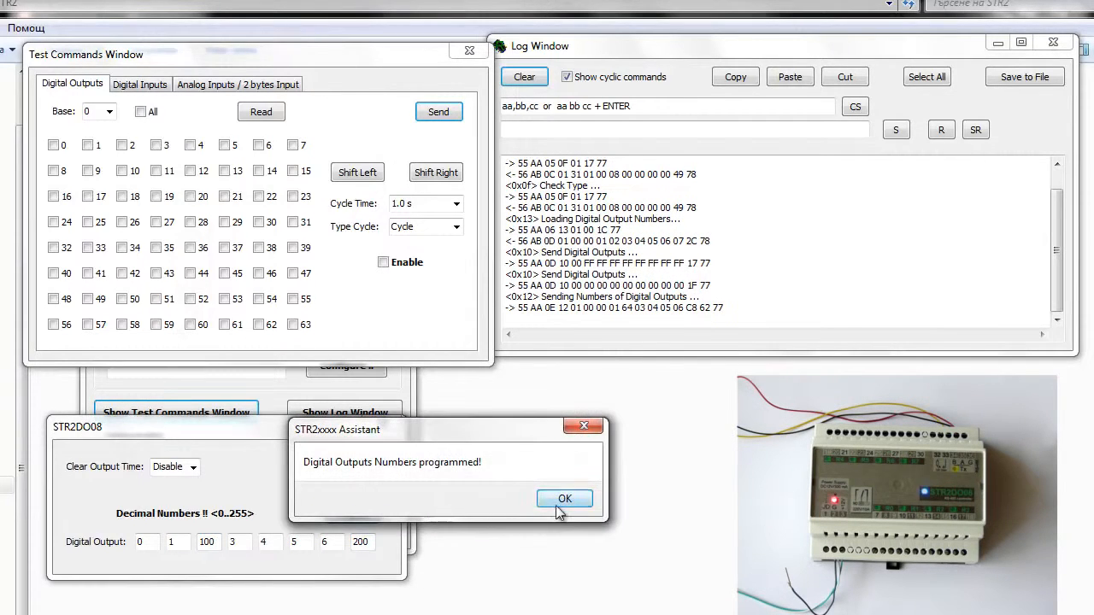
pyautogui.click(564, 499)
# Clear the log and test the new output numbering by sending all 64 outputs on and back off.
pyautogui.click(141, 112)
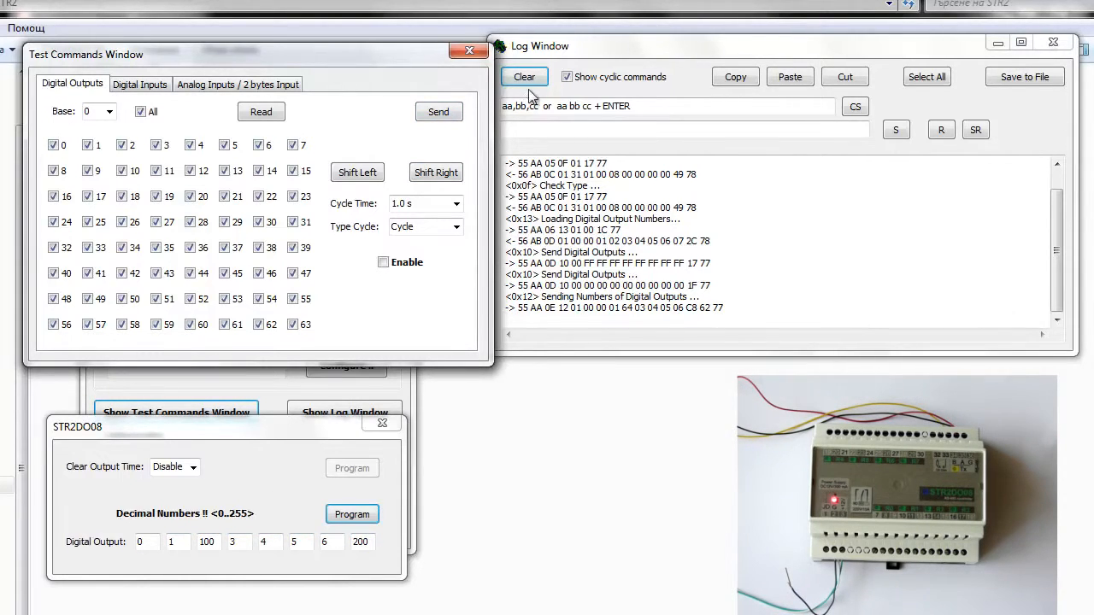
pyautogui.click(437, 118)
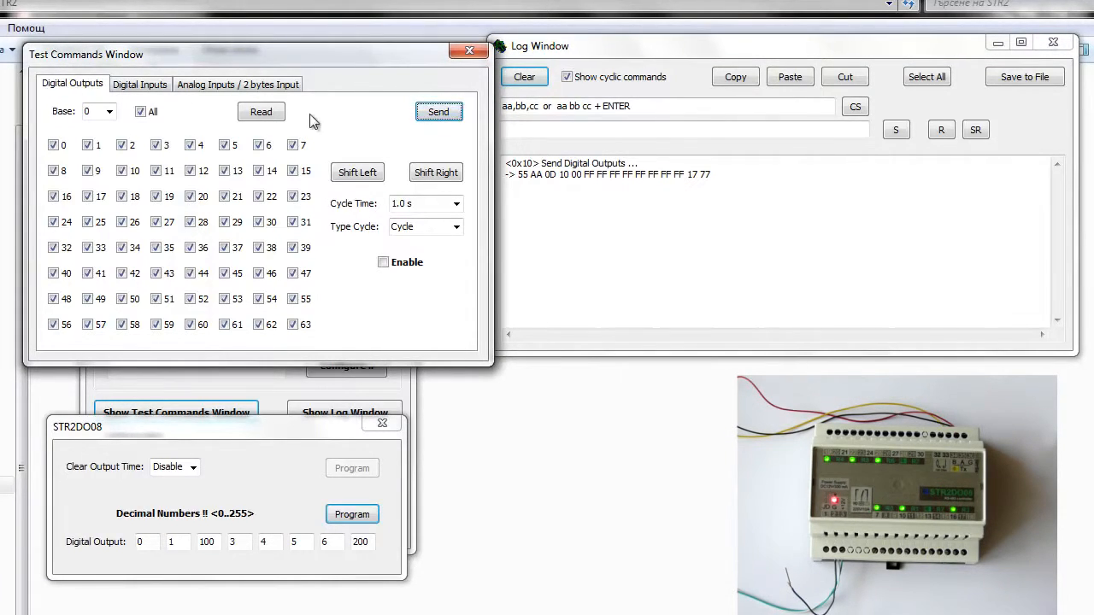
pyautogui.click(140, 112)
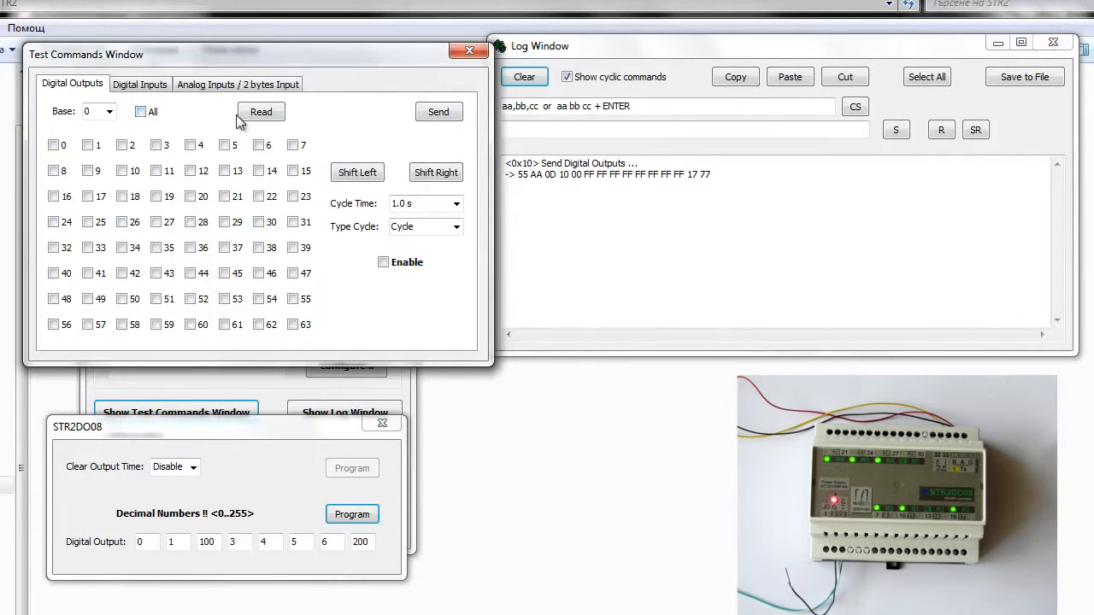
pyautogui.click(435, 115)
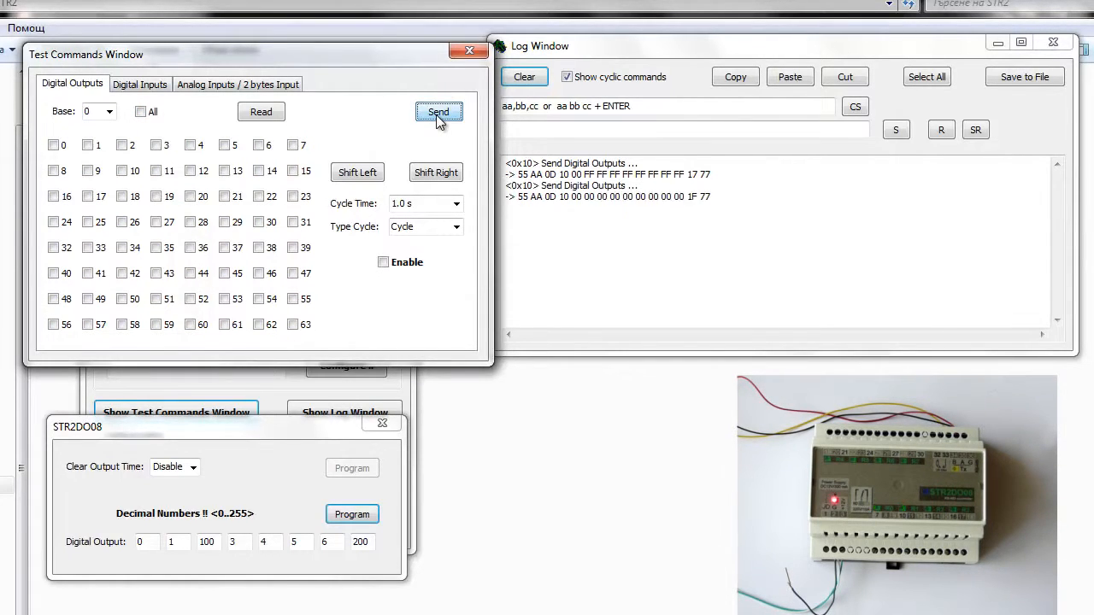
# Switch the digital outputs to base 1 and send them all on except output 100.
pyautogui.click(106, 112)
pyautogui.click(96, 128)
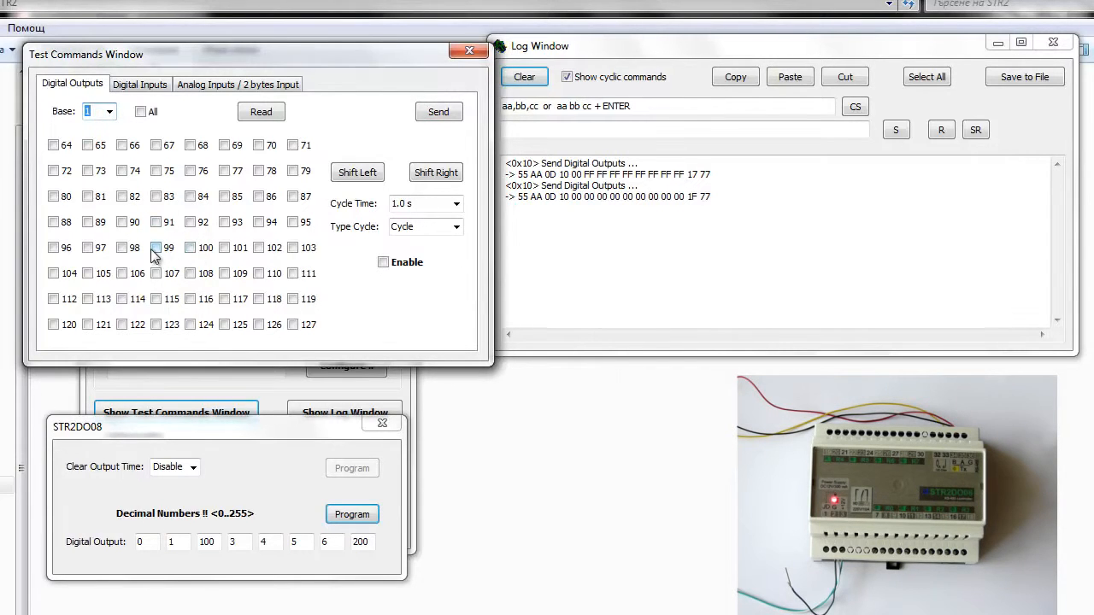
pyautogui.click(140, 112)
pyautogui.click(194, 250)
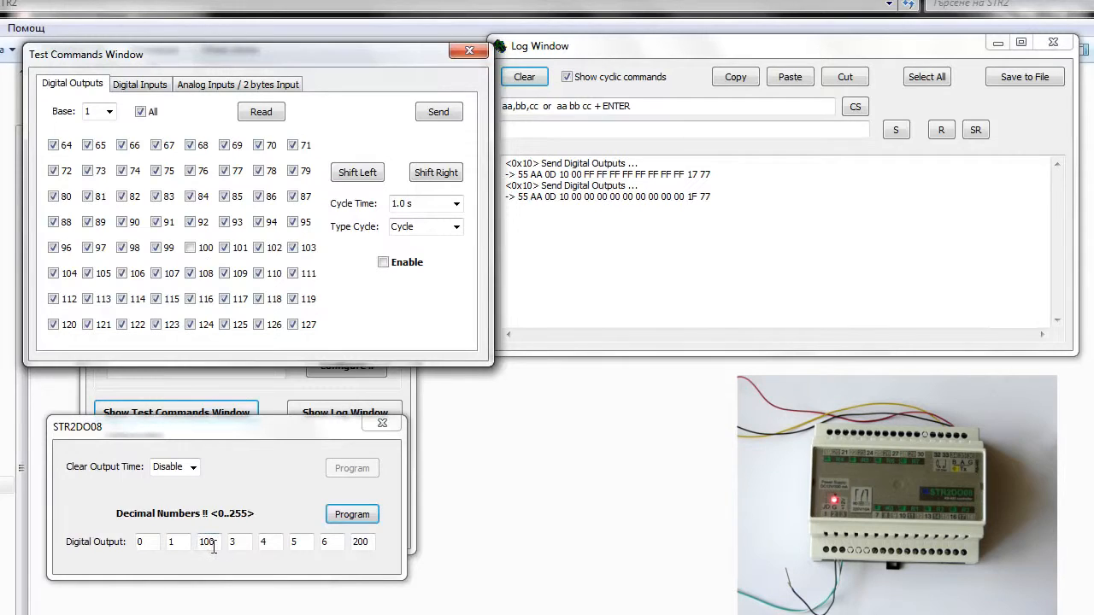
pyautogui.click(435, 124)
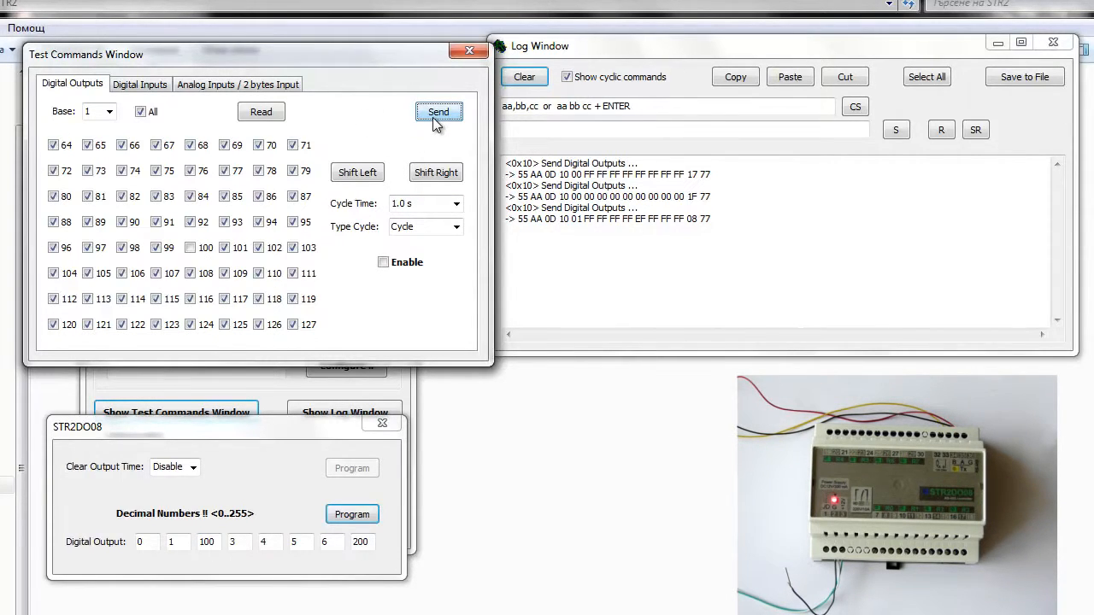
# Clear all base 1 outputs, enable only output 100, and send the command.
pyautogui.click(141, 112)
pyautogui.click(190, 249)
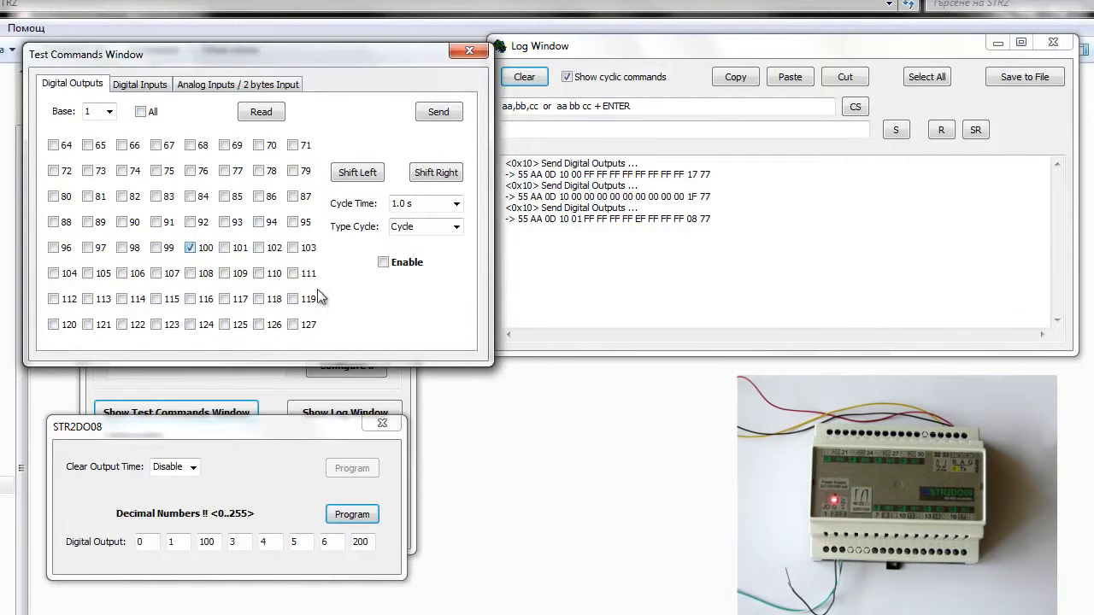
pyautogui.click(437, 114)
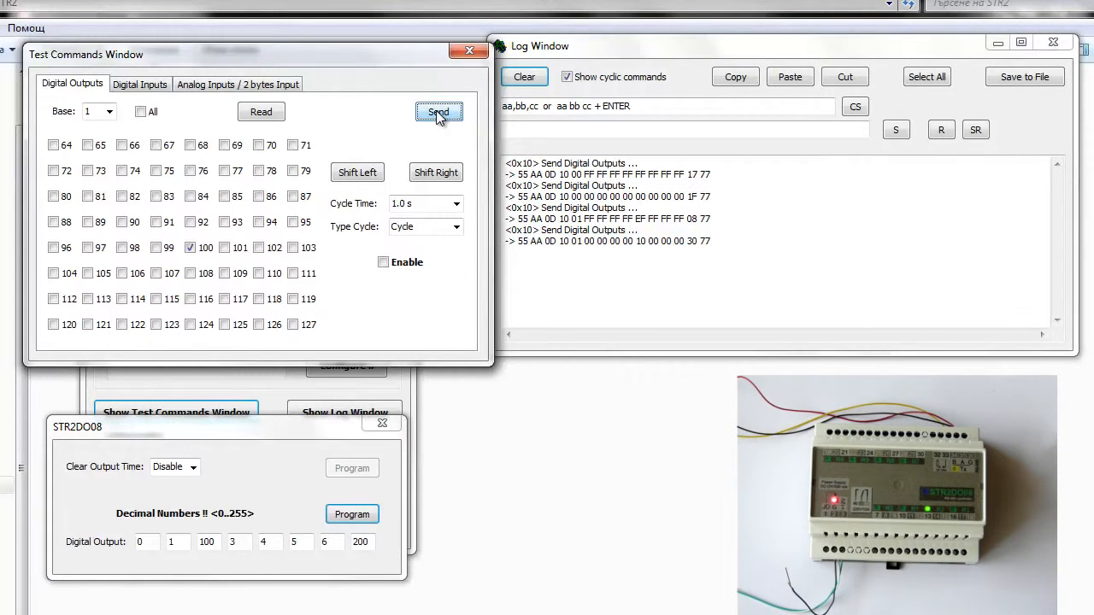
# Switch the digital outputs to base 3 and send the command with only output 200 on.
pyautogui.click(106, 112)
pyautogui.scroll(-1, 100, 111)
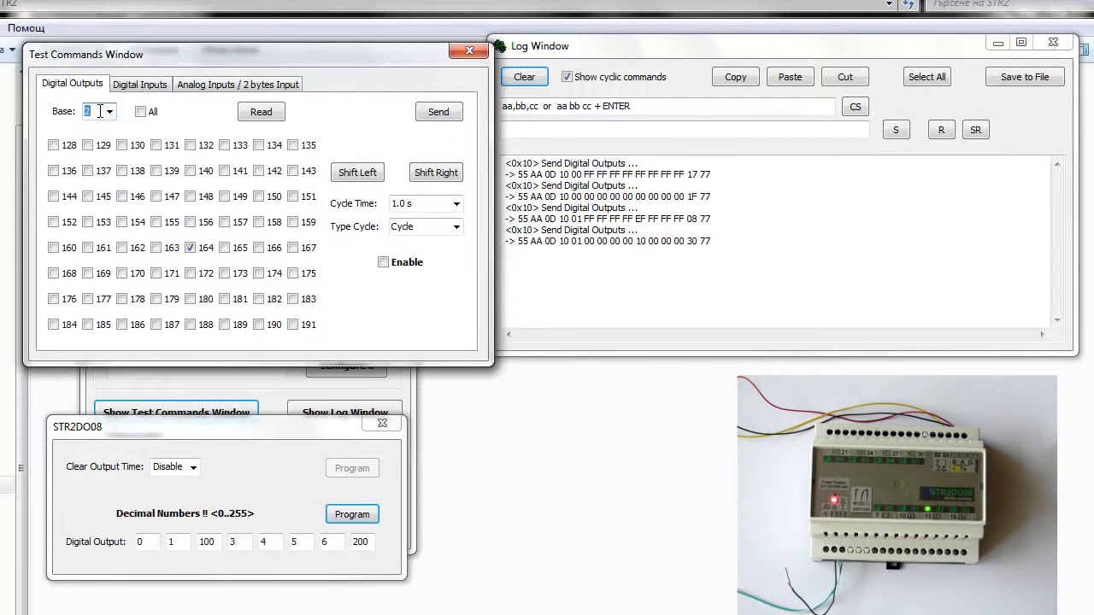
pyautogui.scroll(-1, 100, 112)
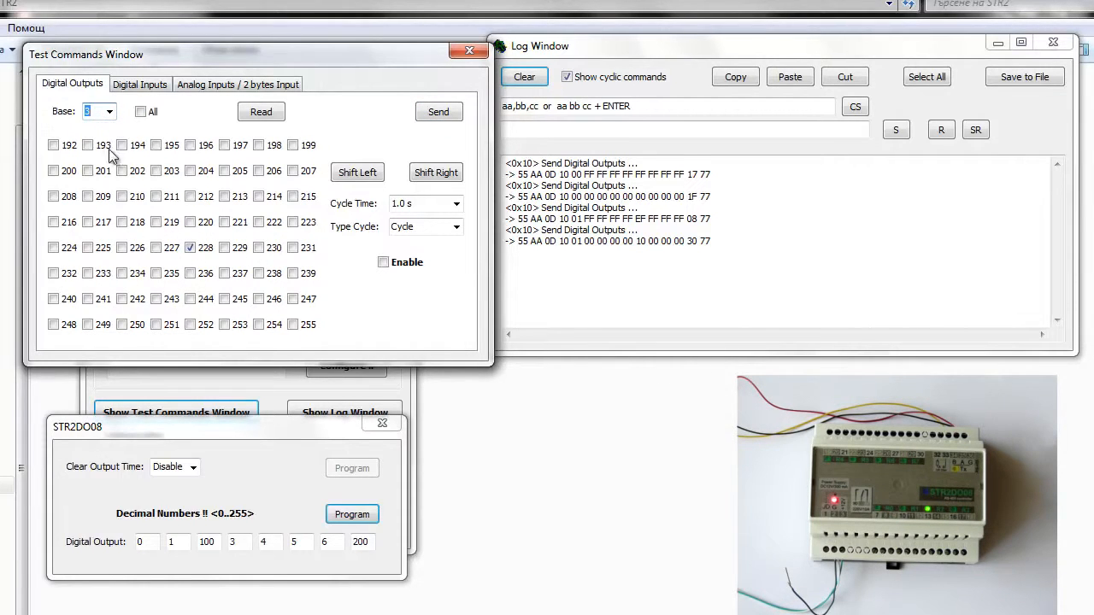
pyautogui.click(190, 248)
pyautogui.click(53, 171)
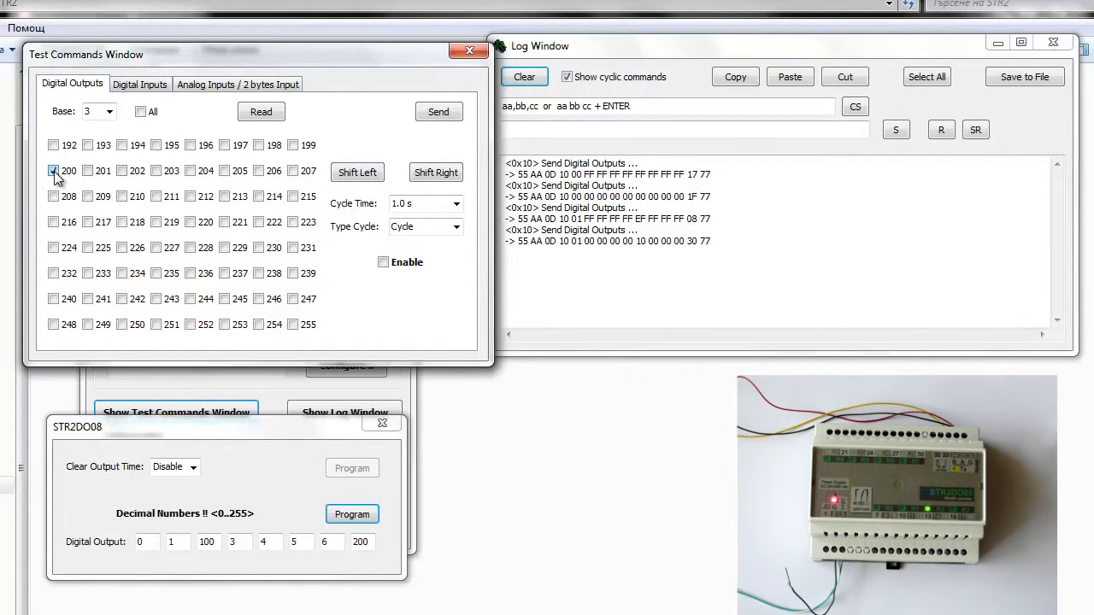
pyautogui.click(446, 117)
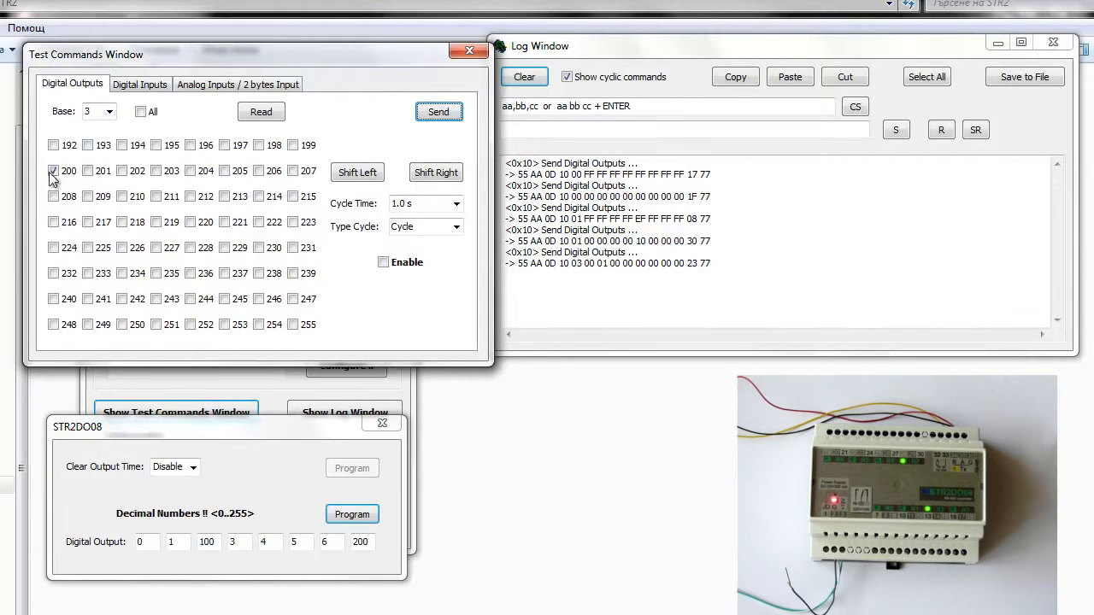
# Read the digital output status at base 0 after ticking all outputs, and highlight the programmed numbers 100 and 200 for comparison.
pyautogui.click(109, 112)
pyautogui.click(101, 128)
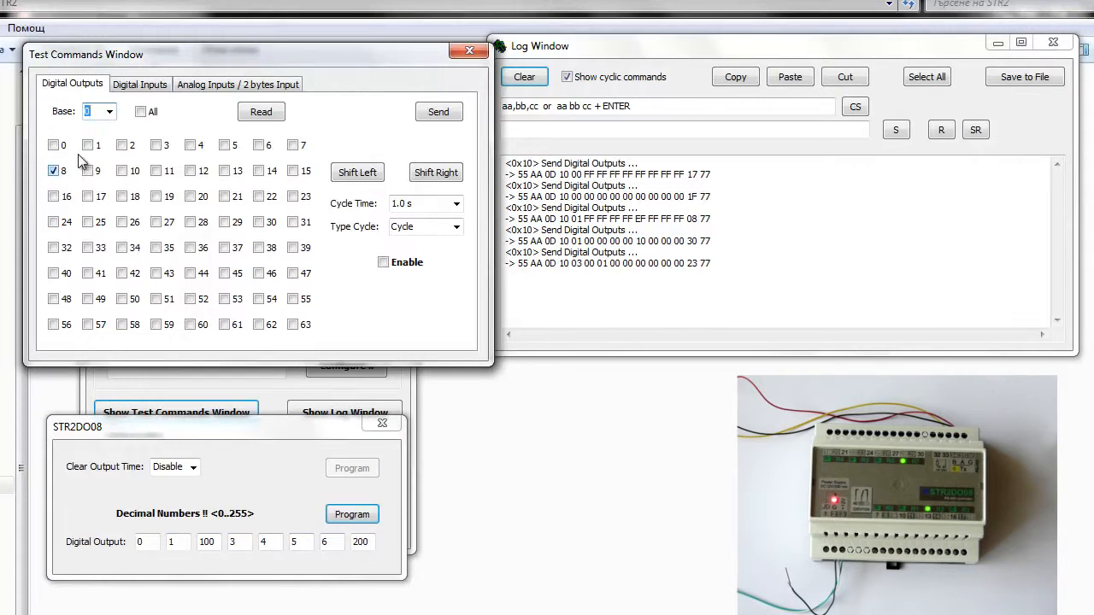
pyautogui.click(141, 111)
pyautogui.click(261, 115)
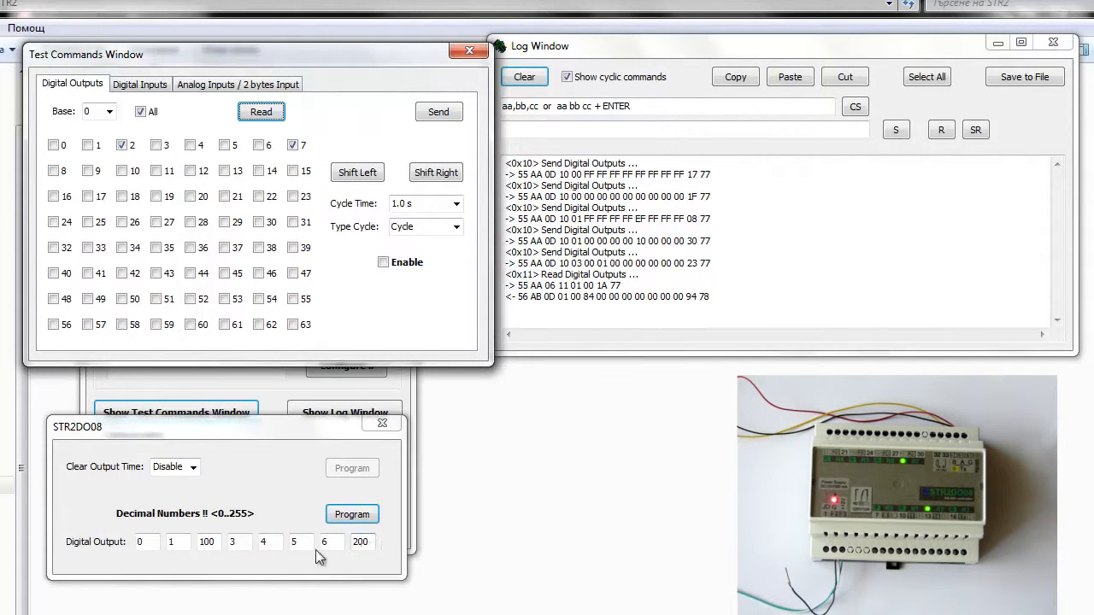
pyautogui.click(214, 544)
pyautogui.moveTo(214, 544); pyautogui.dragTo(202, 545)
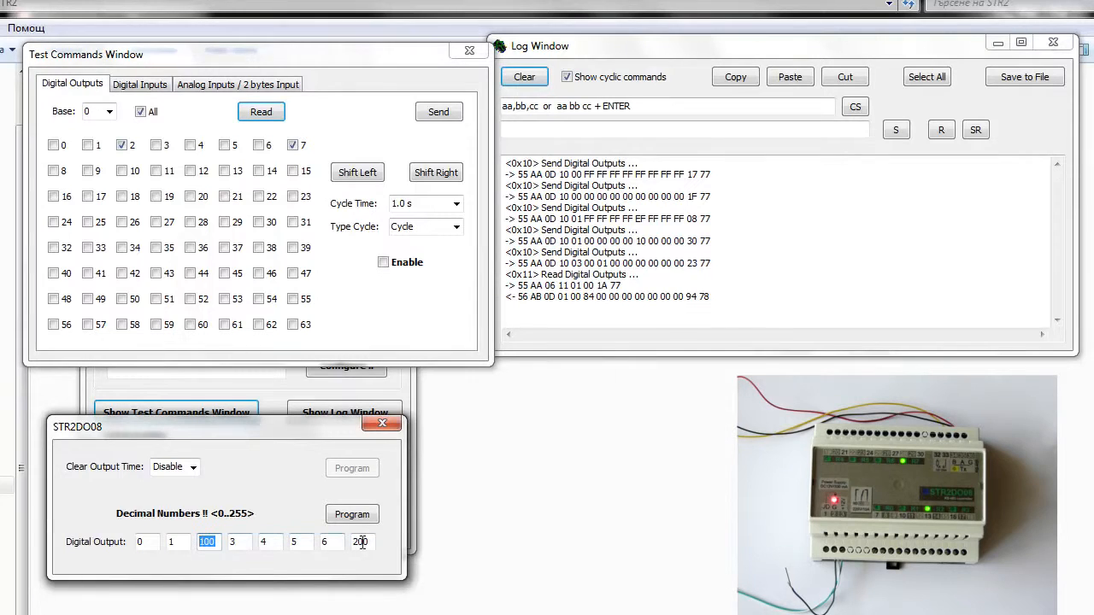
pyautogui.moveTo(374, 547); pyautogui.dragTo(358, 550)
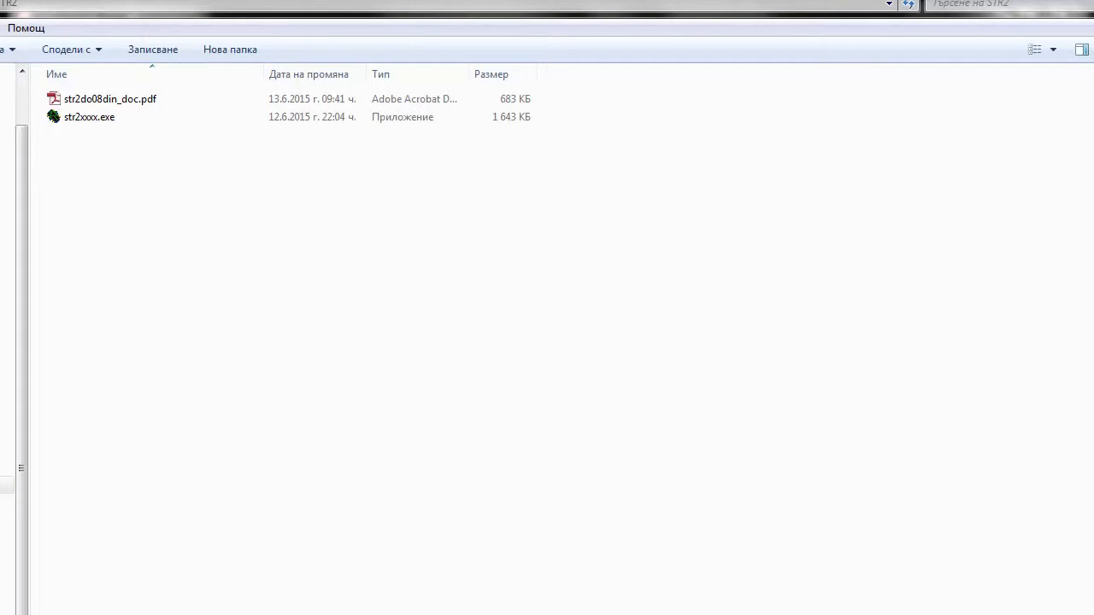
# Start str2xxxx.exe, open port 5 at 9600, and program the controller in use with the new number 1.
pyautogui.doubleClick(89, 117)
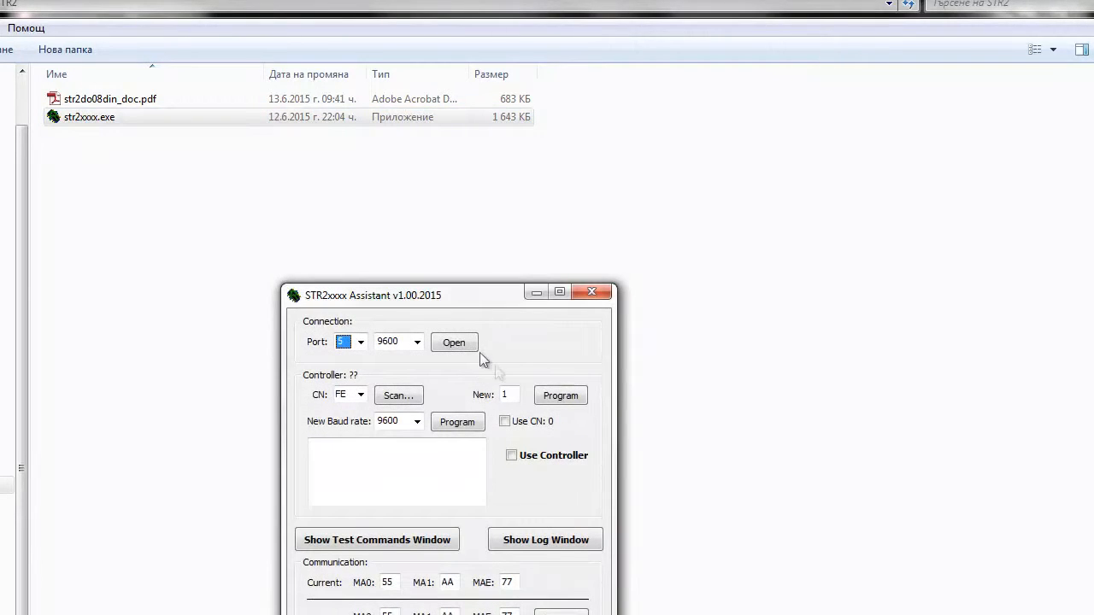
pyautogui.click(456, 342)
pyautogui.click(557, 395)
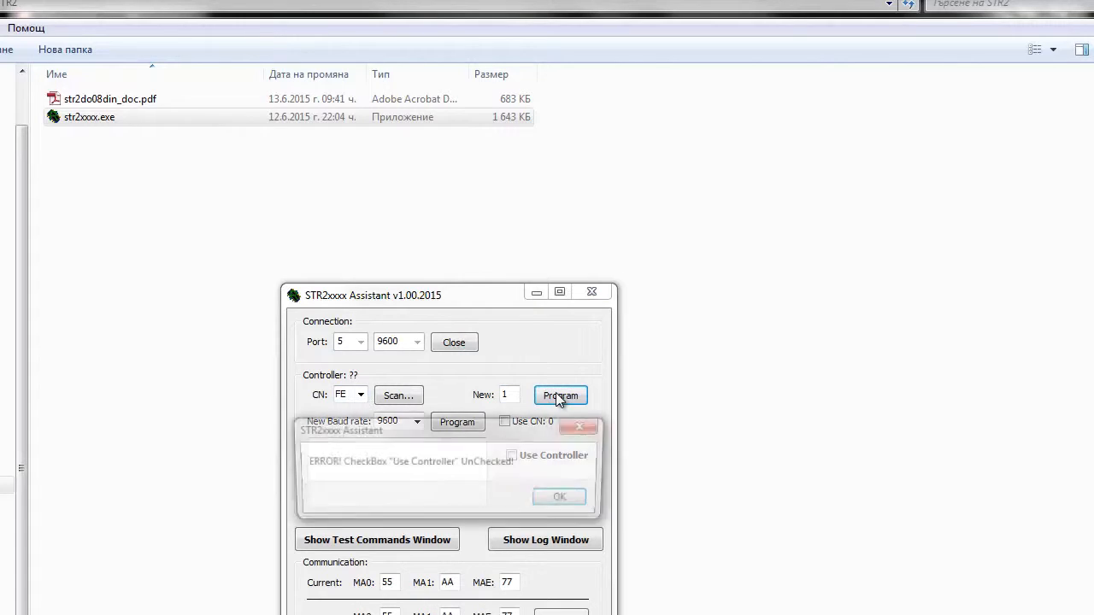
pyautogui.click(550, 499)
pyautogui.click(512, 455)
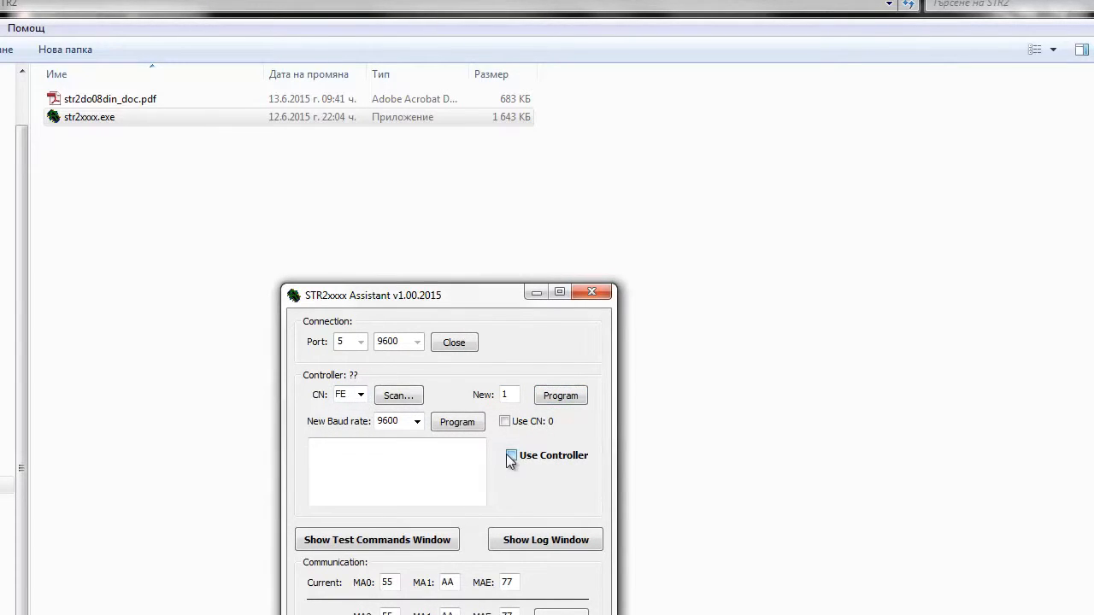
pyautogui.click(555, 397)
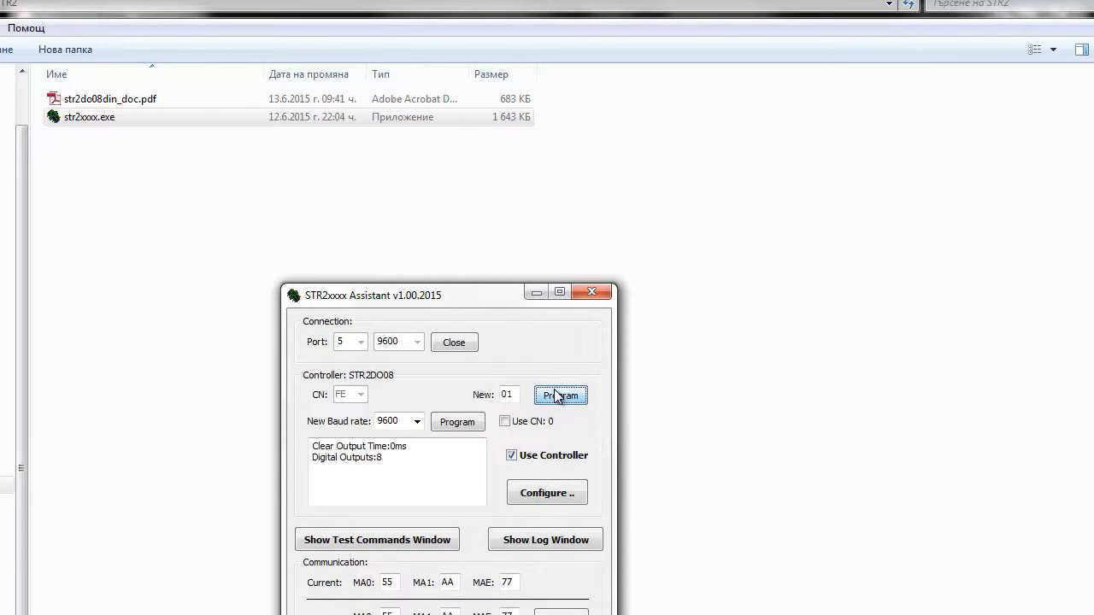
# Program the controller's Clear Output Time as 3 x 100 ms in its configuration.
pyautogui.click(546, 491)
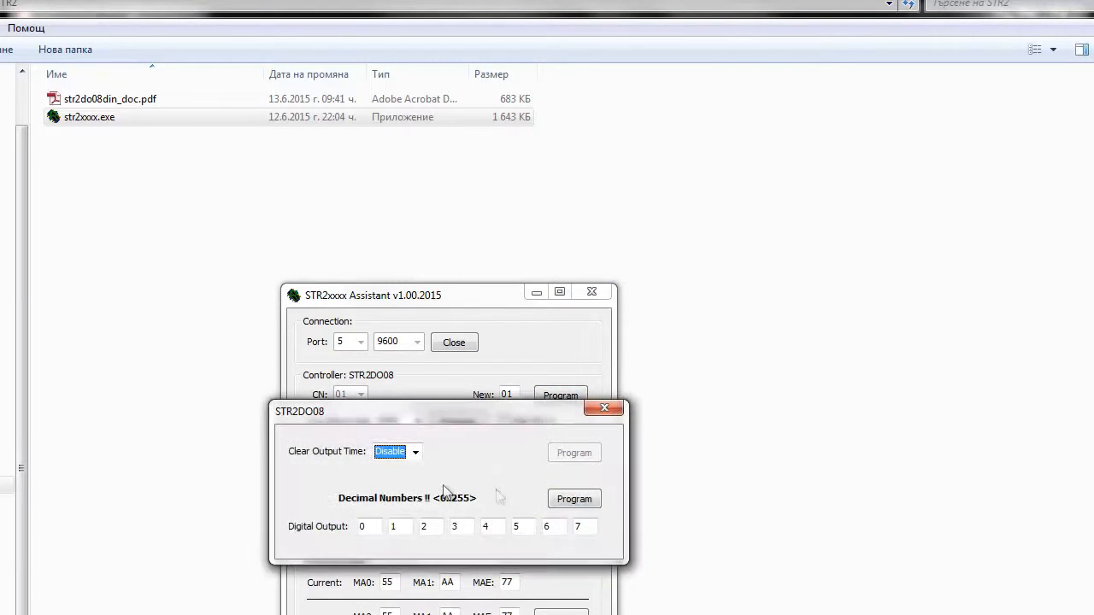
pyautogui.click(366, 527)
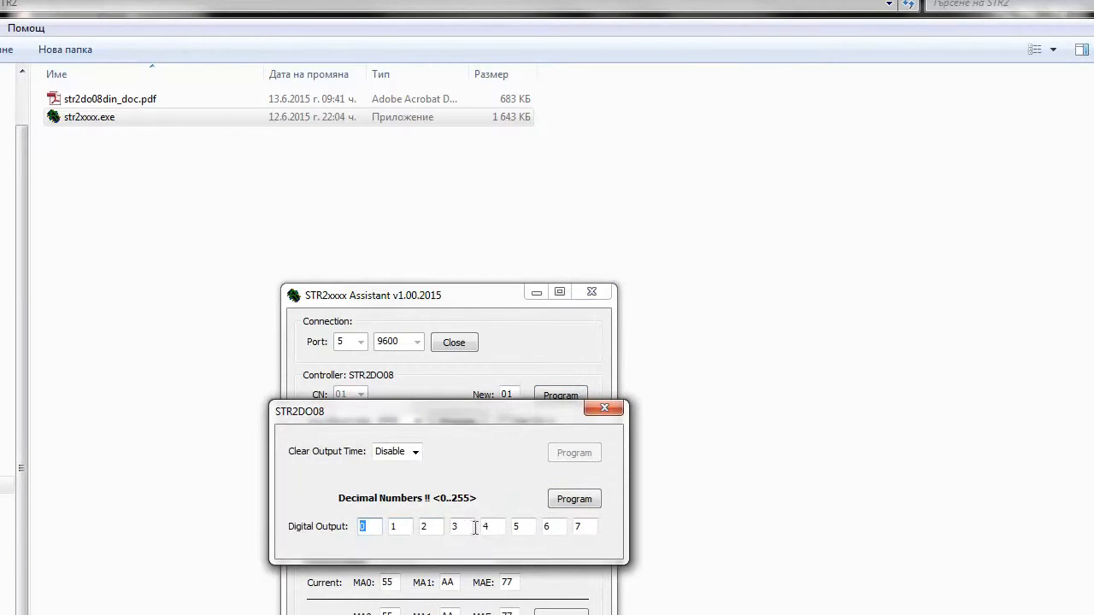
pyautogui.click(416, 453)
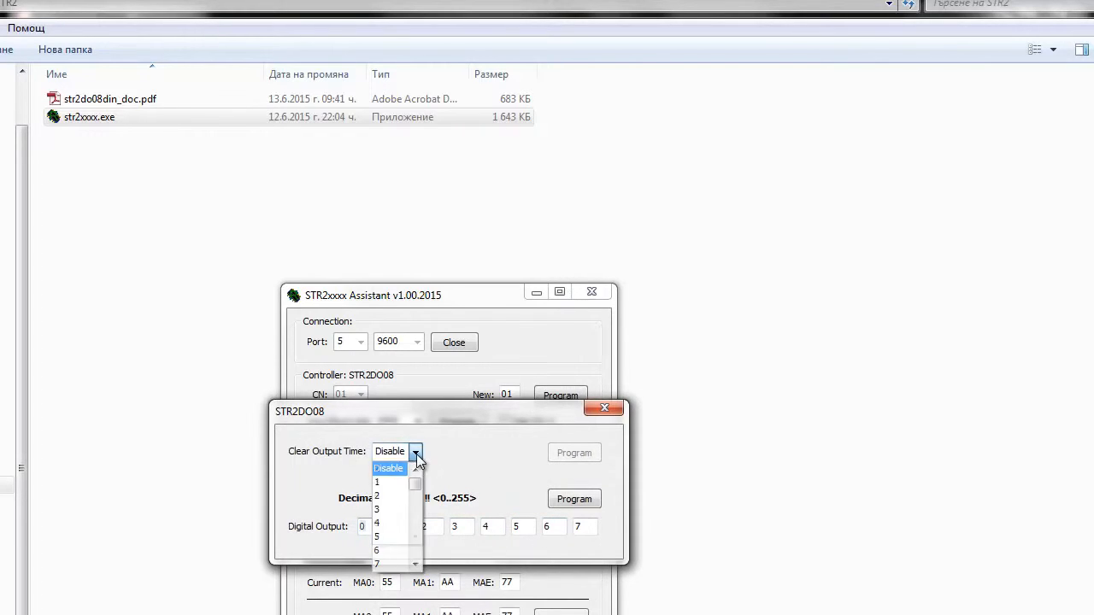
pyautogui.click(389, 509)
pyautogui.click(570, 452)
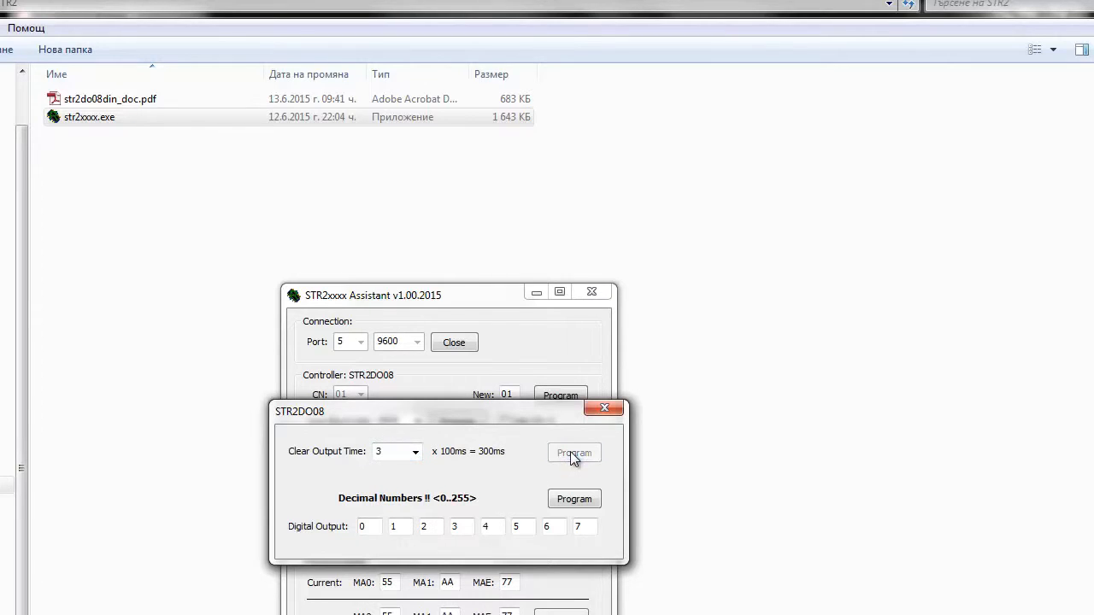
# Program the digital output numbers 0 to 7, close the configuration, and take the controller out of use.
pyautogui.click(588, 498)
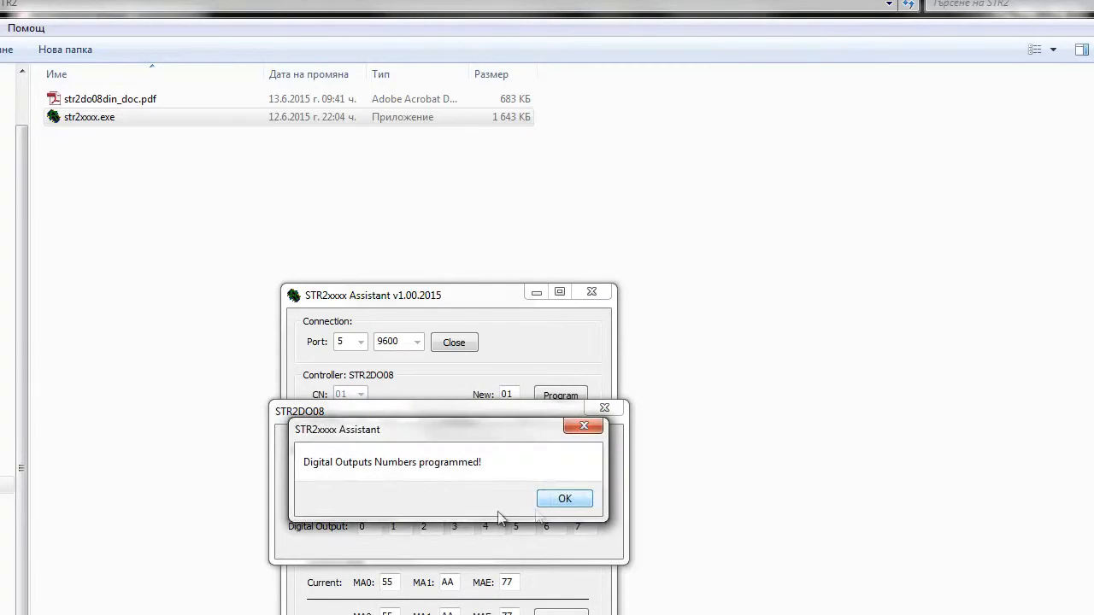
pyautogui.click(561, 499)
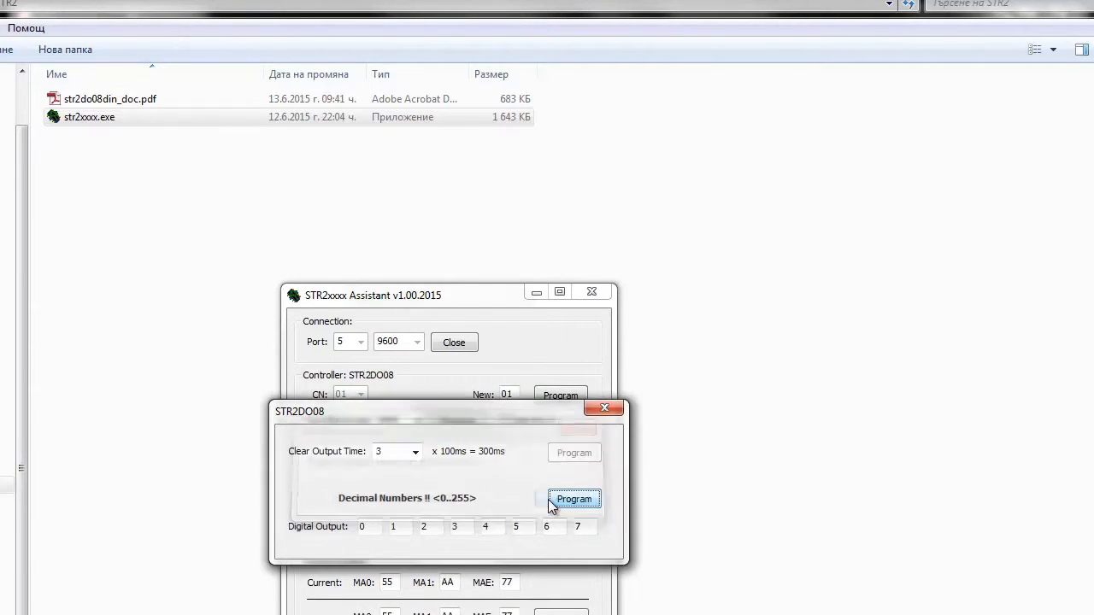
pyautogui.click(606, 408)
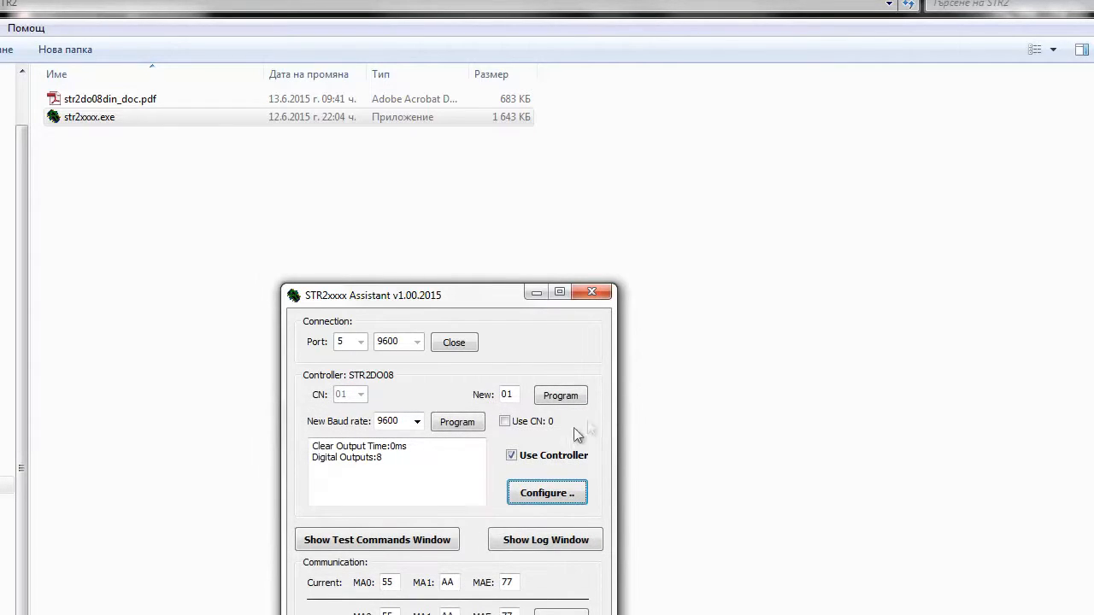
pyautogui.click(553, 455)
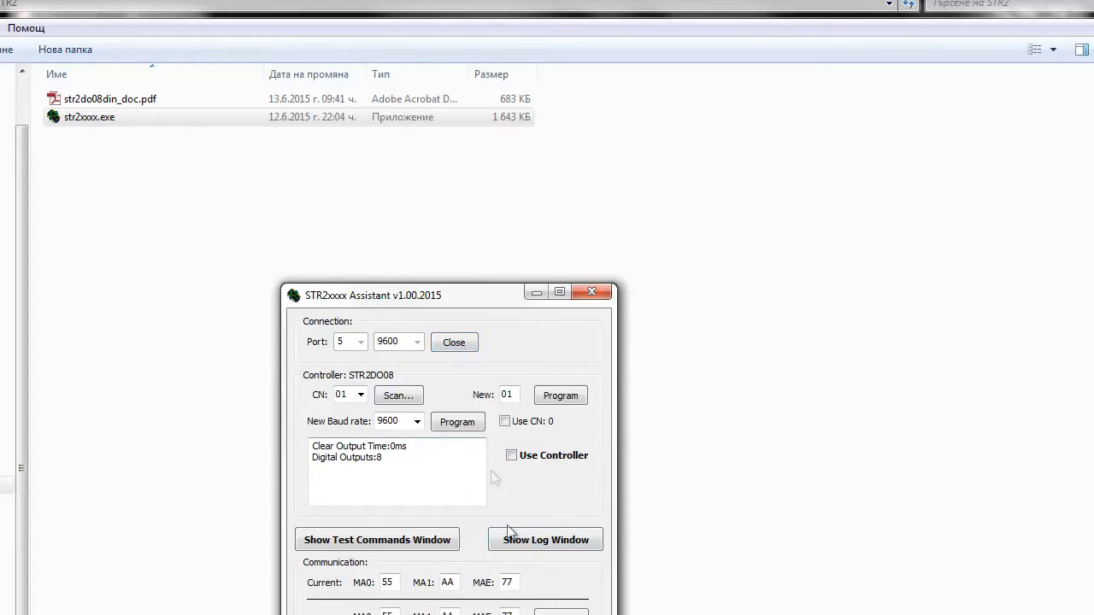
# Show the communication log and enter sample command bytes as 1,1,1, and again as 1 1 1 to demonstrate both separator formats.
pyautogui.click(535, 545)
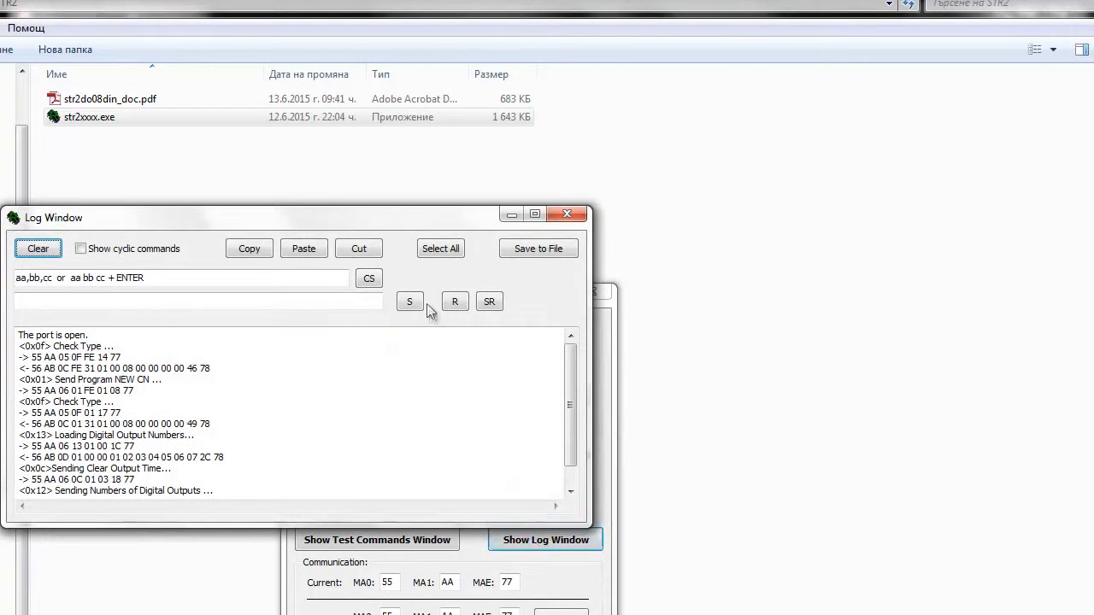
pyautogui.moveTo(419, 231); pyautogui.dragTo(569, 274)
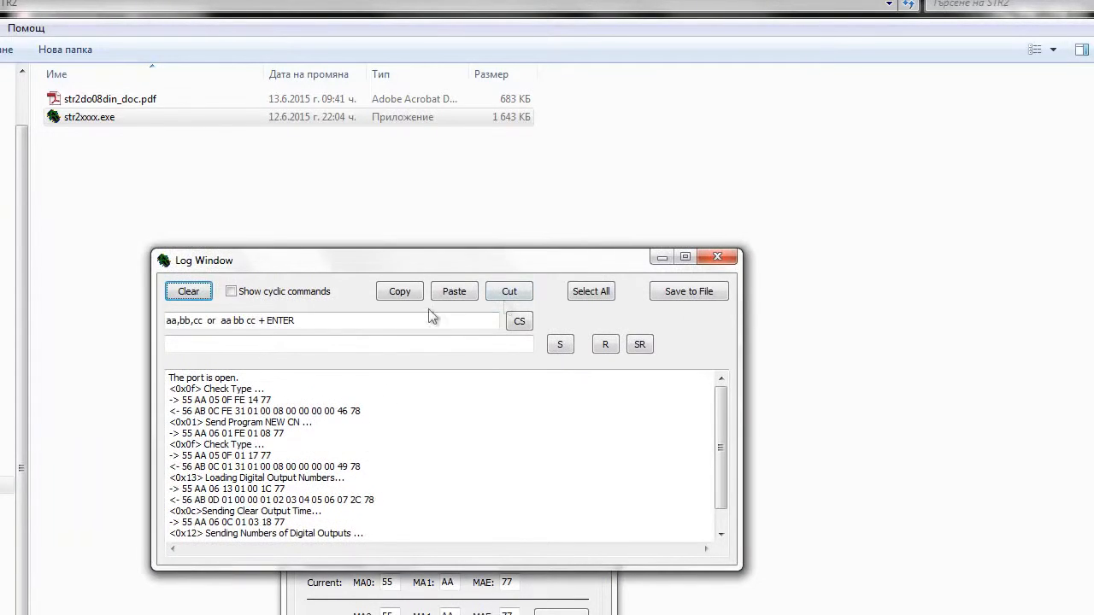
pyautogui.moveTo(304, 322); pyautogui.dragTo(154, 323)
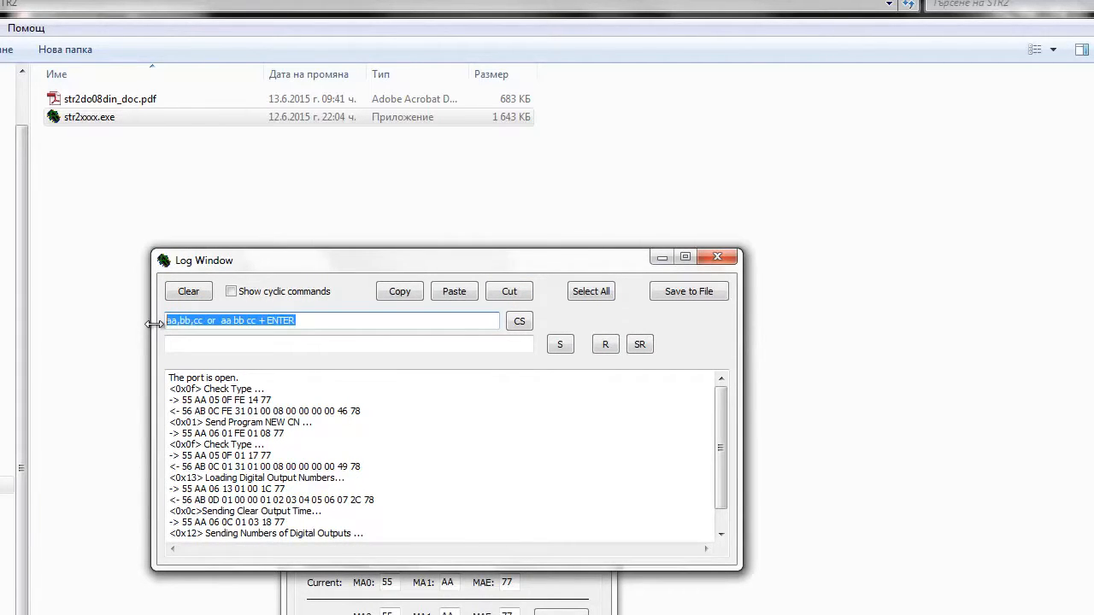
pyautogui.write('1,1,1,')
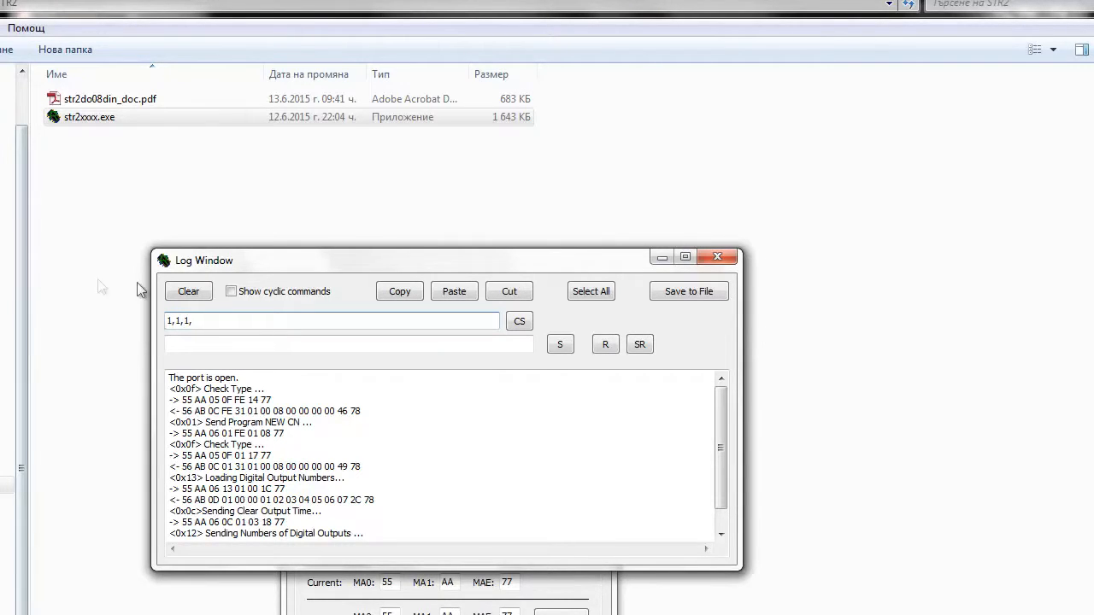
pyautogui.moveTo(210, 319); pyautogui.dragTo(94, 325)
pyautogui.write('1 1 1')
pyautogui.moveTo(208, 320); pyautogui.dragTo(118, 329)
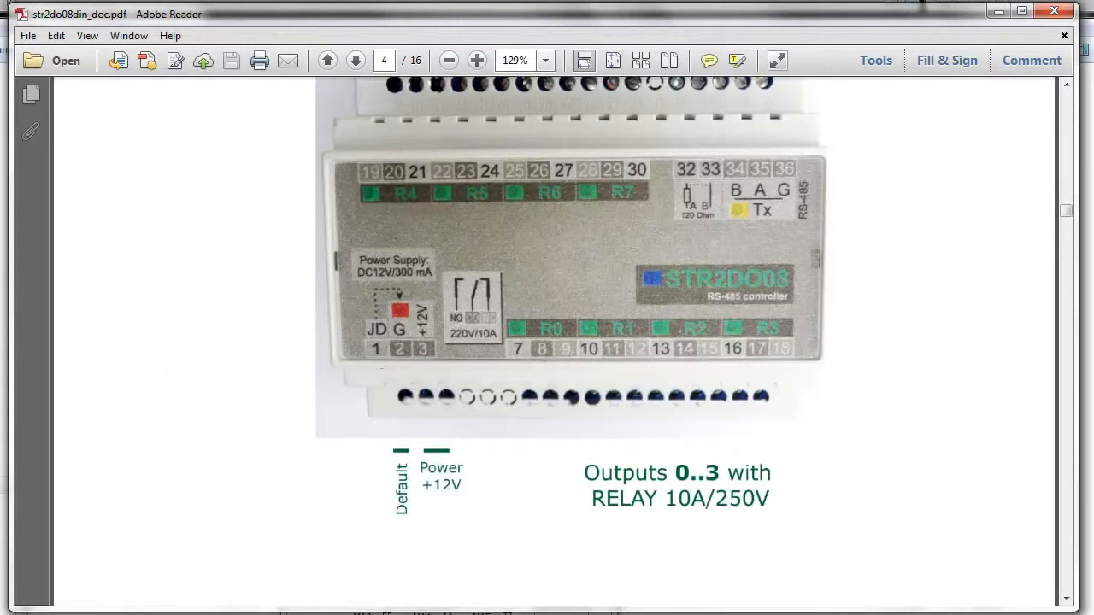
# Switch to str2do08din_doc.pdf in Adobe Reader and examine the Commands list and command format on pages 9 and 10 in two-page view.
pyautogui.scroll(-1, 545, 238)
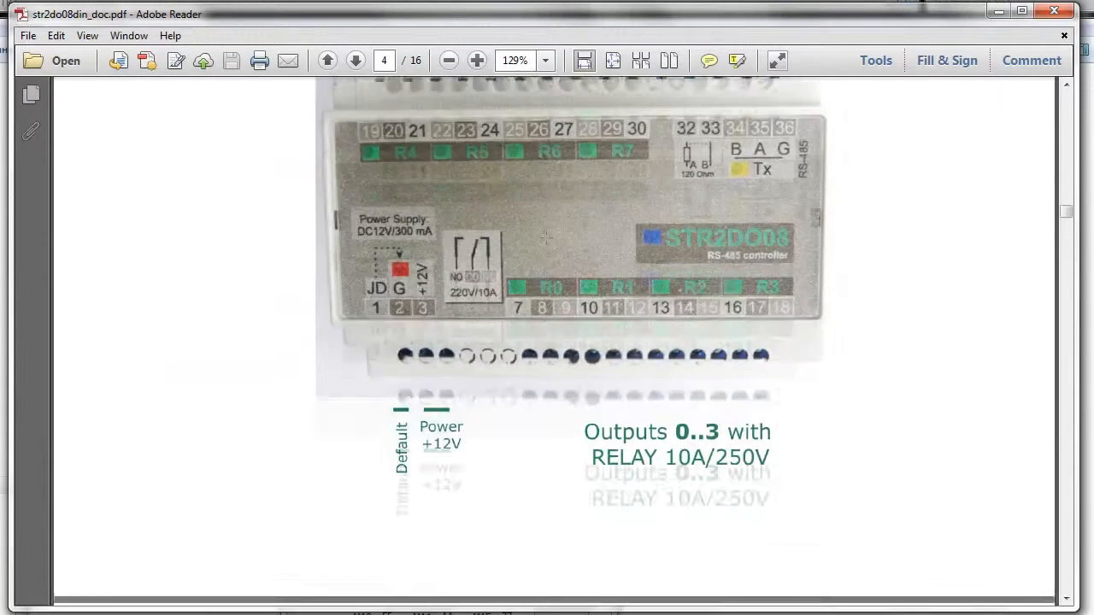
pyautogui.scroll(-20, 545, 237)
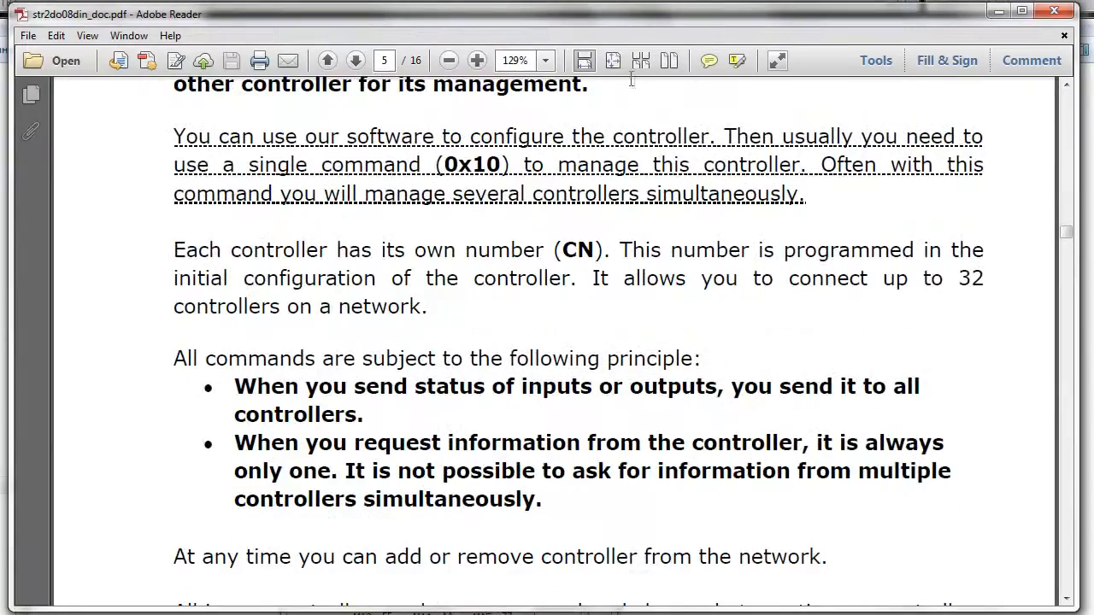
pyautogui.click(669, 59)
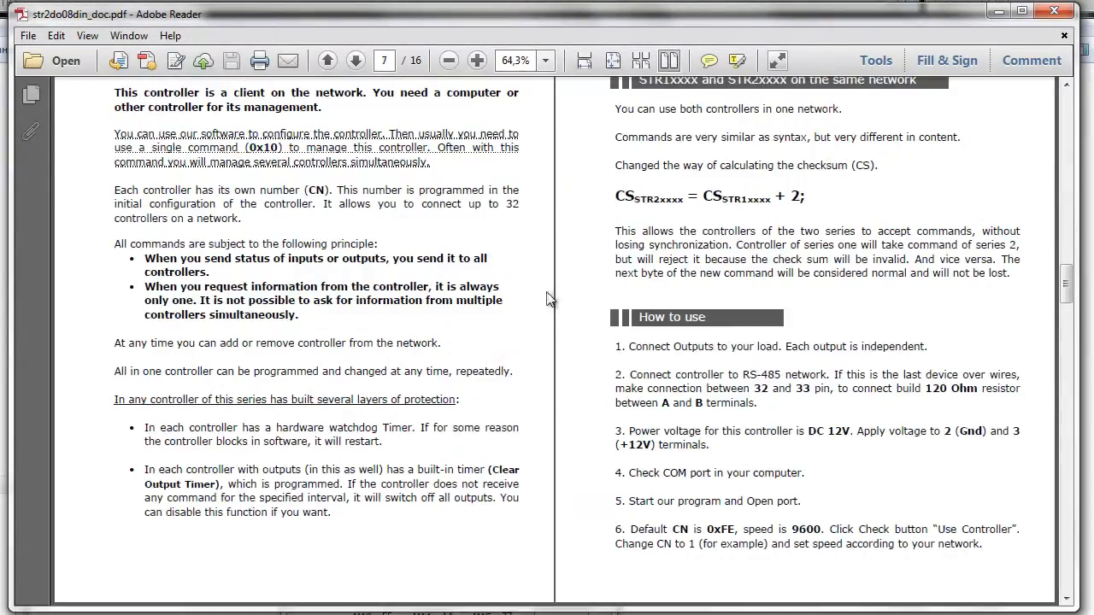
pyautogui.scroll(-10, 549, 299)
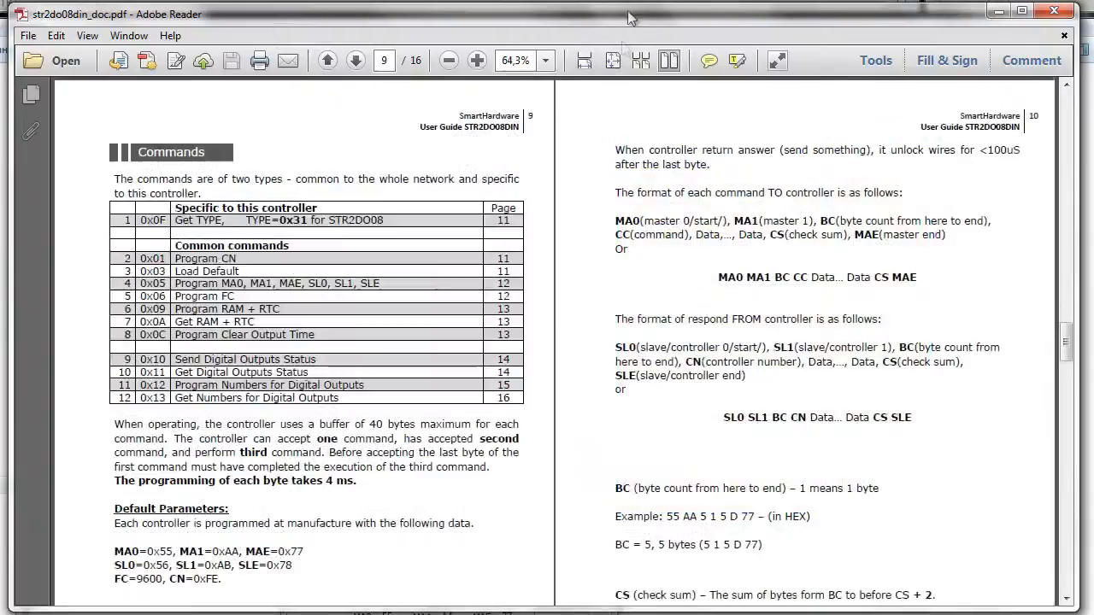
pyautogui.scroll(-1, 624, 145)
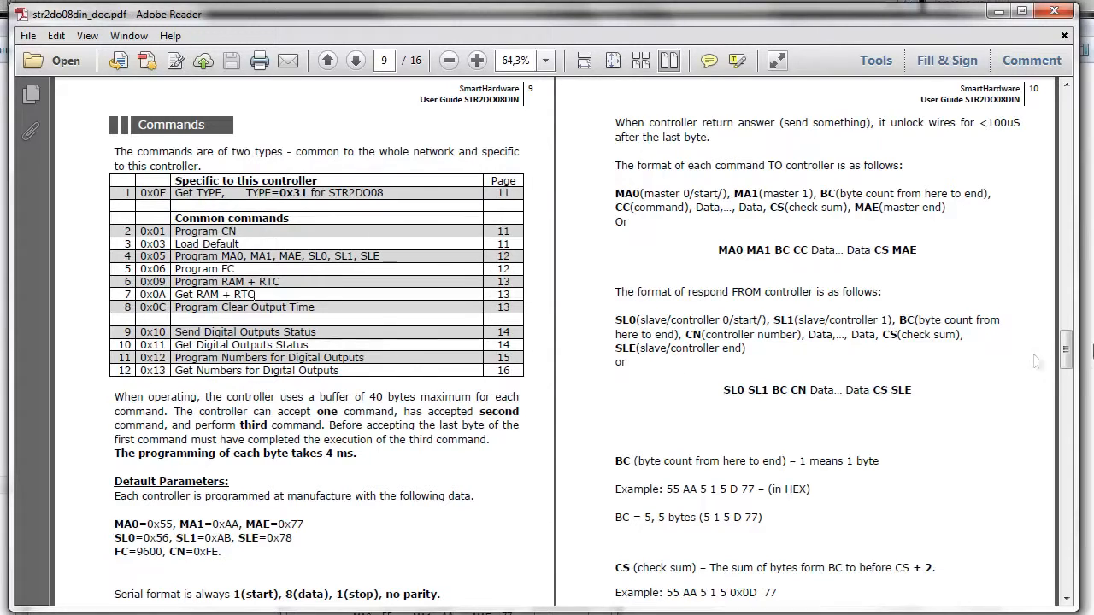
# Find the 0x0A Get RAM + RTC command on page 13 of the guide, and arrange the STR2xxxx Assistant windows over the document.
pyautogui.scroll(-4, 465, 236)
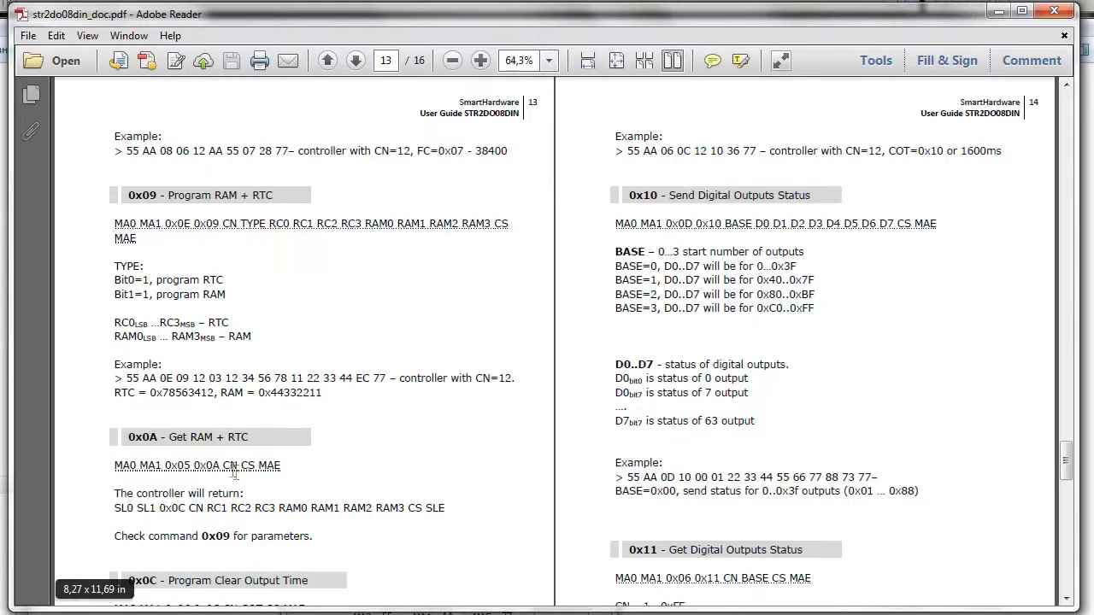
pyautogui.moveTo(162, 436); pyautogui.dragTo(282, 467)
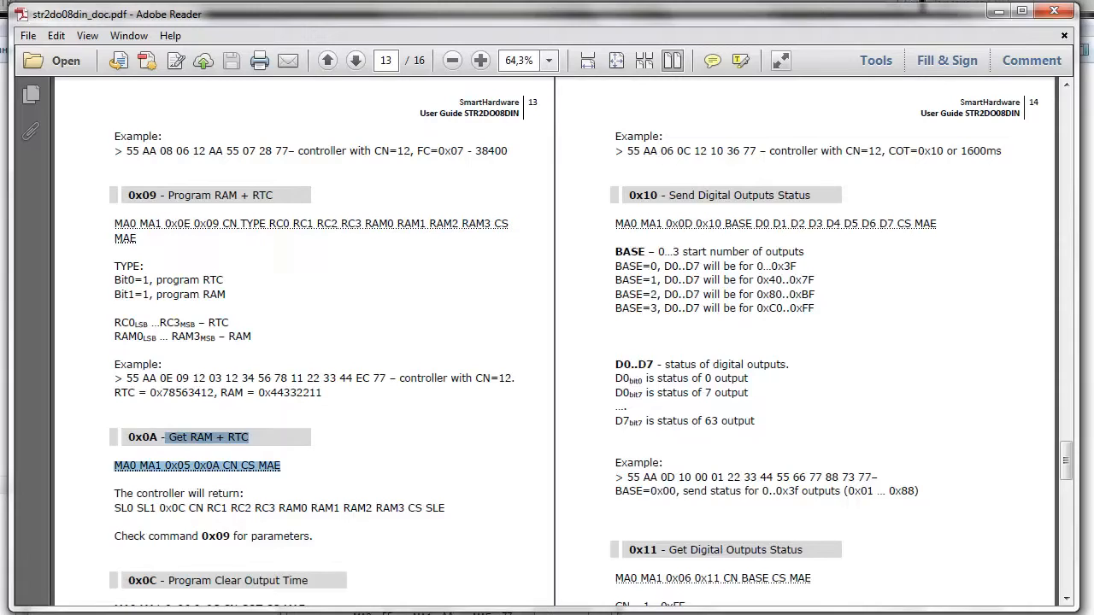
pyautogui.hotkey('alt', 'Tab')
pyautogui.moveTo(352, 264); pyautogui.dragTo(663, 95)
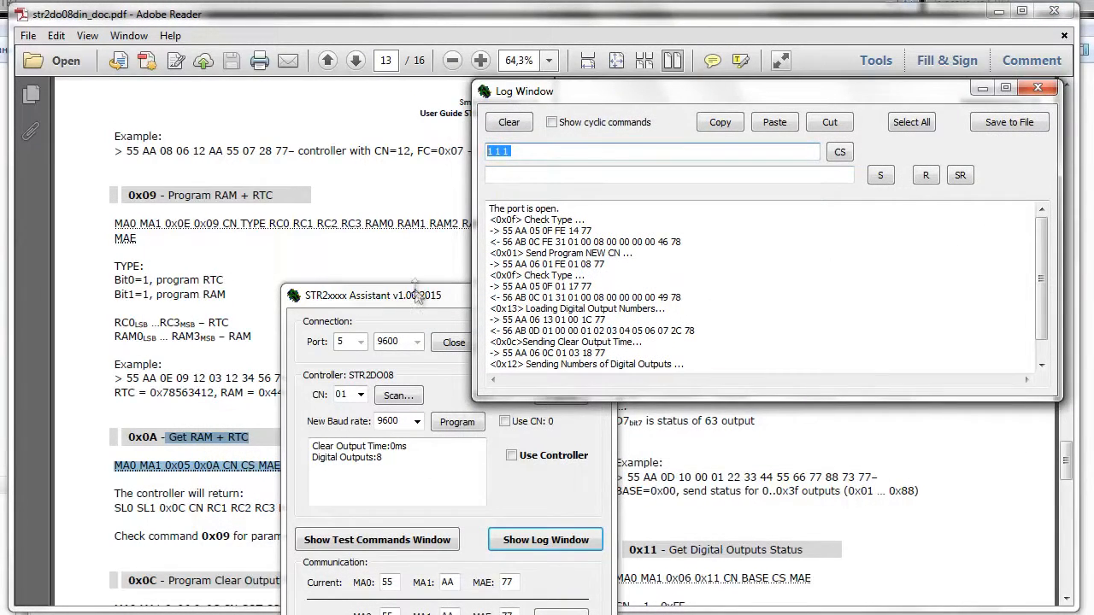
pyautogui.moveTo(416, 294); pyautogui.dragTo(564, 318)
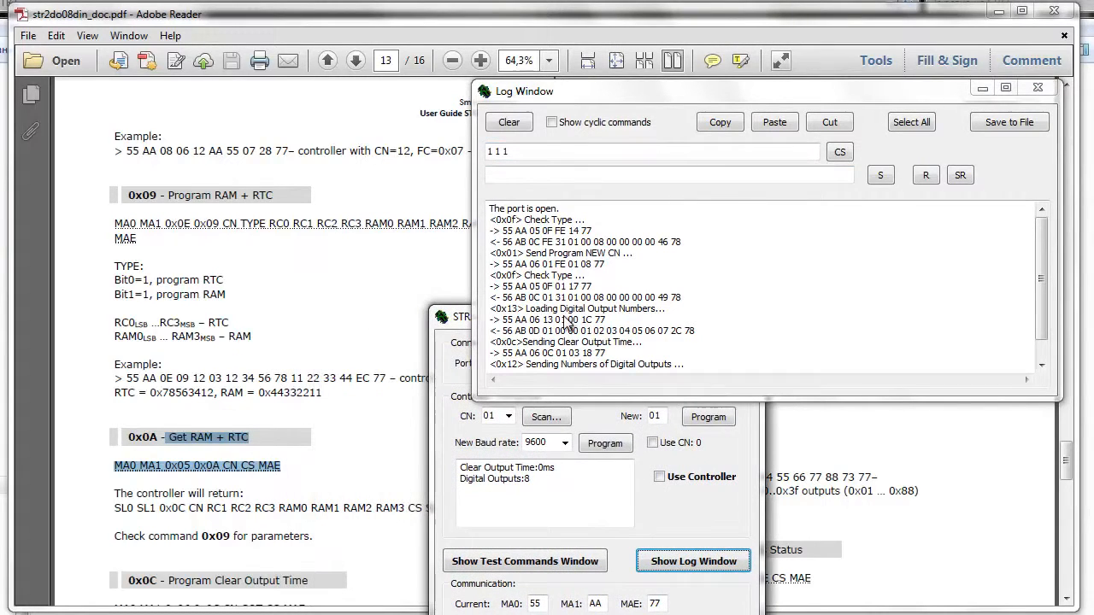
# Highlight the 0x0A CN bytes of the Get RAM + RTC format, switch back to STR2xxxx Assistant and put controller 01 in use.
pyautogui.click(215, 472)
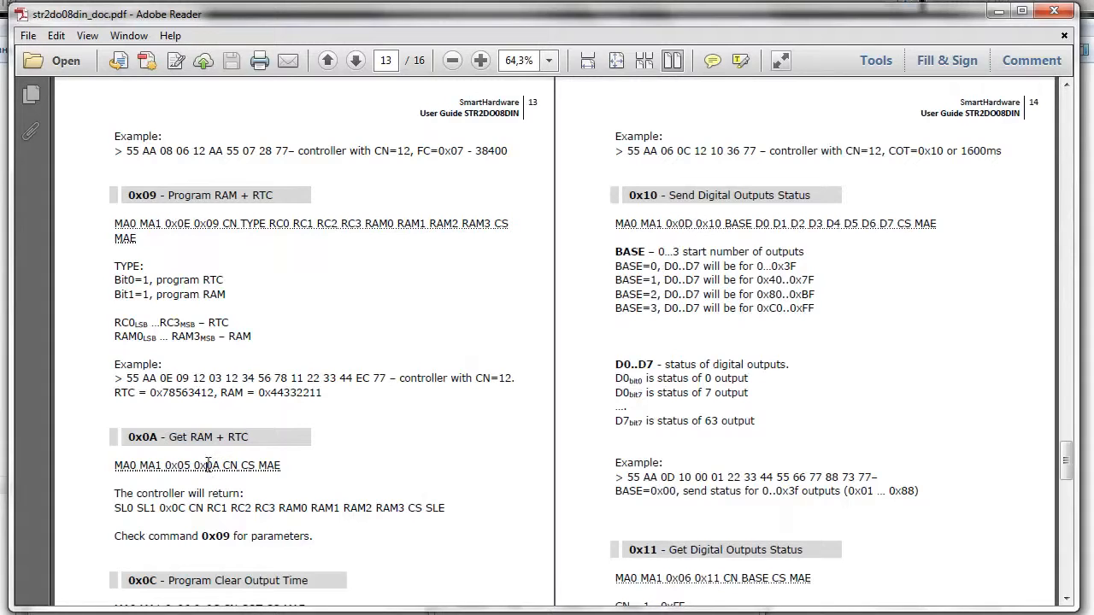
pyautogui.moveTo(195, 465); pyautogui.dragTo(238, 465)
pyautogui.hotkey('alt', 'Tab')
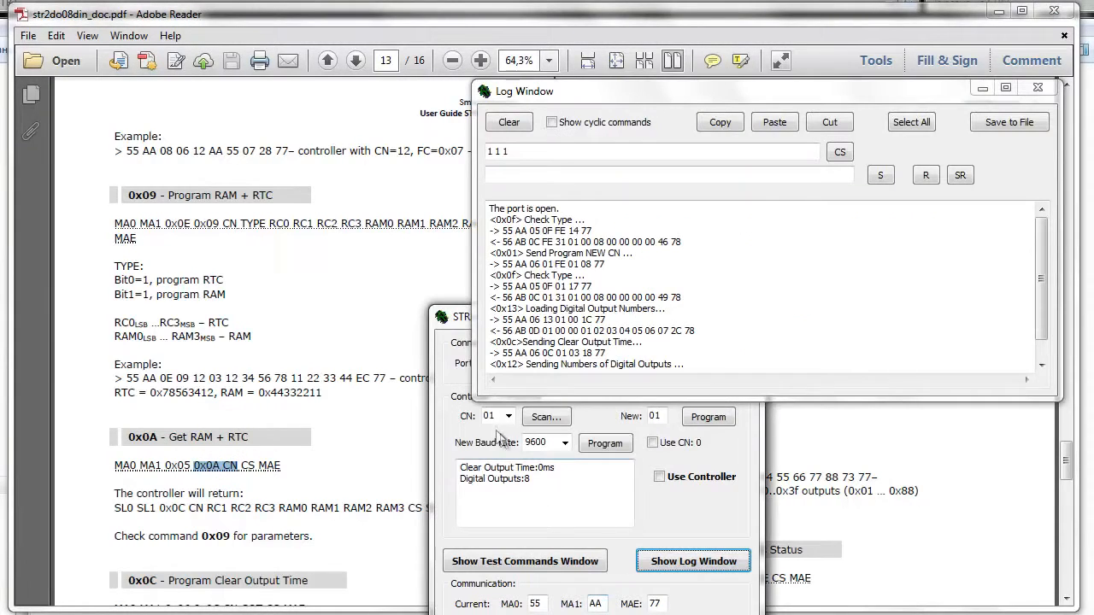
pyautogui.click(659, 477)
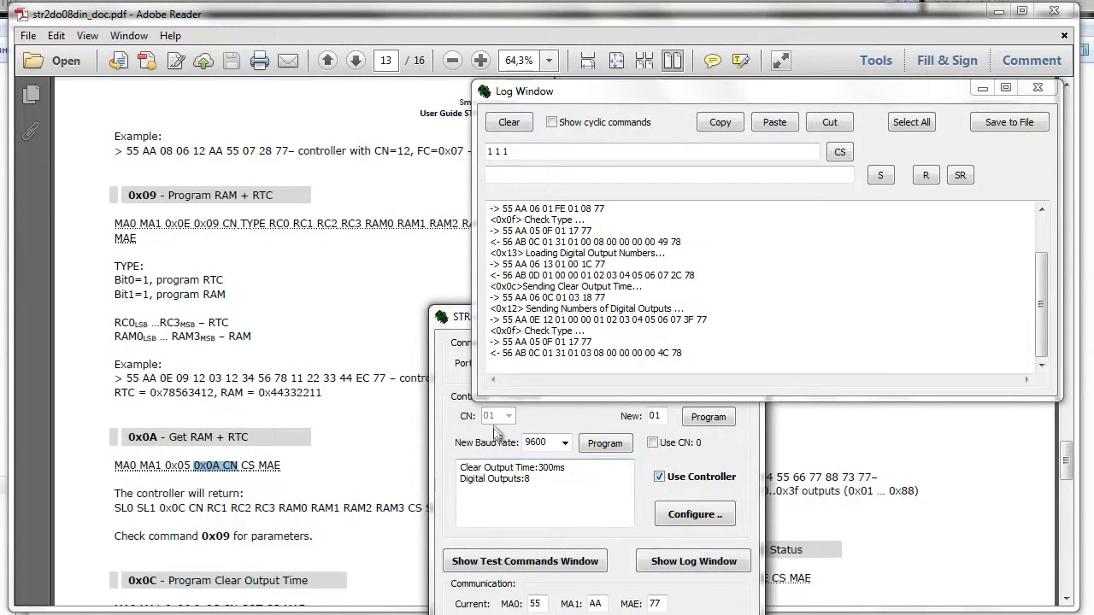
# Enter the command bytes a 1, build the full frame with checksum, and send it with the controller's reply received.
pyautogui.moveTo(521, 150); pyautogui.dragTo(411, 158)
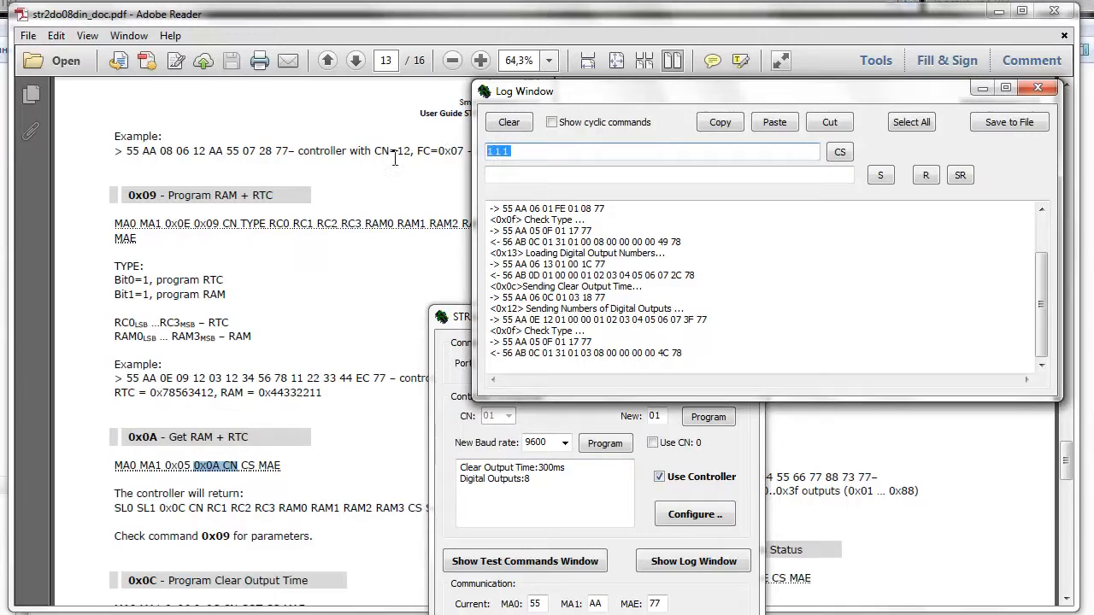
pyautogui.write('a')
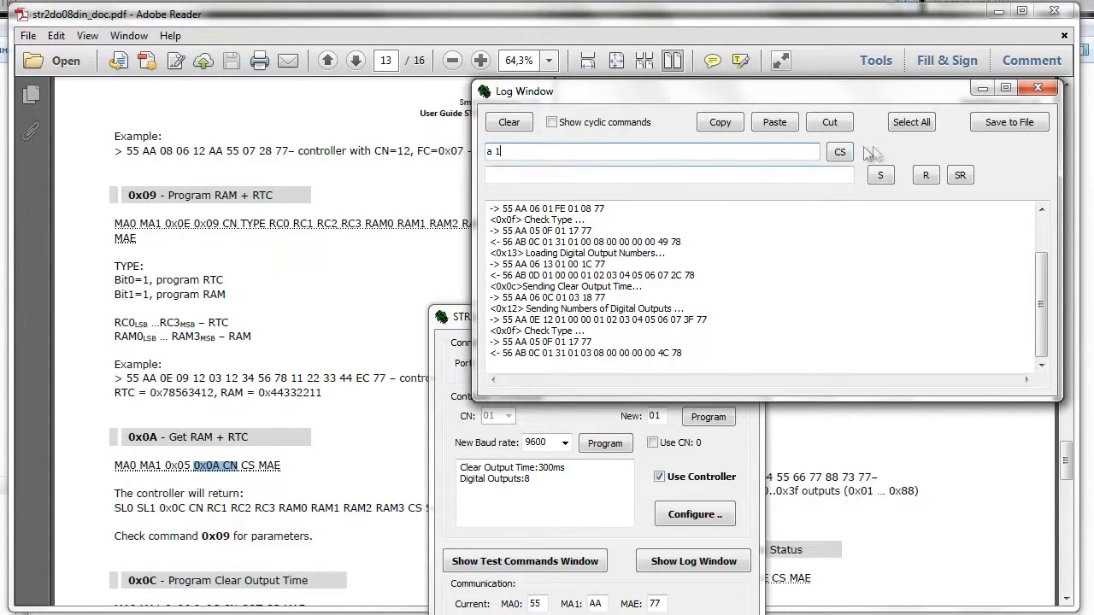
pyautogui.press('Return')
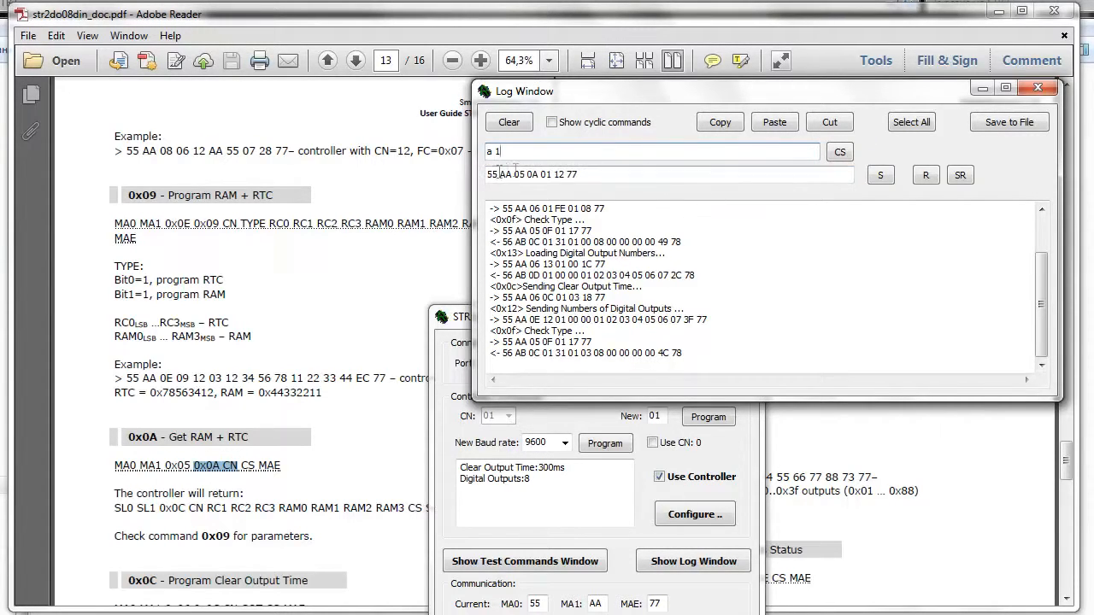
pyautogui.click(880, 175)
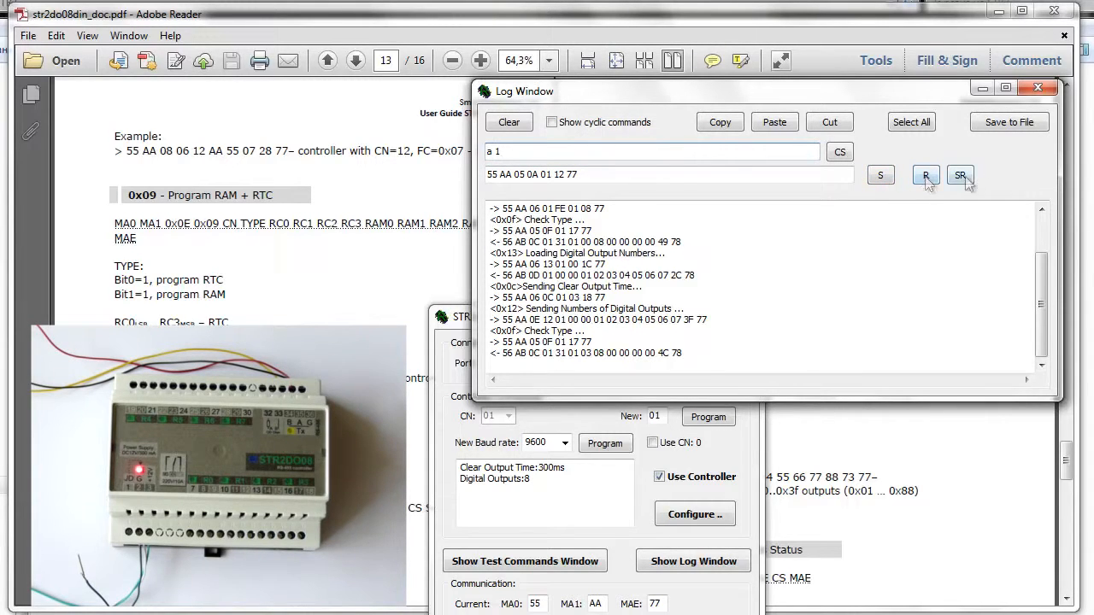
pyautogui.click(967, 176)
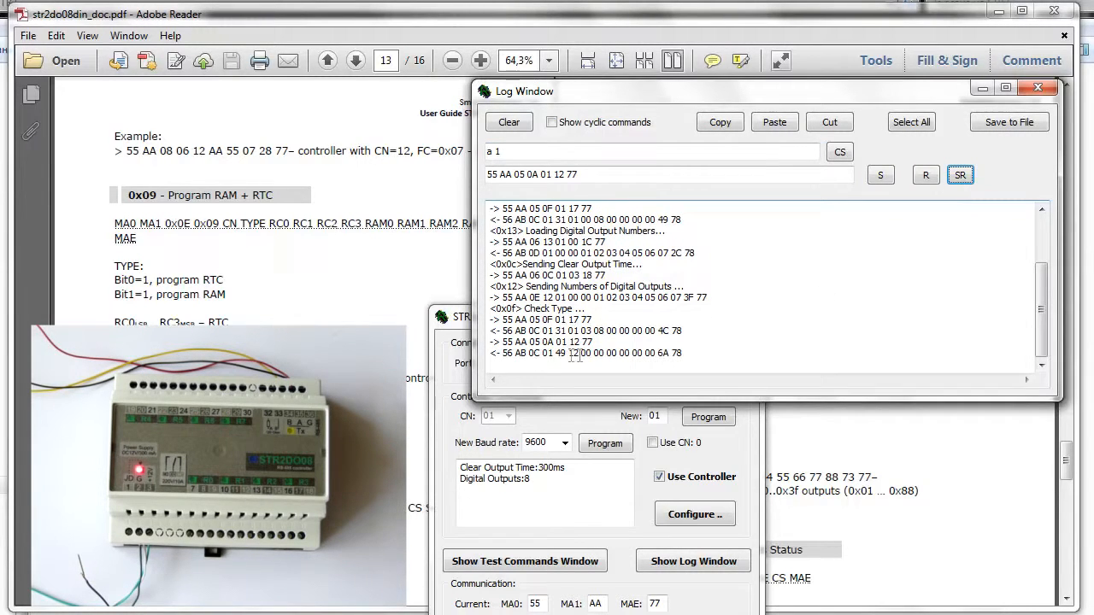
# Resend the Get RAM + RTC command eight times, highlighting the RTC bytes in the logged replies to compare how they change.
pyautogui.moveTo(603, 354); pyautogui.dragTo(559, 357)
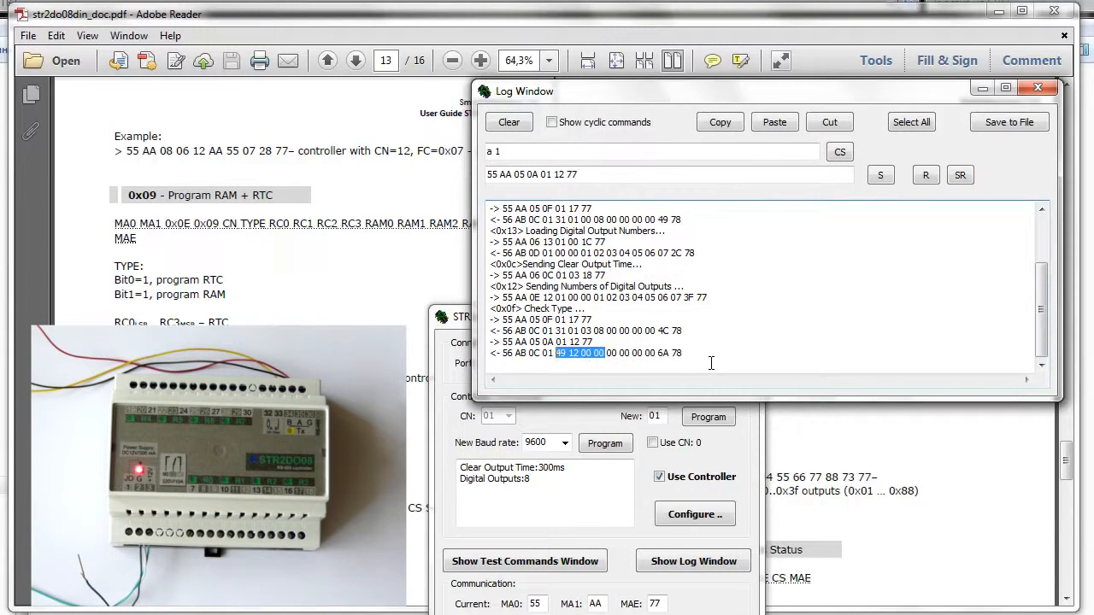
pyautogui.click(964, 176)
pyautogui.click(964, 176)
pyautogui.click(964, 176)
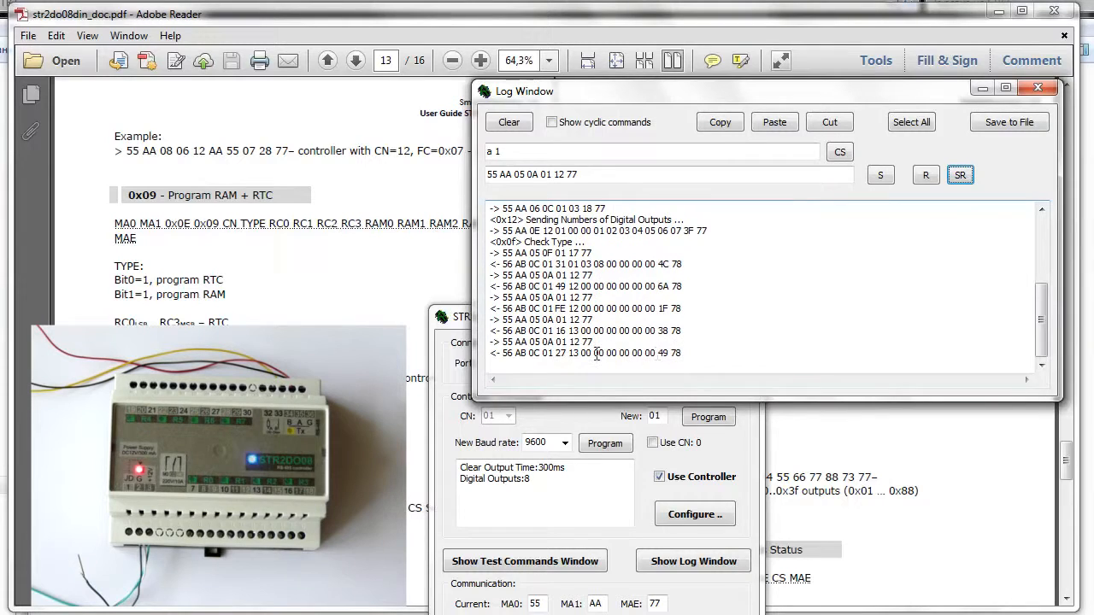
pyautogui.moveTo(604, 353); pyautogui.dragTo(560, 357)
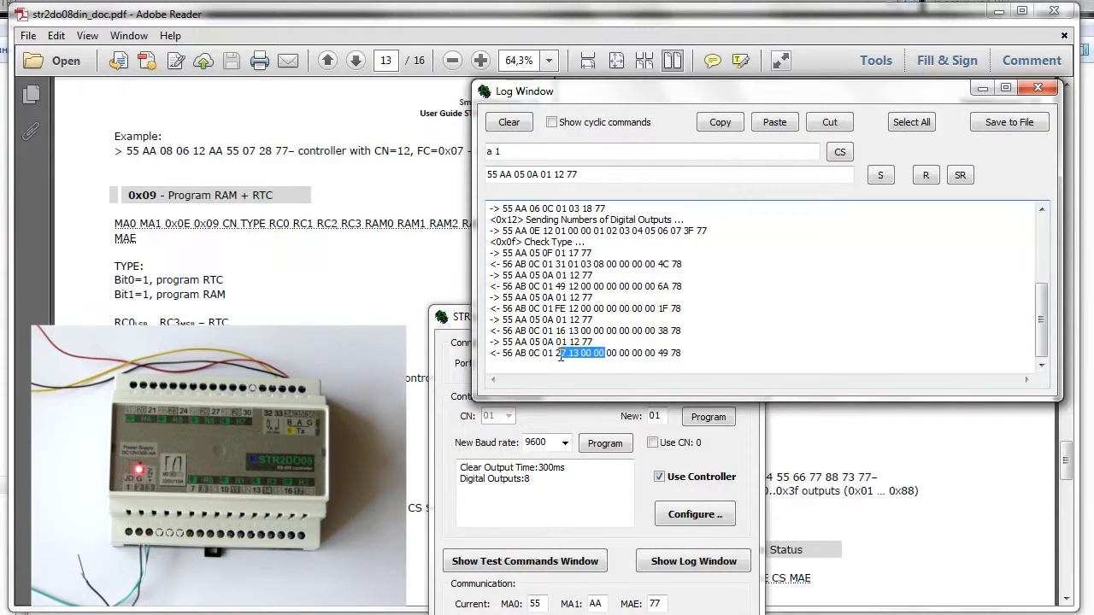
pyautogui.click(949, 176)
pyautogui.click(948, 177)
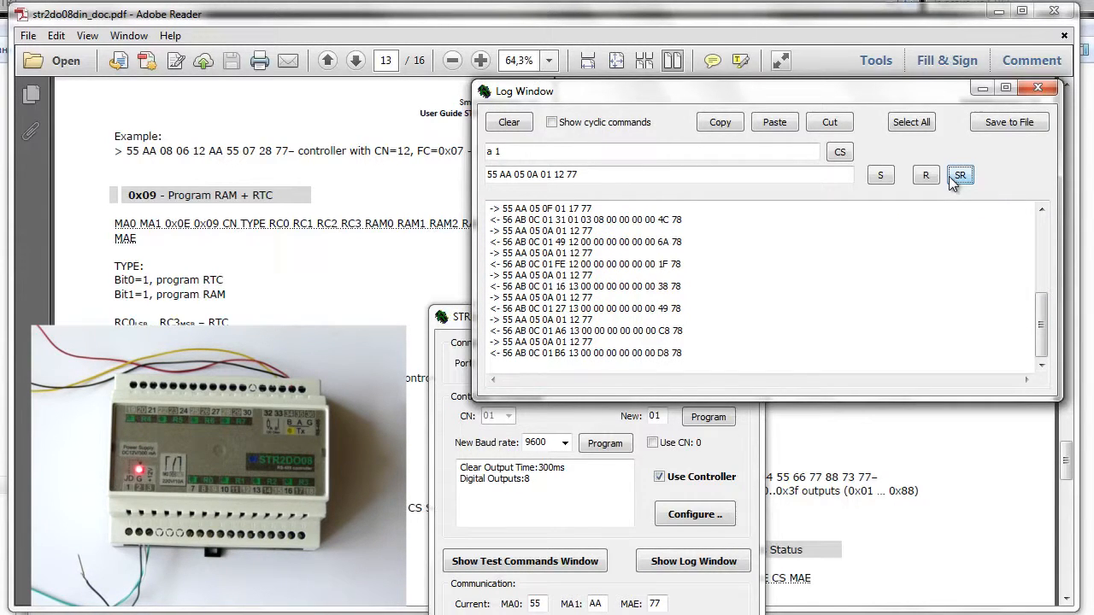
pyautogui.click(949, 176)
pyautogui.click(948, 176)
pyautogui.click(948, 176)
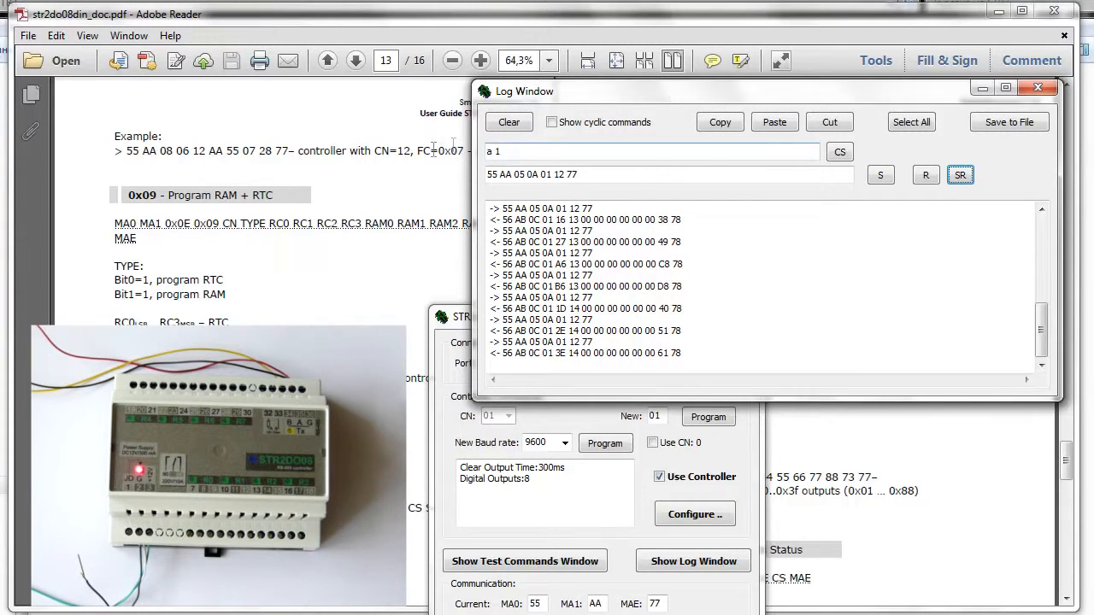
# Replace the command bytes with 3,3 3 3,3 using mixed comma and space separators, and build the full frame with checksum.
pyautogui.moveTo(526, 153); pyautogui.dragTo(396, 158)
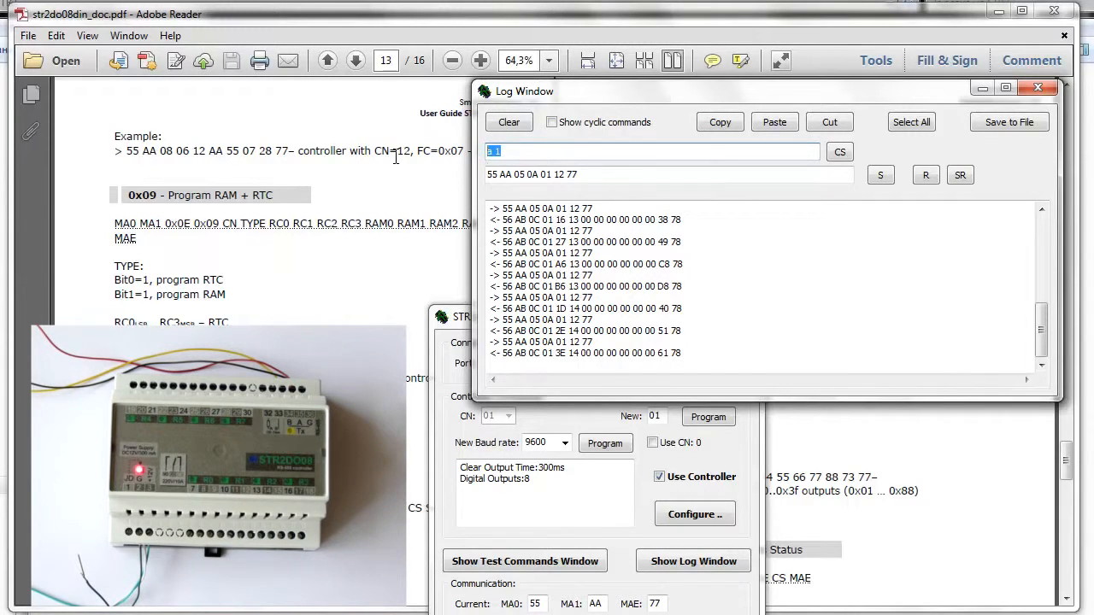
pyautogui.write('3,3 3 3 ,')
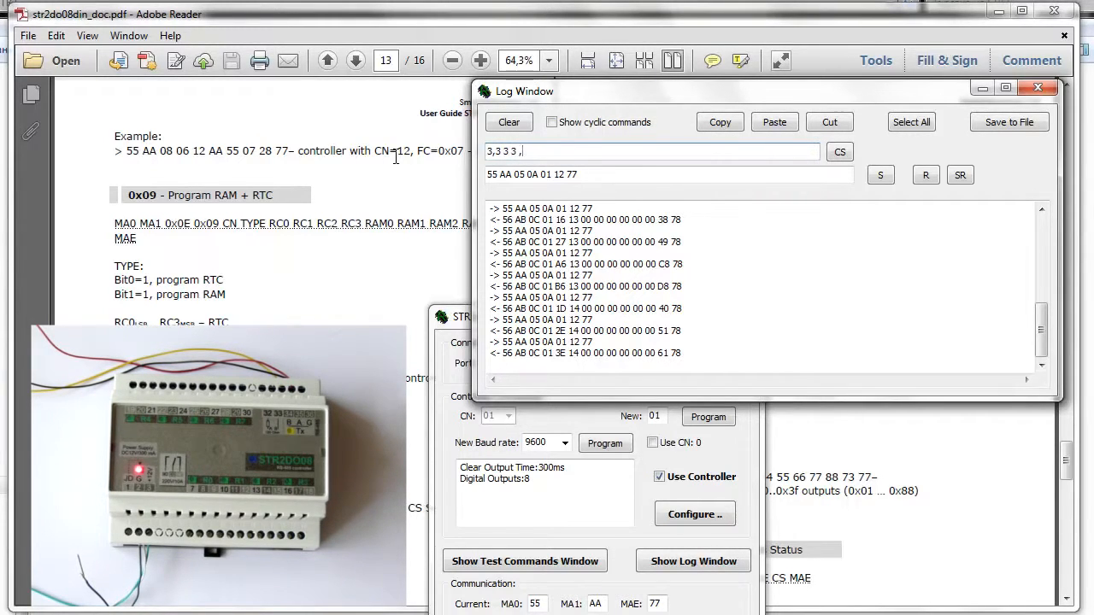
pyautogui.write('3')
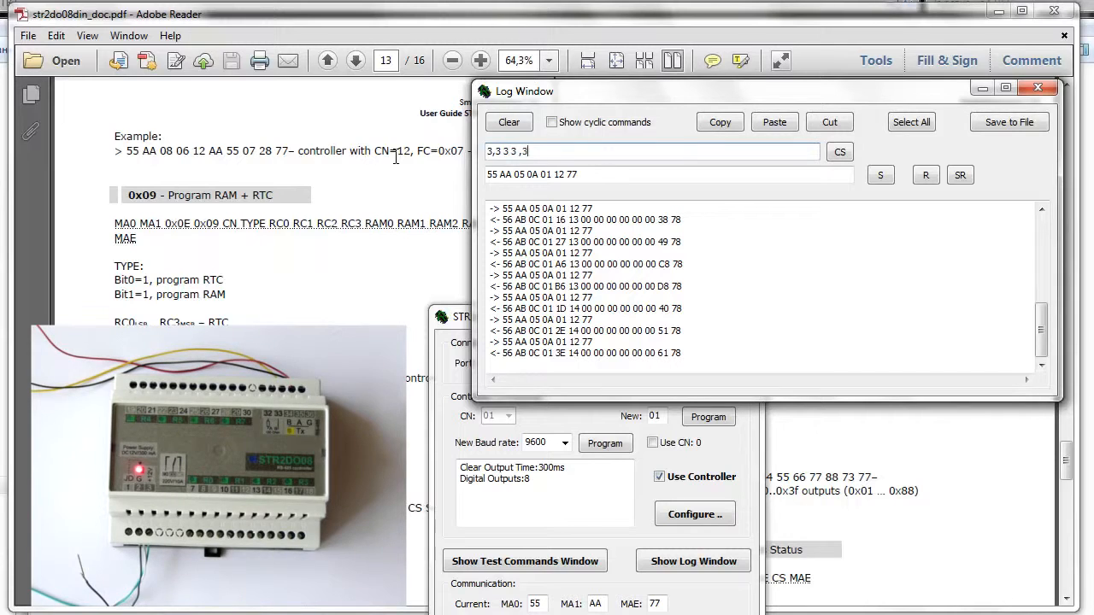
pyautogui.press('Left')
pyautogui.press('Left')
pyautogui.press('BackSpace')
pyautogui.click(837, 159)
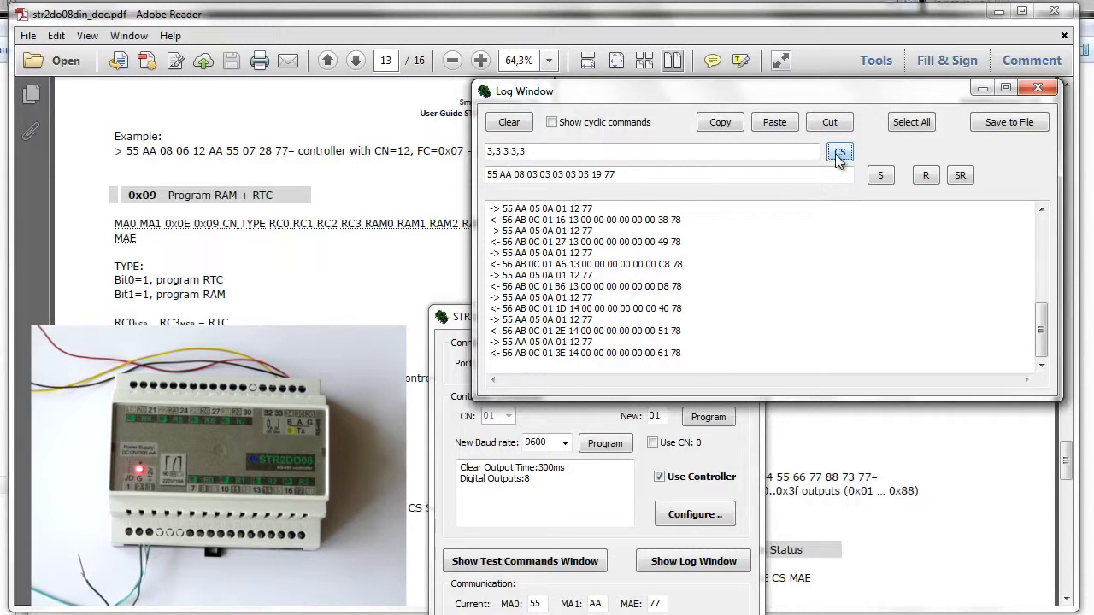